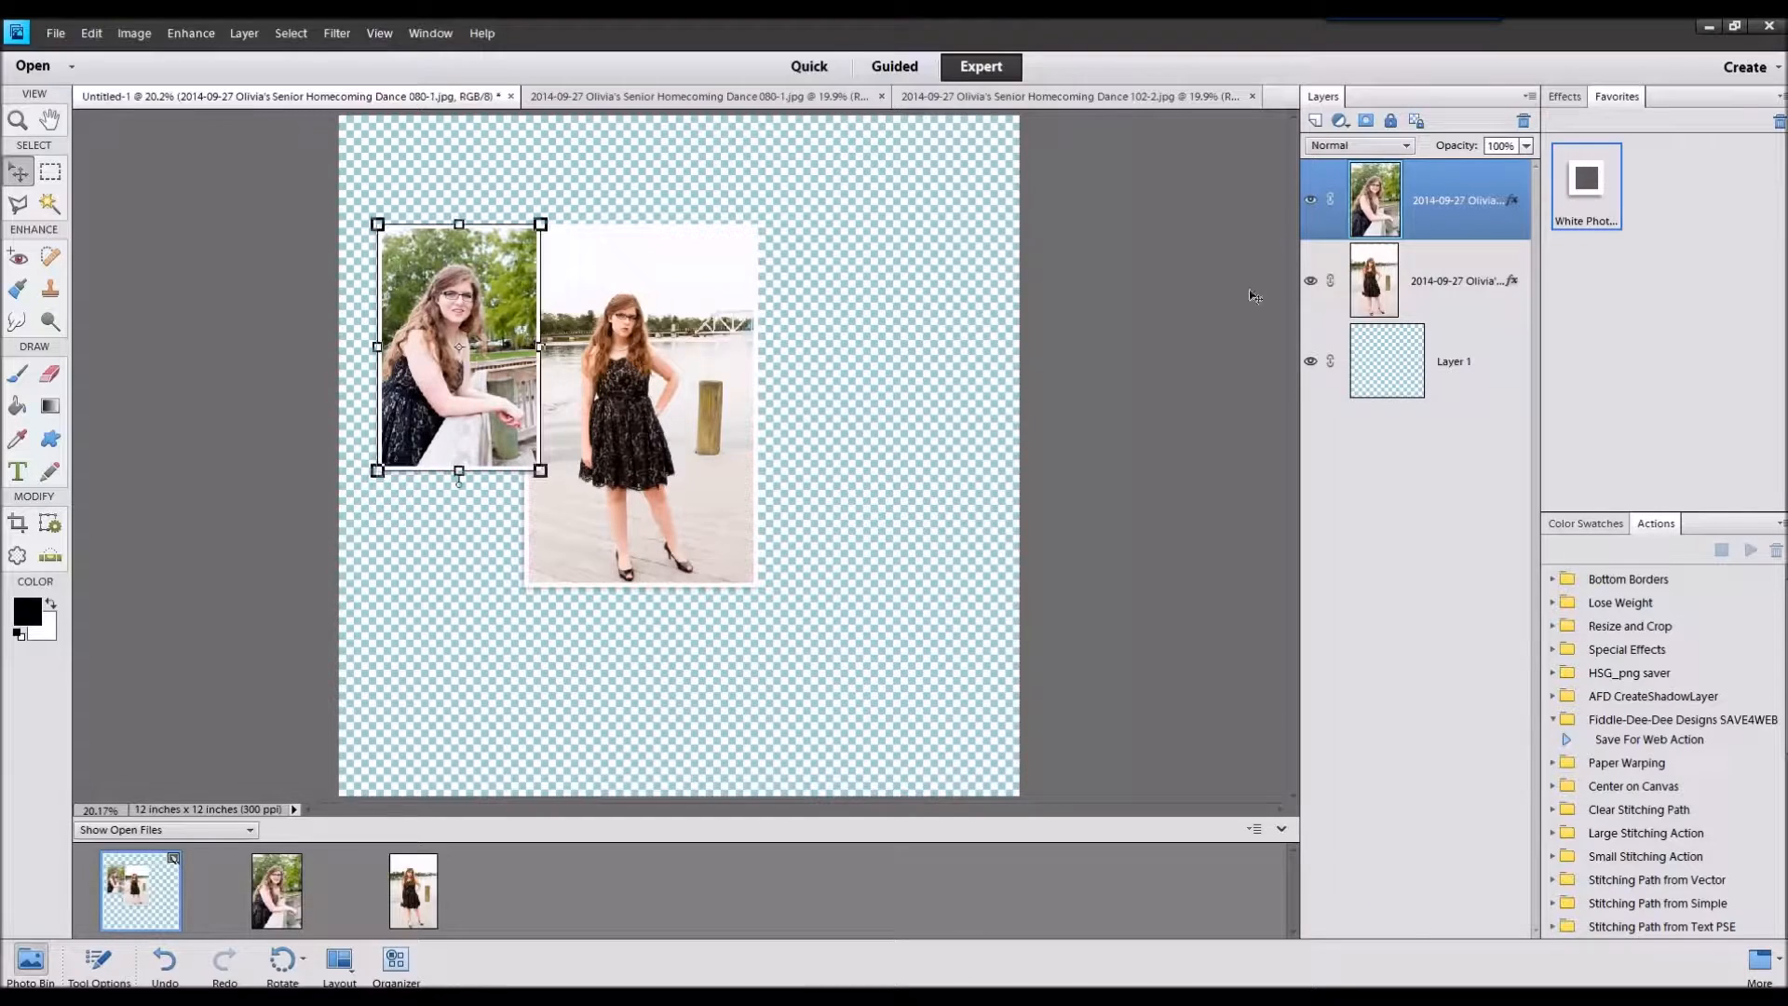
Step: Enlarge both framed photos together and shift them toward the upper-left part of the page
left_click(1394, 272, "shift")
mouse_move(758, 224)
left_mouse_down()
mouse_move(813, 171)
mouse_move(737, 255)
mouse_move(745, 199)
left_mouse_up()
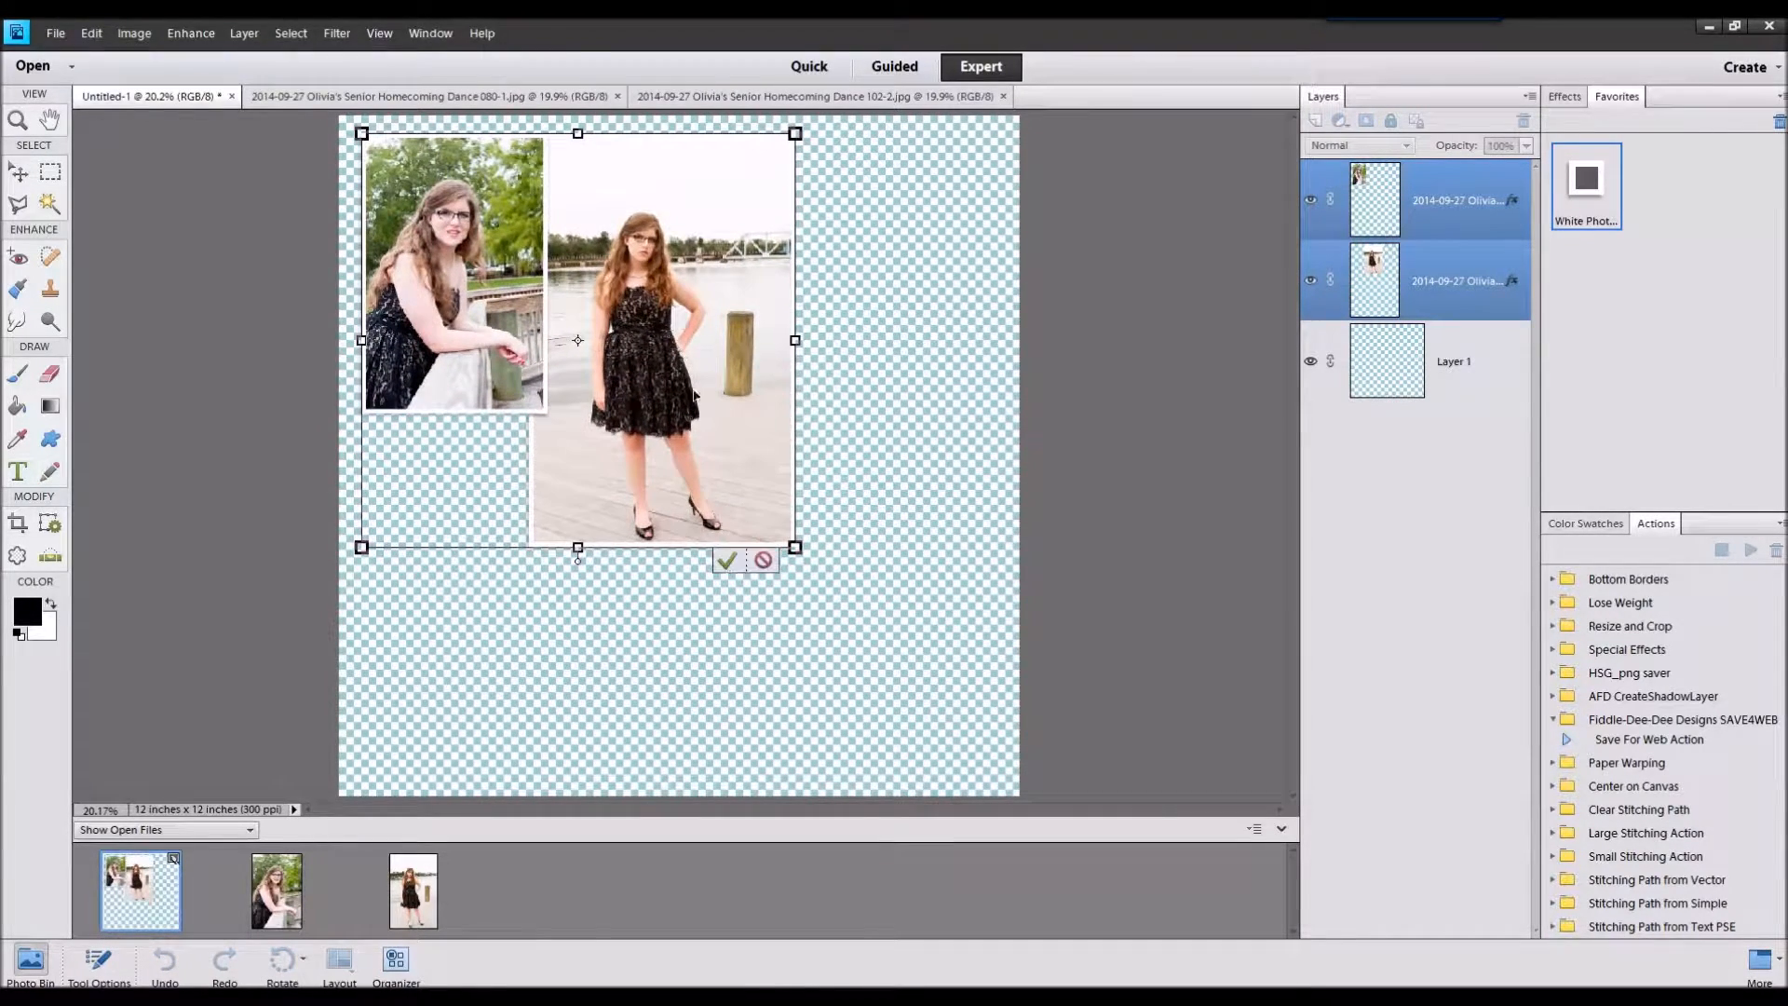
left_click(727, 557)
Step: Shrink the small bridge-railing photo and nudge it so it slightly overlaps the large photo's left edge
left_click(464, 189)
left_click_drag(546, 135, 524, 169)
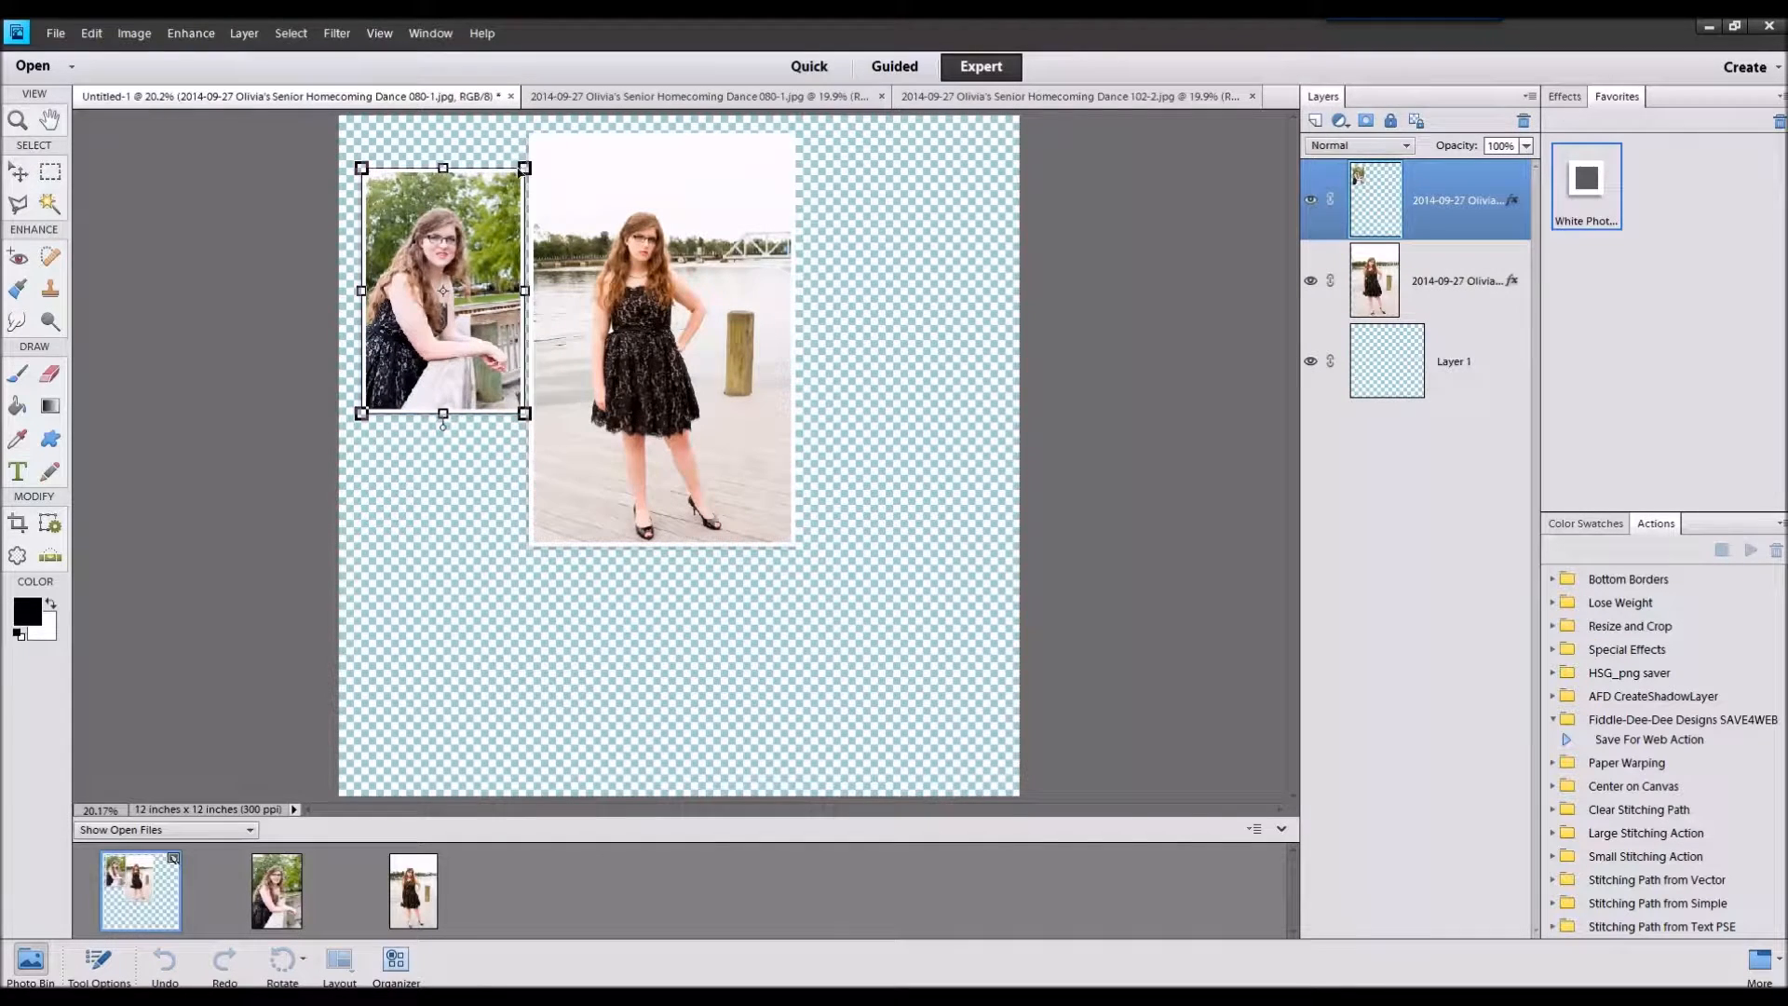
left_click_drag(477, 337, 493, 342)
left_click(473, 447)
Step: Close the two original photo files, keeping the layout page open
double_click(277, 889)
right_click(405, 934)
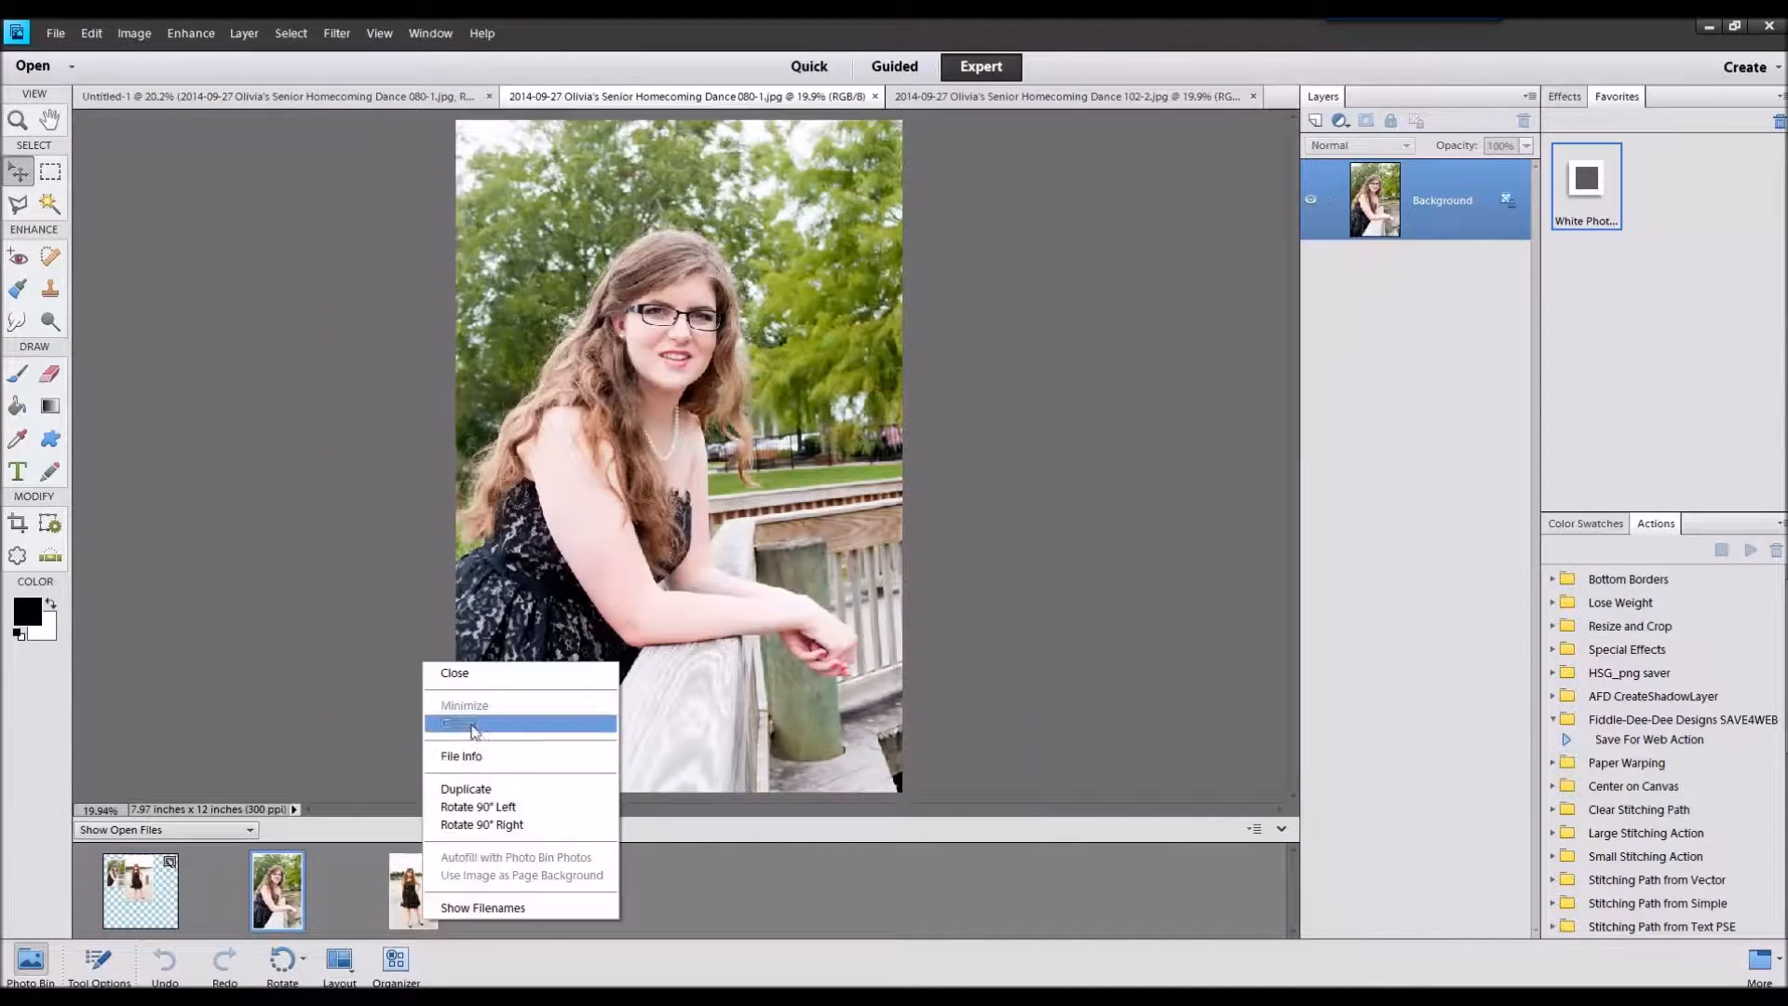
left_click(456, 671)
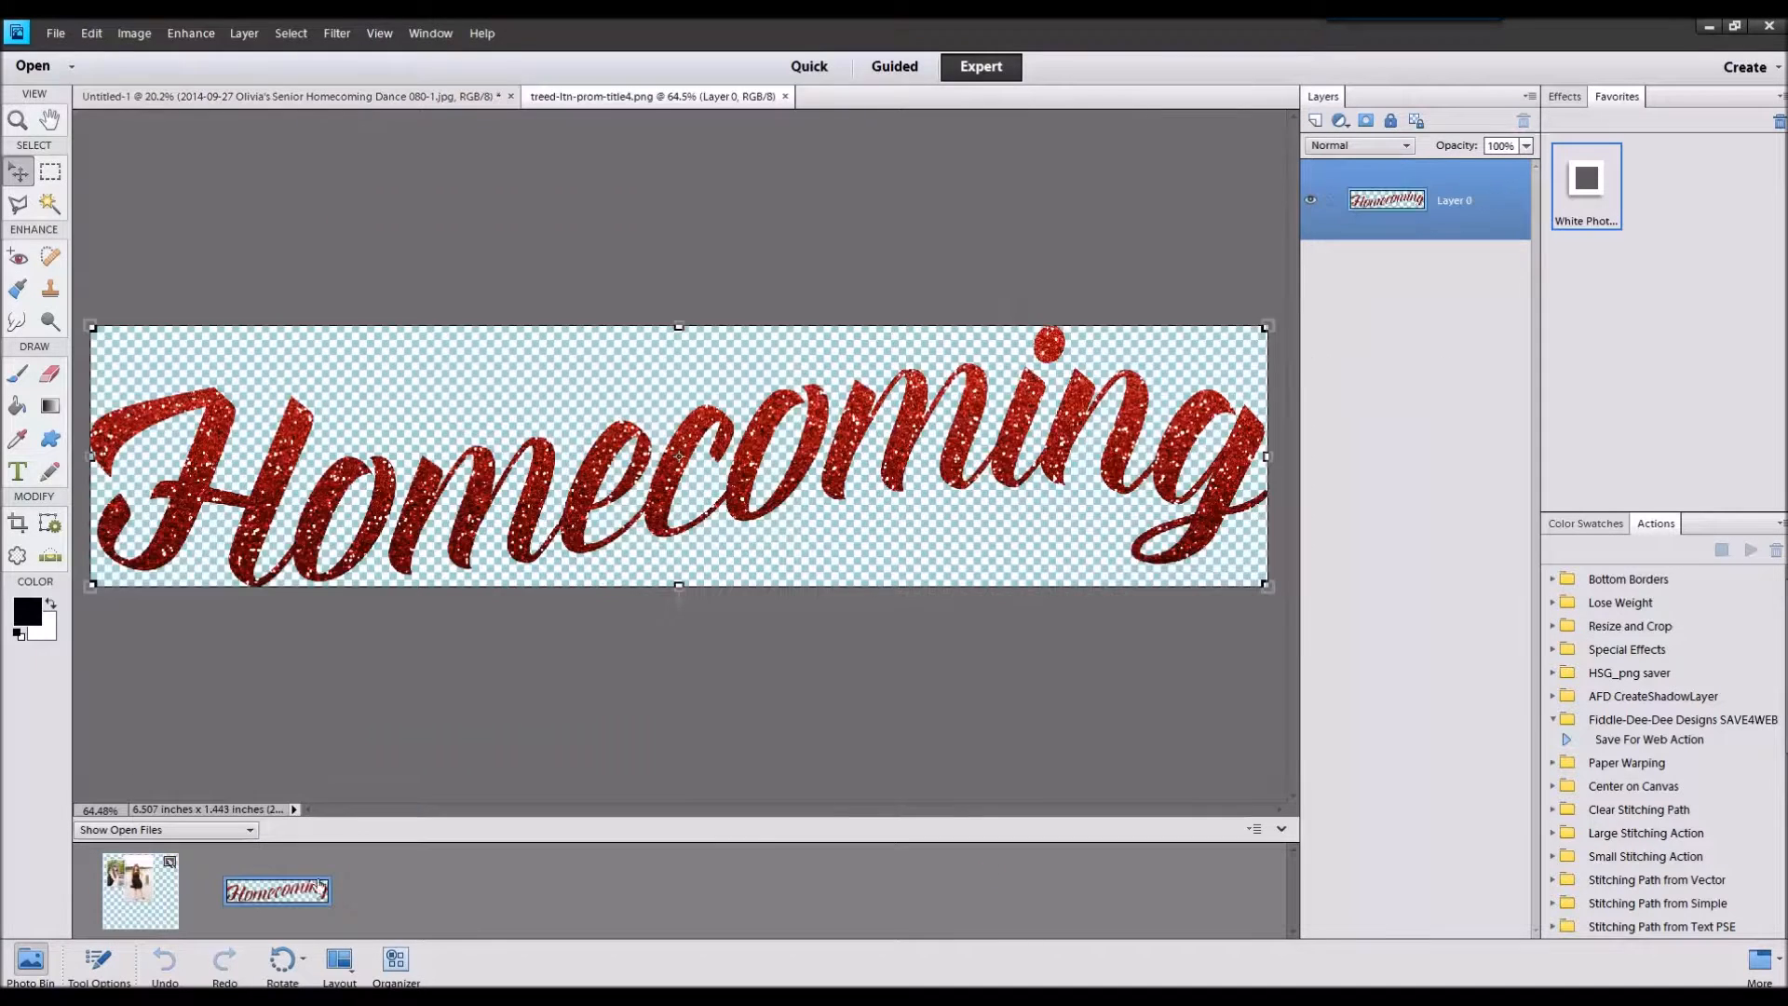
Step: Add the red glitter Homecoming title to the page, overlapping the large photo's lower edge
left_click(214, 96)
left_click_drag(276, 889, 513, 651)
left_click_drag(652, 466, 657, 561)
Step: Load the tstroud_rockt... style set and apply the ts45_FlatPa... shadow style to the Homecoming title
left_click(1564, 96)
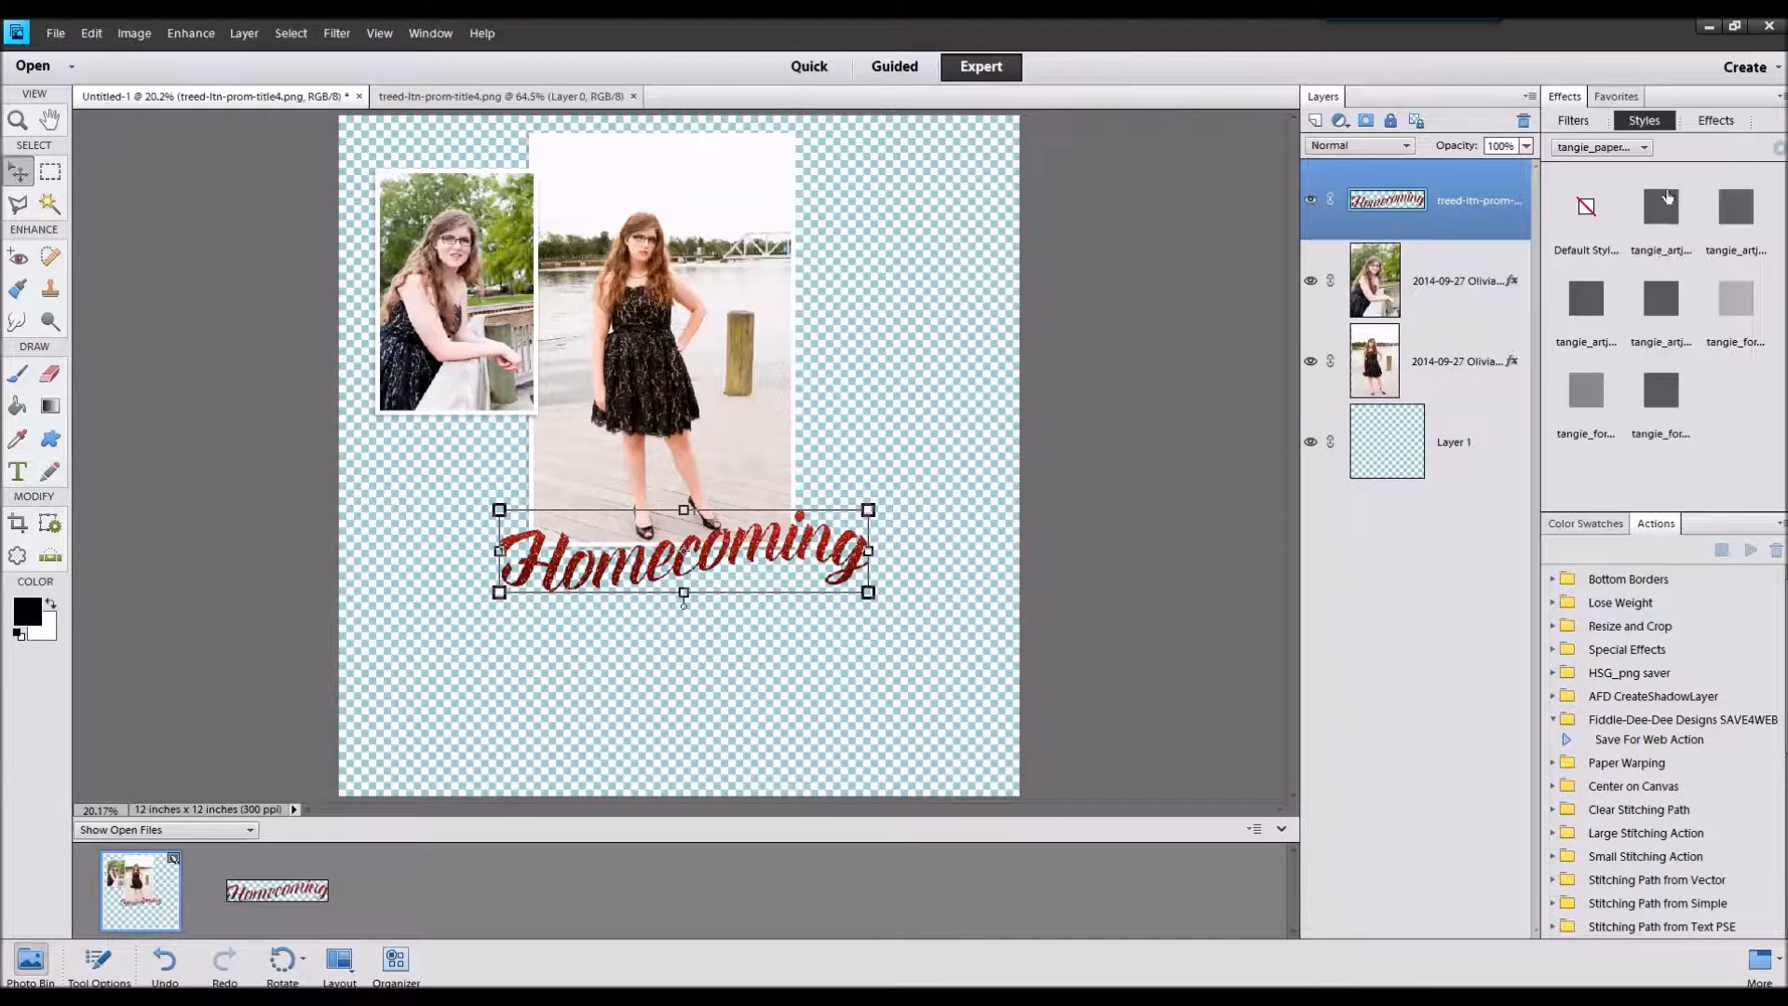
left_click(1600, 146)
left_click(1657, 626)
left_click(1665, 340)
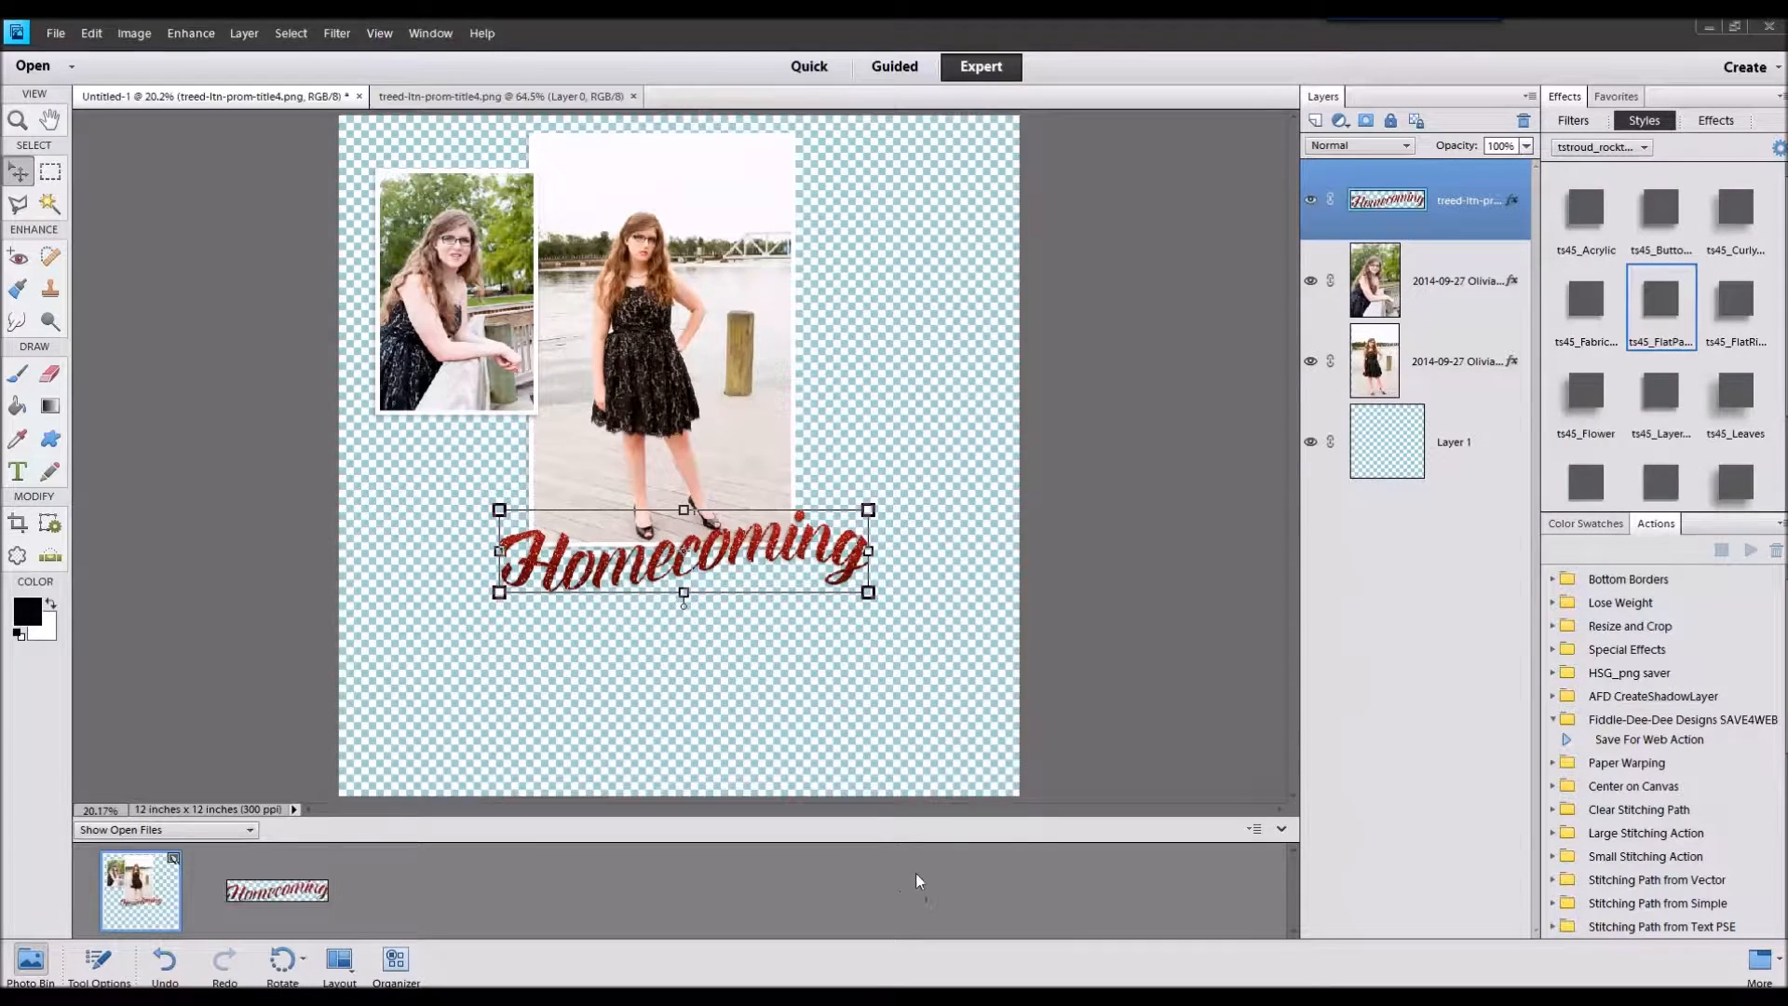
Step: Place the round "All dolled up" word art over the small photo's lower-right corner
double_click(159, 886)
left_click_drag(417, 892, 490, 518)
left_click_drag(828, 407, 662, 402)
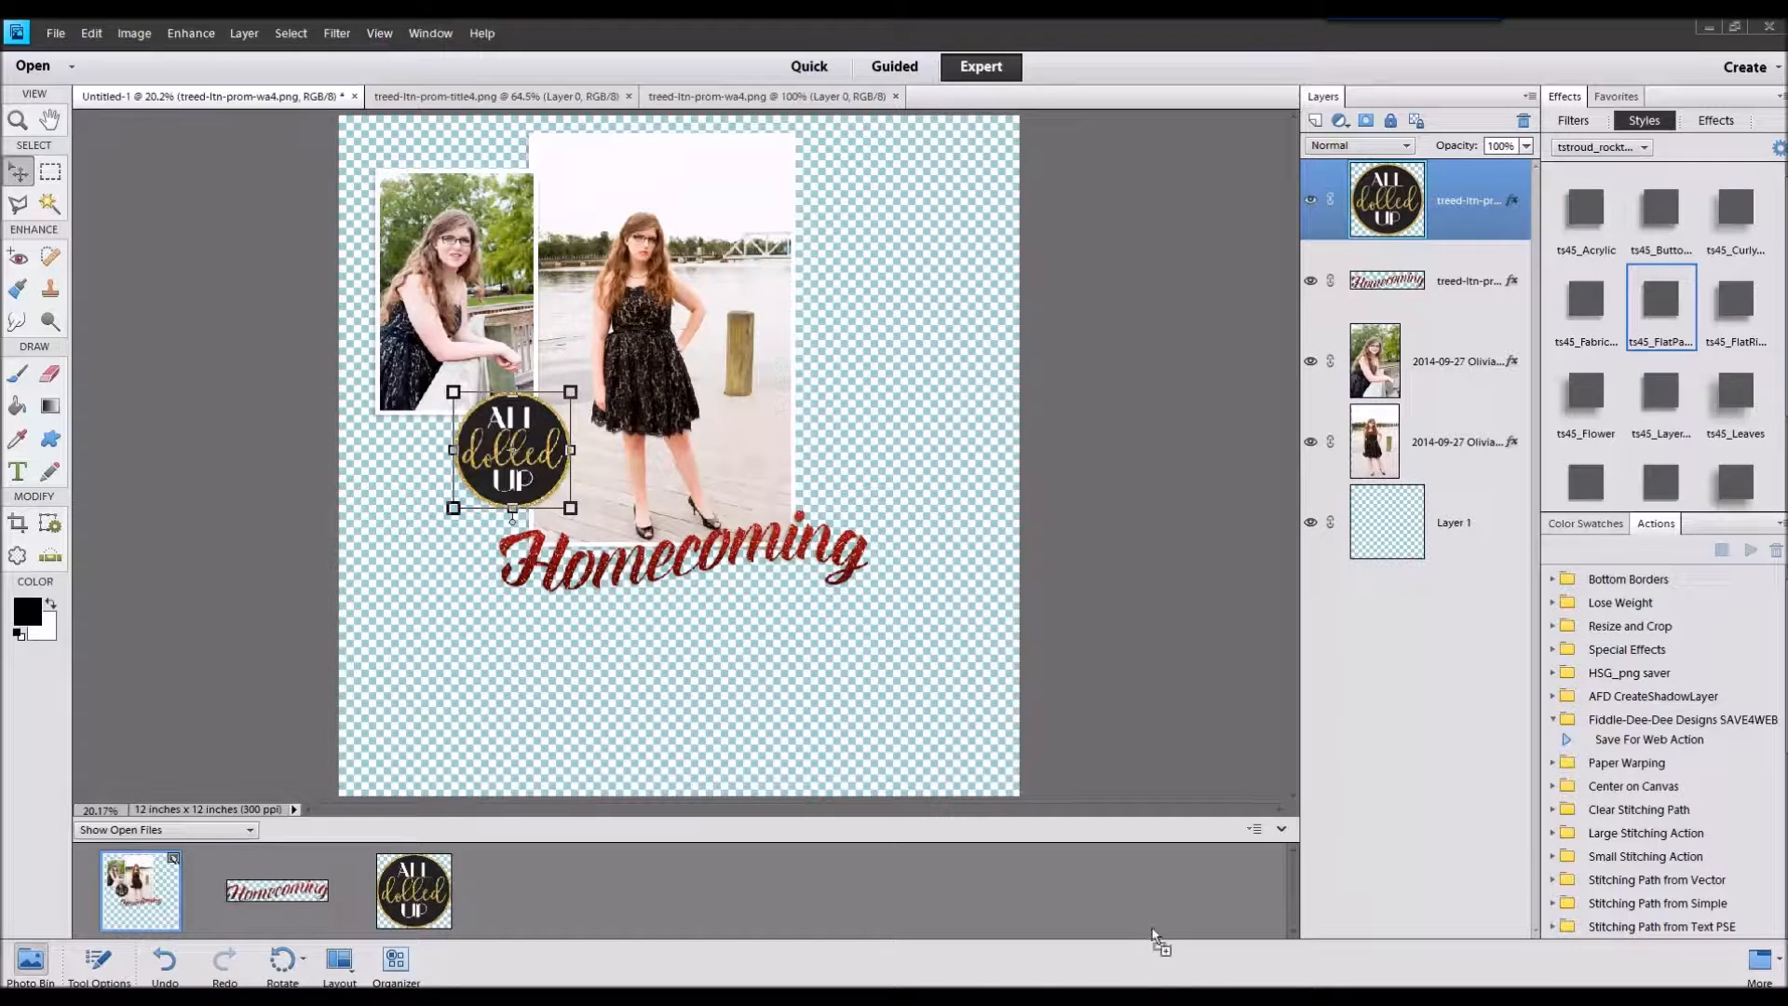
Step: Bring in treed-ltn-prom-ampersand.png and place it on the page beside the large photo
left_click_drag(1151, 933, 1155, 908)
left_click(163, 885)
left_click_drag(549, 891, 892, 445)
scroll(892, 445, "up", 5)
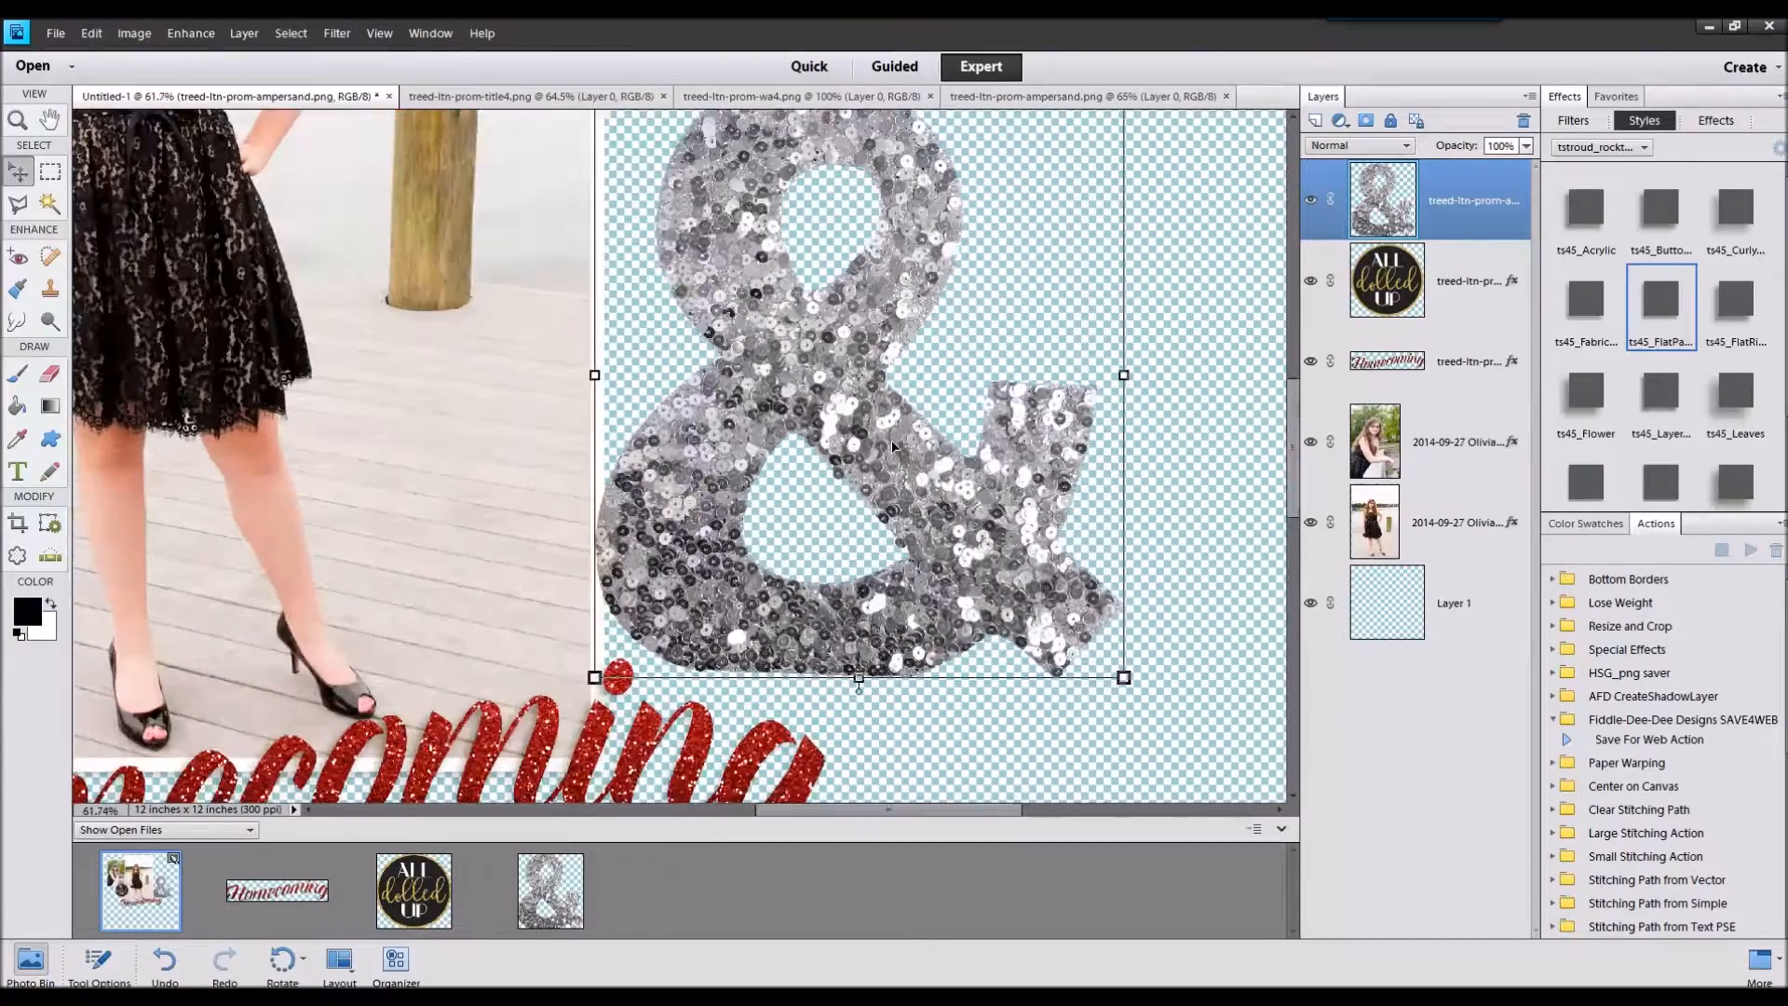
scroll(892, 445, "down", 6)
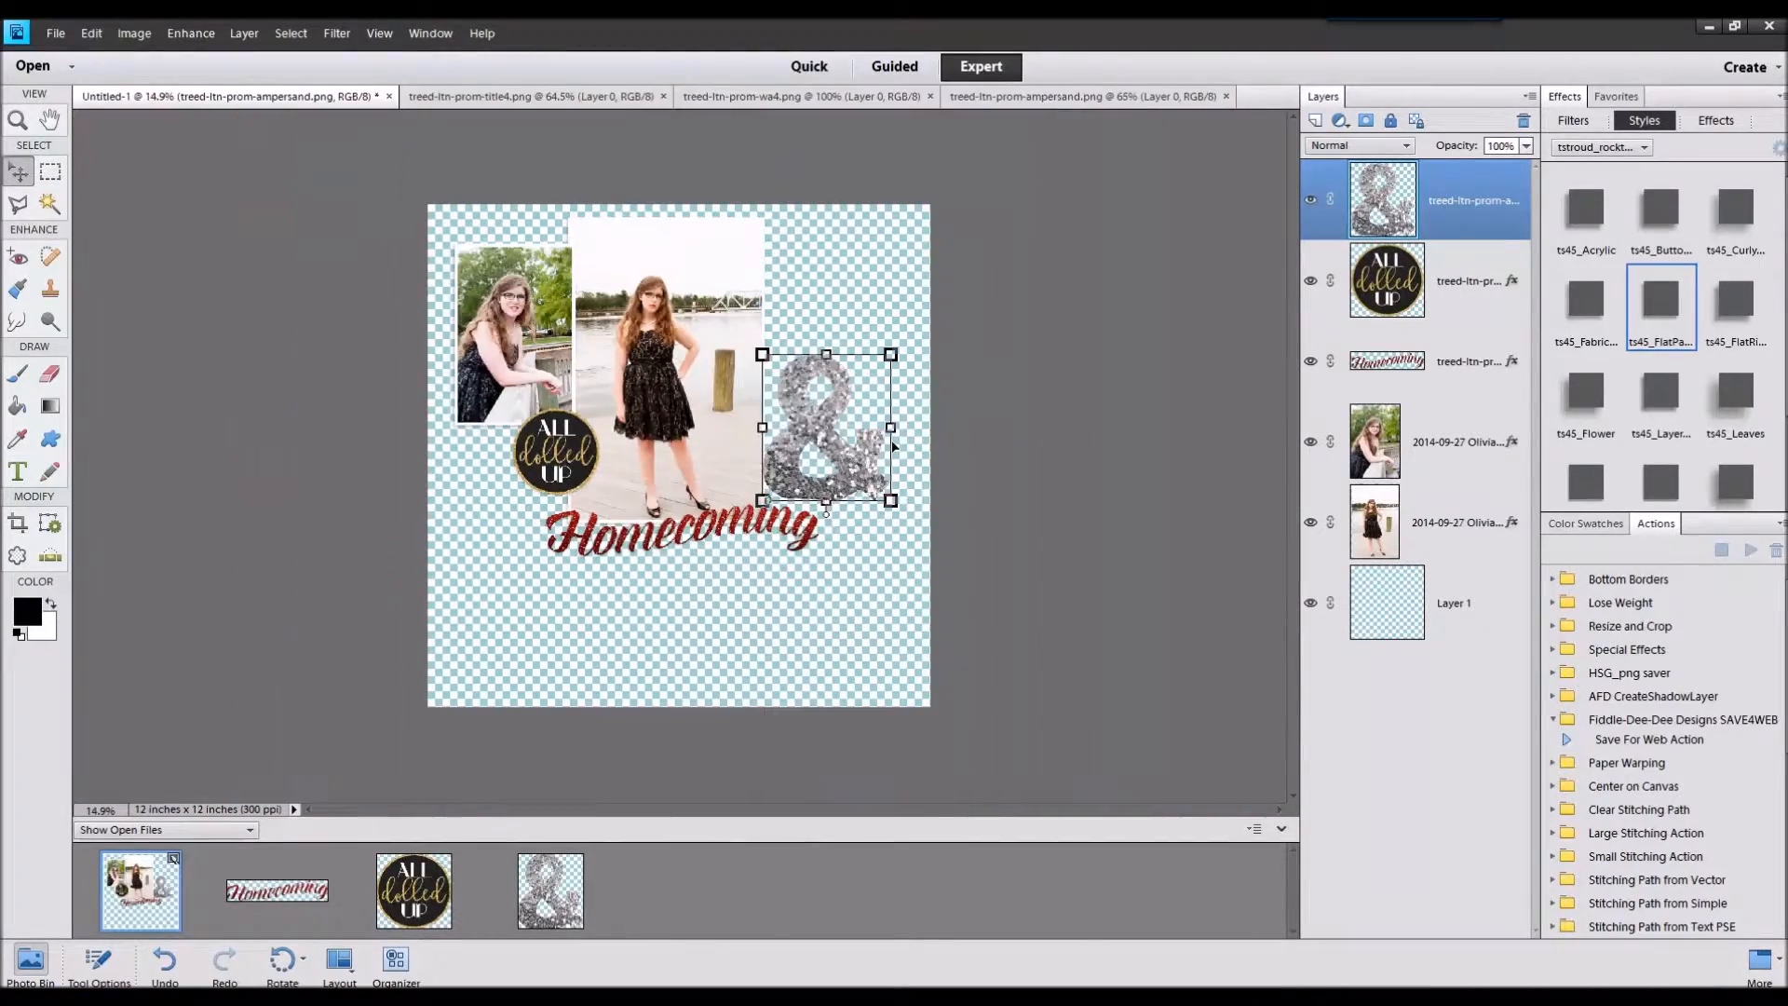
Step: Style the ampersand with ts45_Flower and tuck it, slightly smaller, behind the title and the round word art
left_click_drag(1457, 207, 1457, 381)
double_click(1640, 396)
double_click(1589, 406)
left_click_drag(878, 373, 868, 384)
left_click_drag(802, 439, 499, 515)
Step: Delete the ampersand layer from the layout
left_click(796, 550)
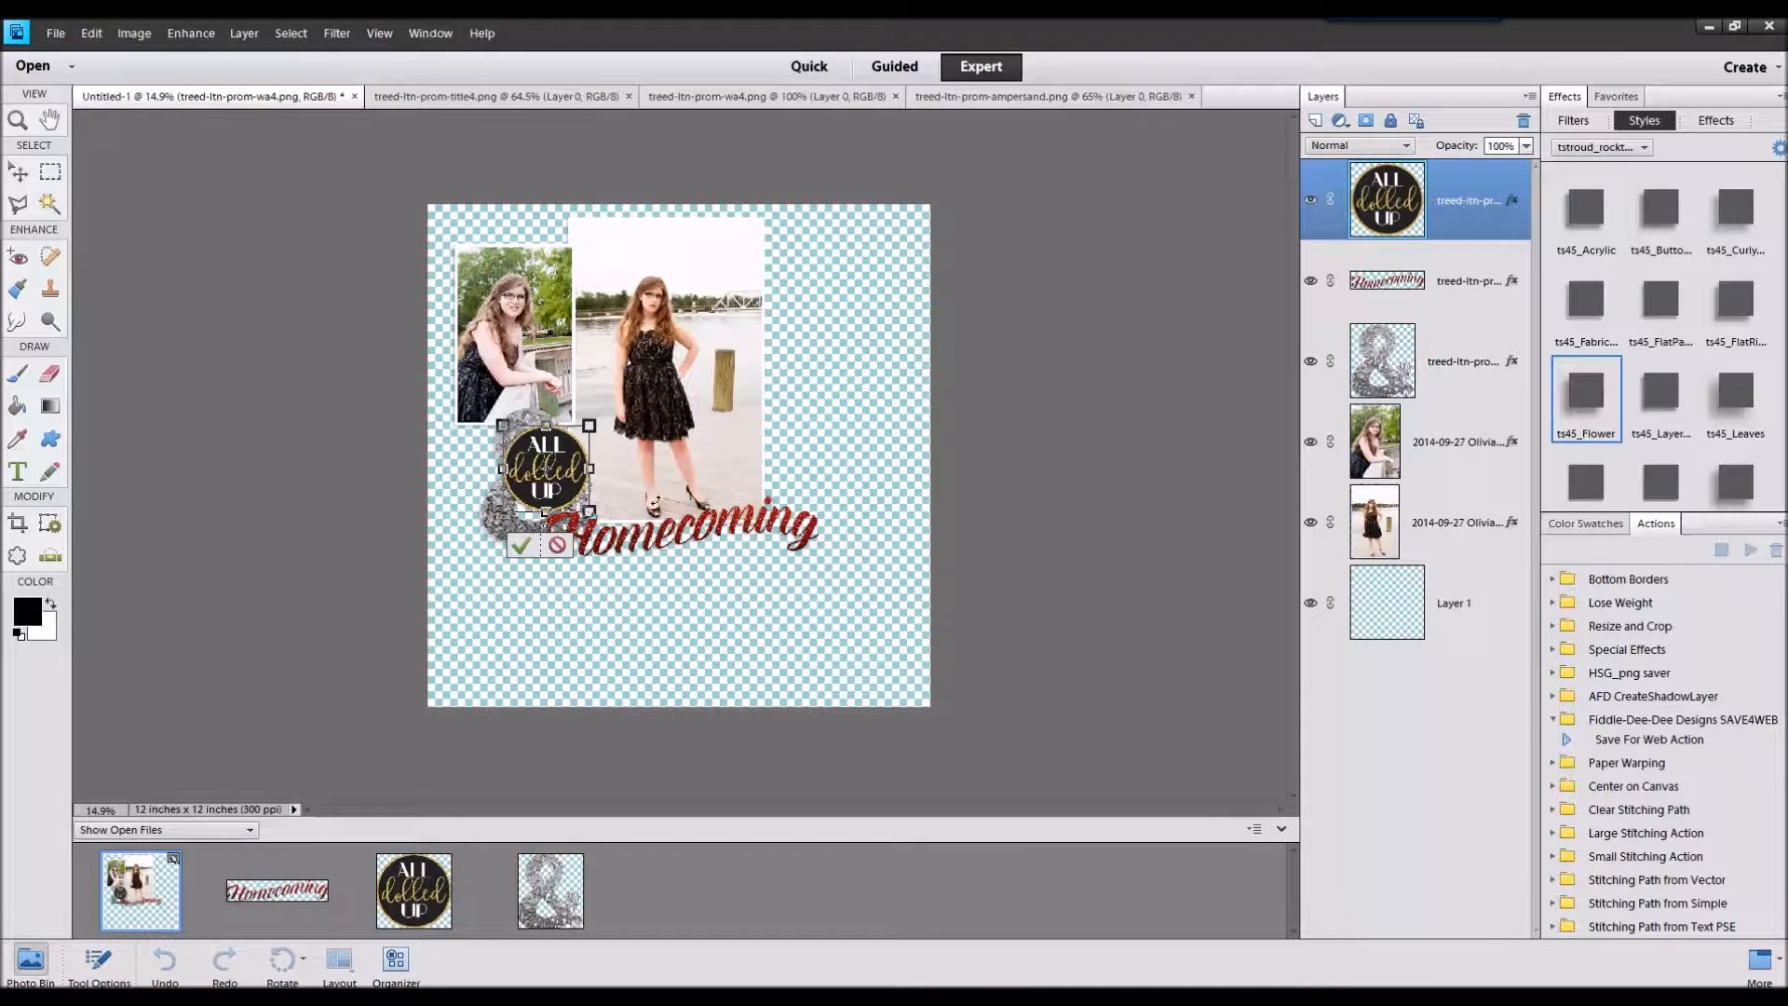
left_click(562, 544)
right_click(1454, 365)
left_click(1499, 389)
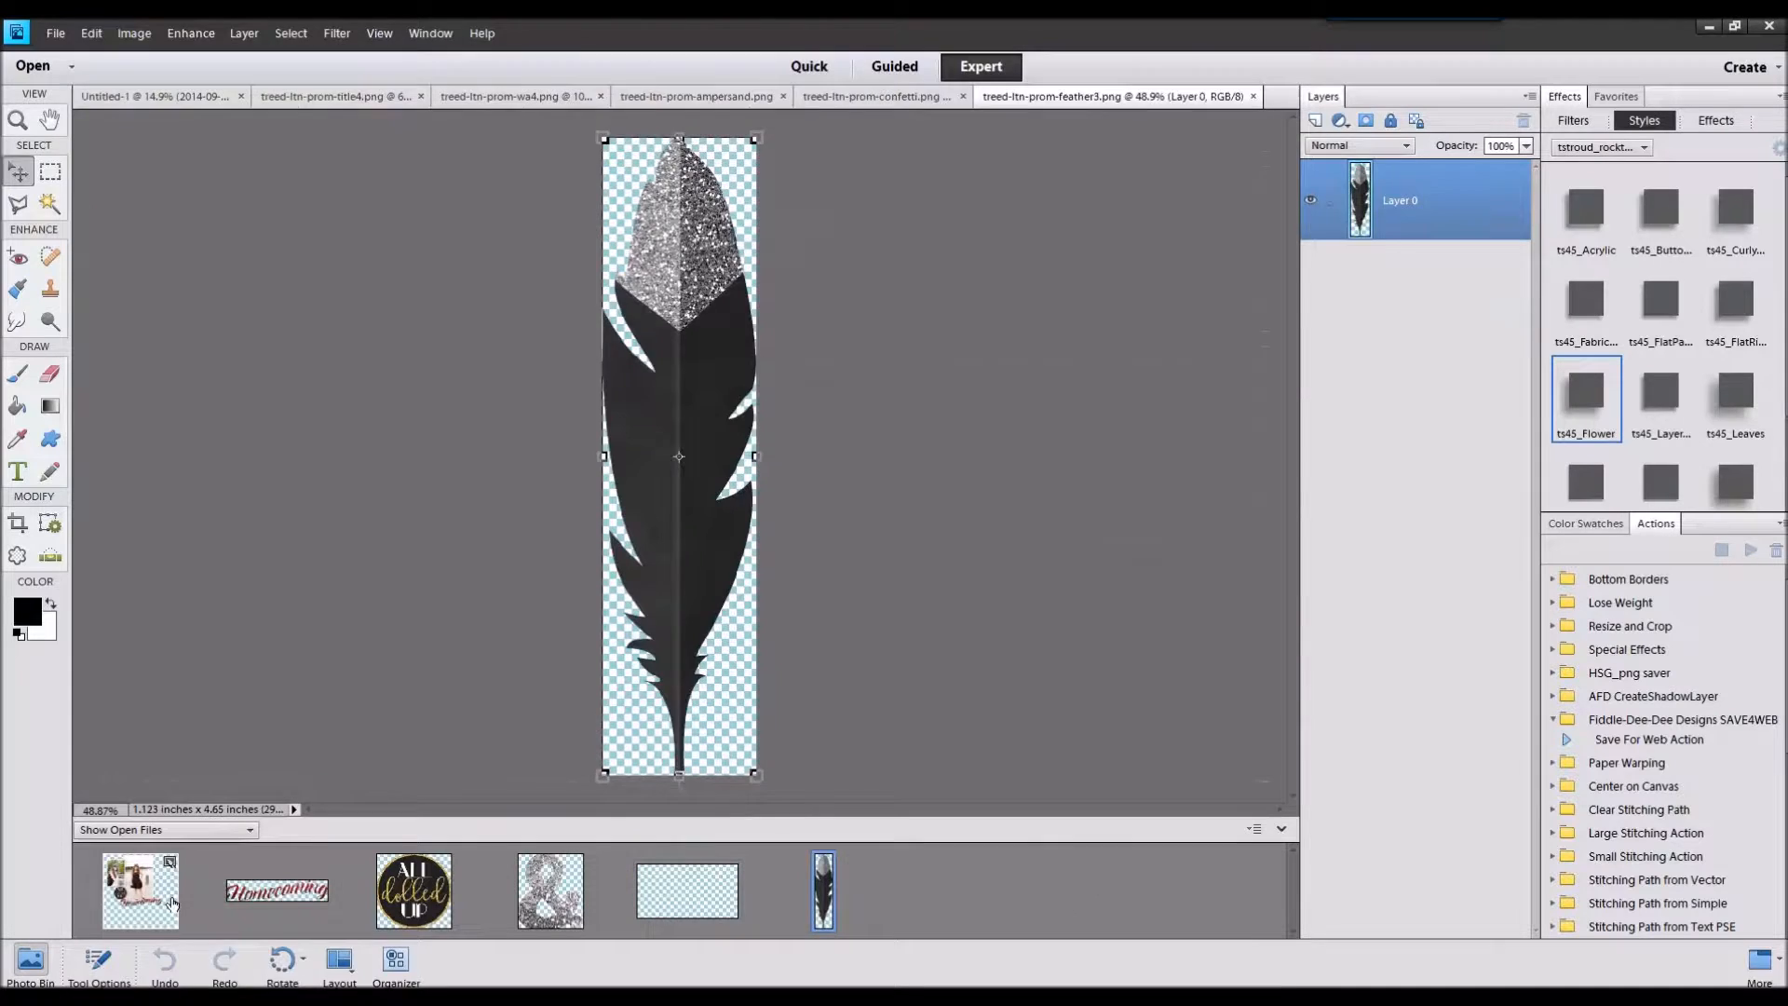
Step: Place the black feather tilted behind the round word art and give it the ts45_Flower shadow style
double_click(165, 892)
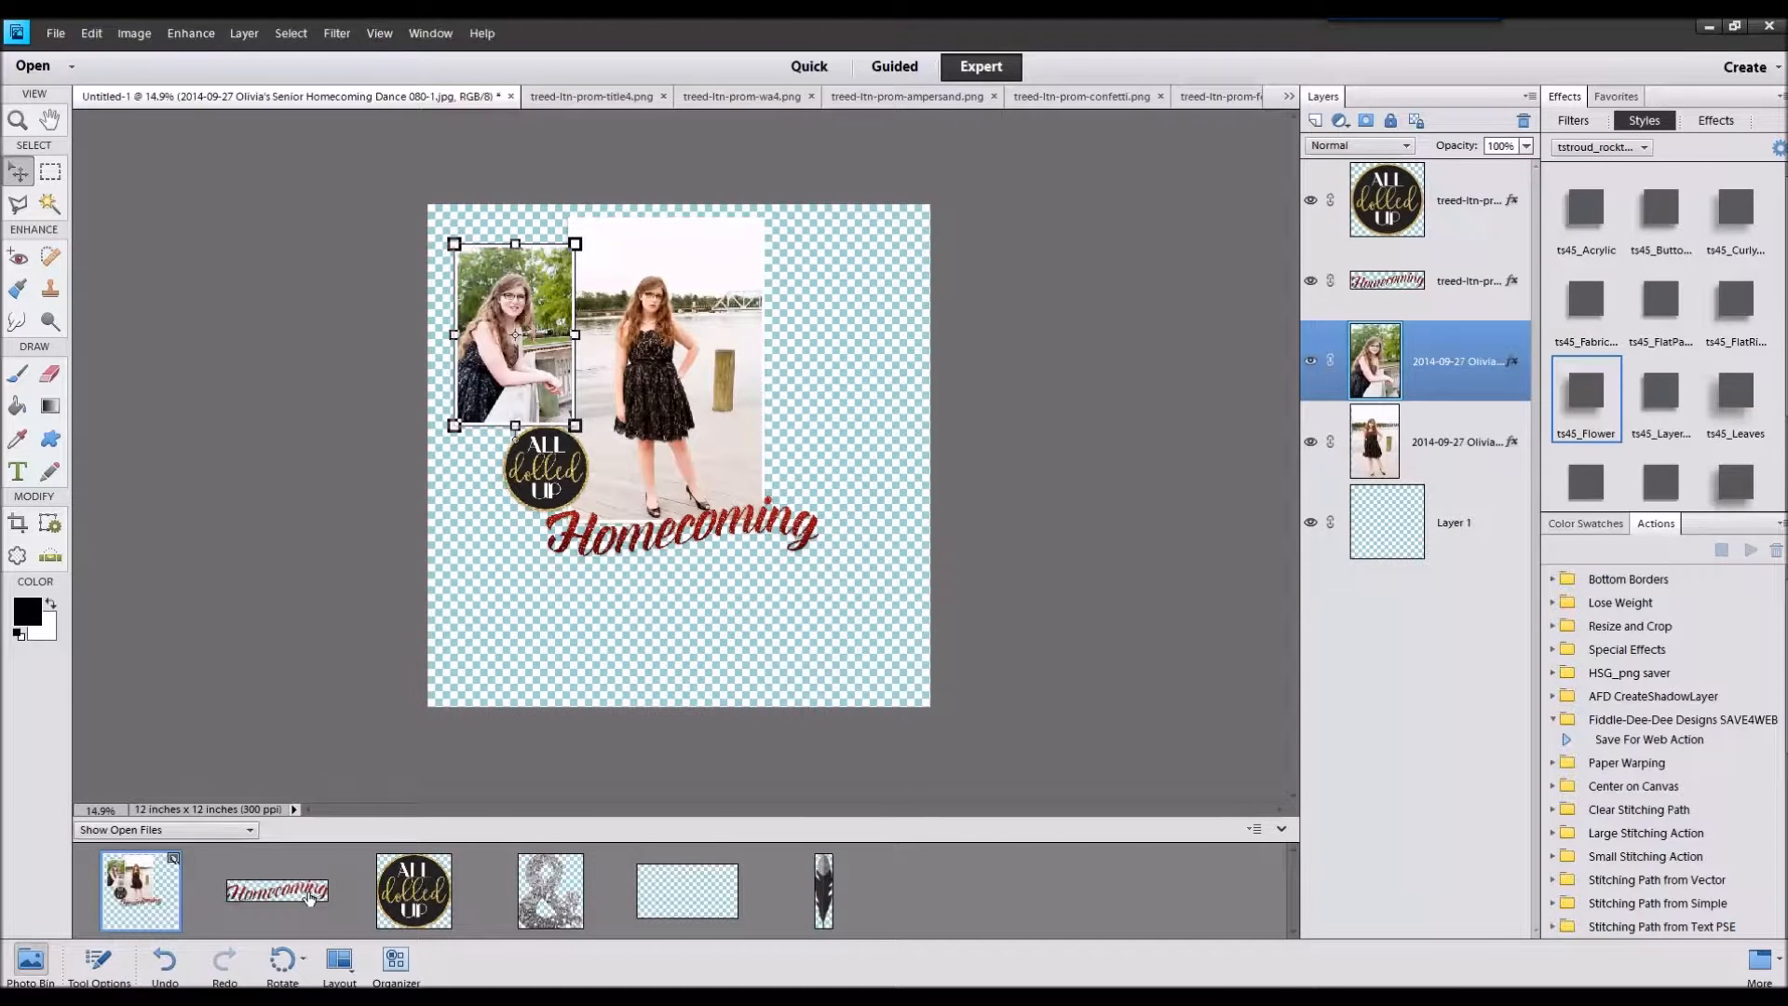
left_click_drag(823, 891, 460, 384)
double_click(473, 473)
left_click(1586, 414)
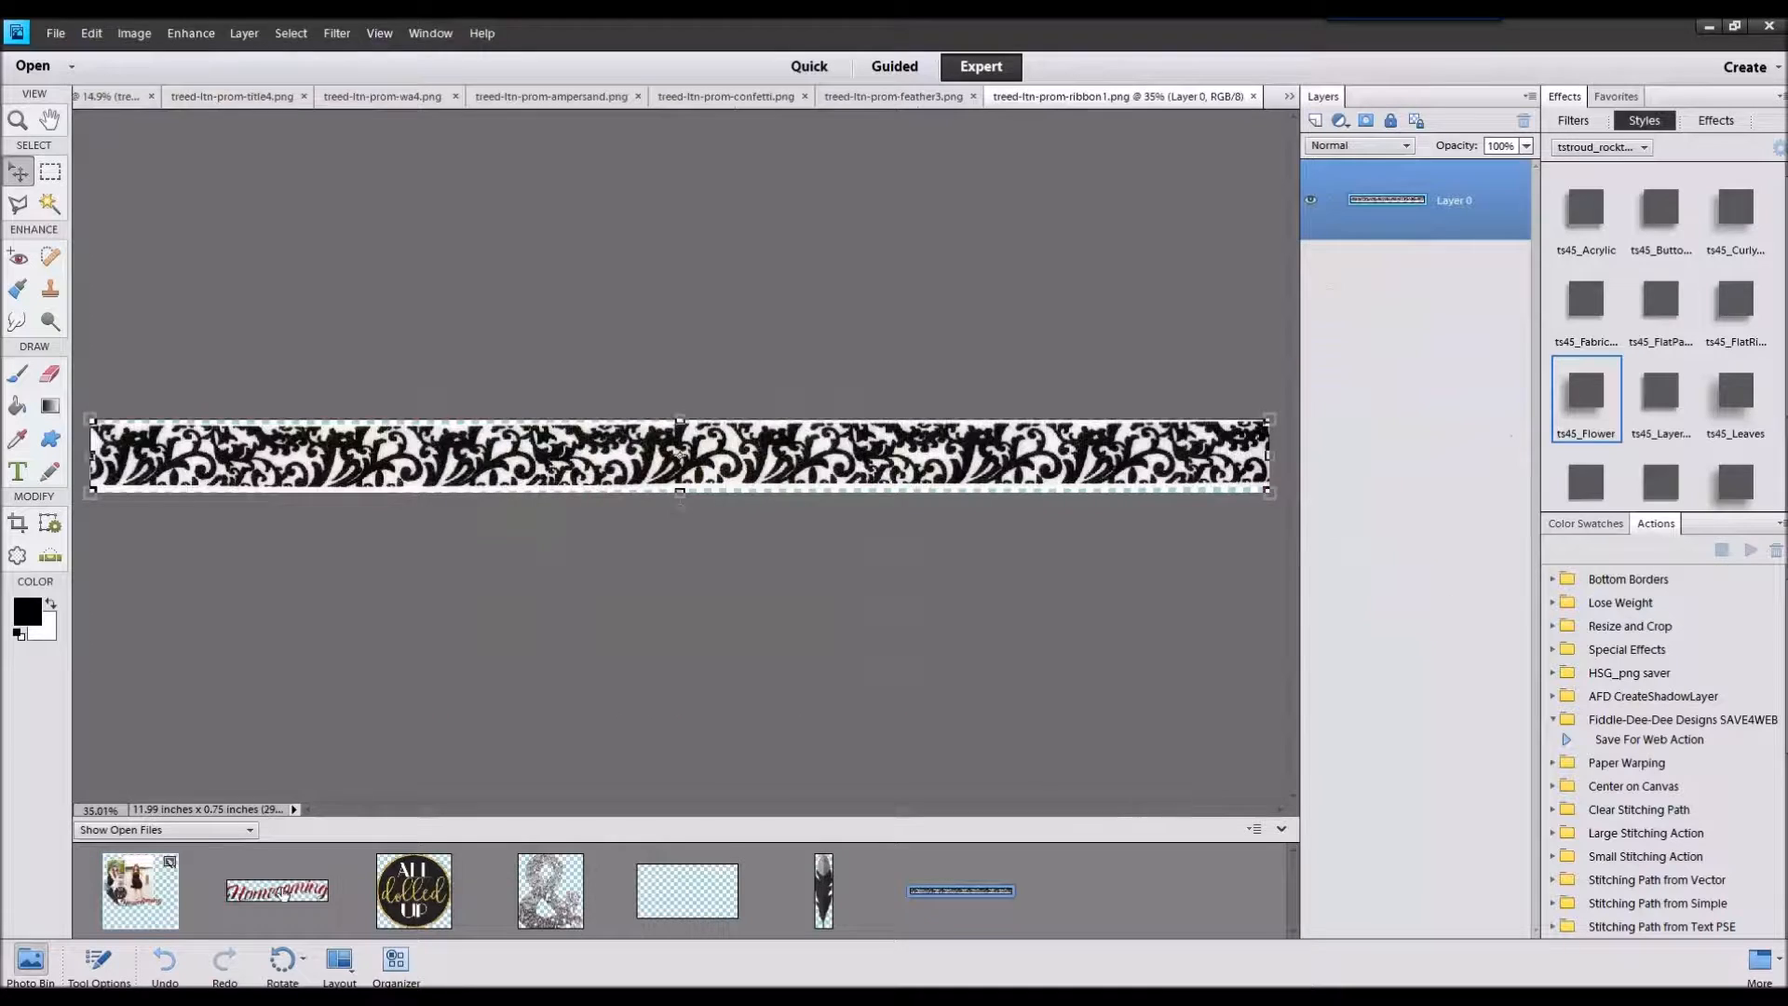
Step: Place the black-and-white patterned ribbon near the page's top beneath the photos, with the ts45_FlatPa... shadow style
left_click(140, 890)
left_click_drag(959, 890, 798, 592)
left_click_drag(842, 470, 722, 249)
double_click(1654, 321)
left_click_drag(1473, 371, 1464, 630)
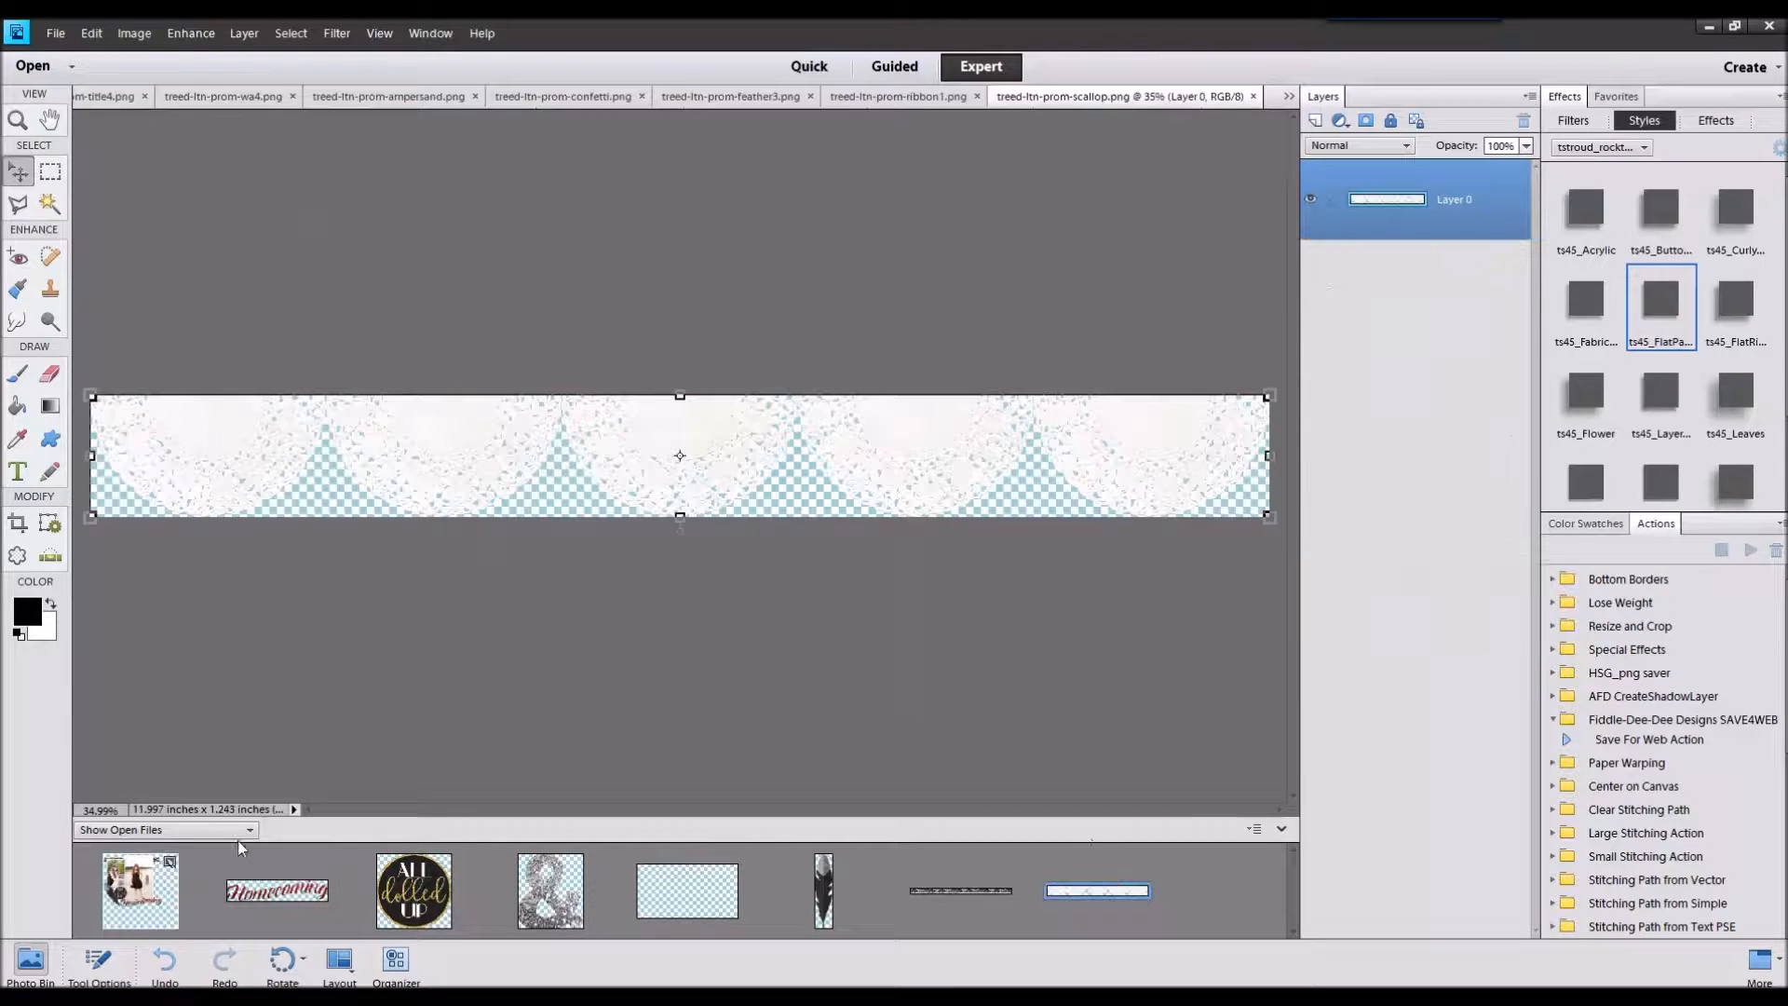
Step: Add the white lace scallop border along the page's top edge beneath the ribbon, with the ts45_FlatPa... style
left_click(145, 892)
left_click_drag(1098, 890, 865, 231)
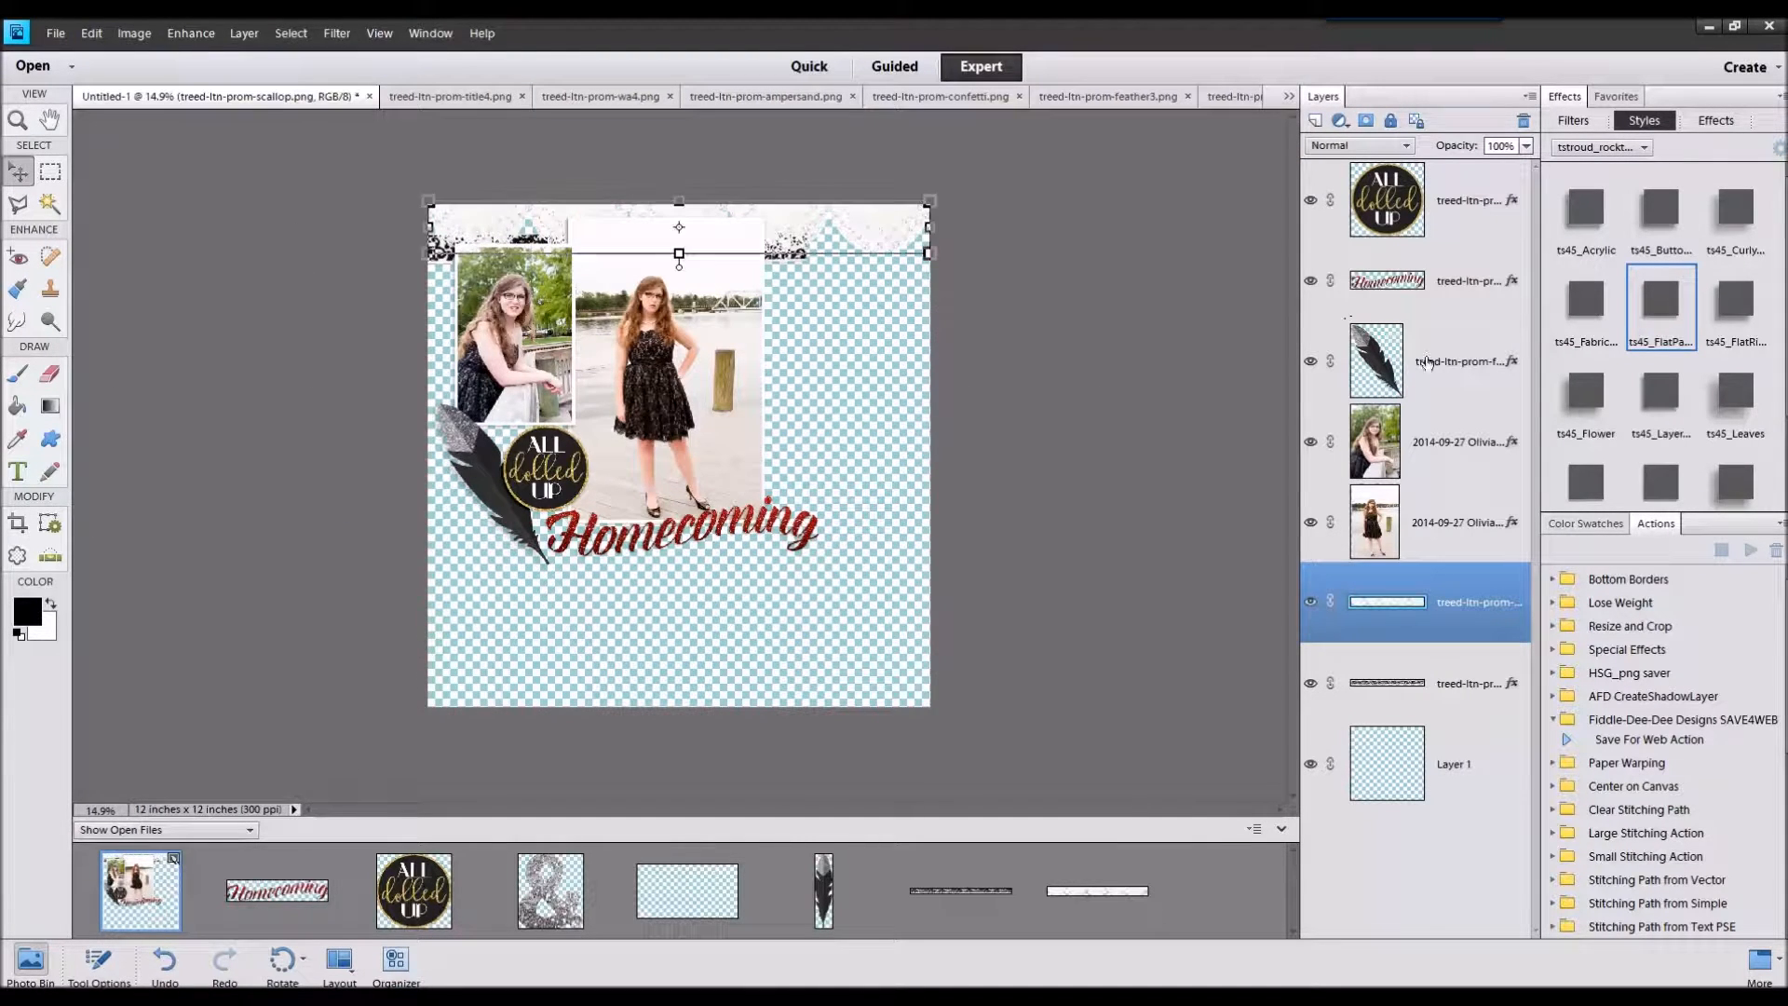
double_click(1663, 335)
left_click_drag(1447, 610, 1441, 749)
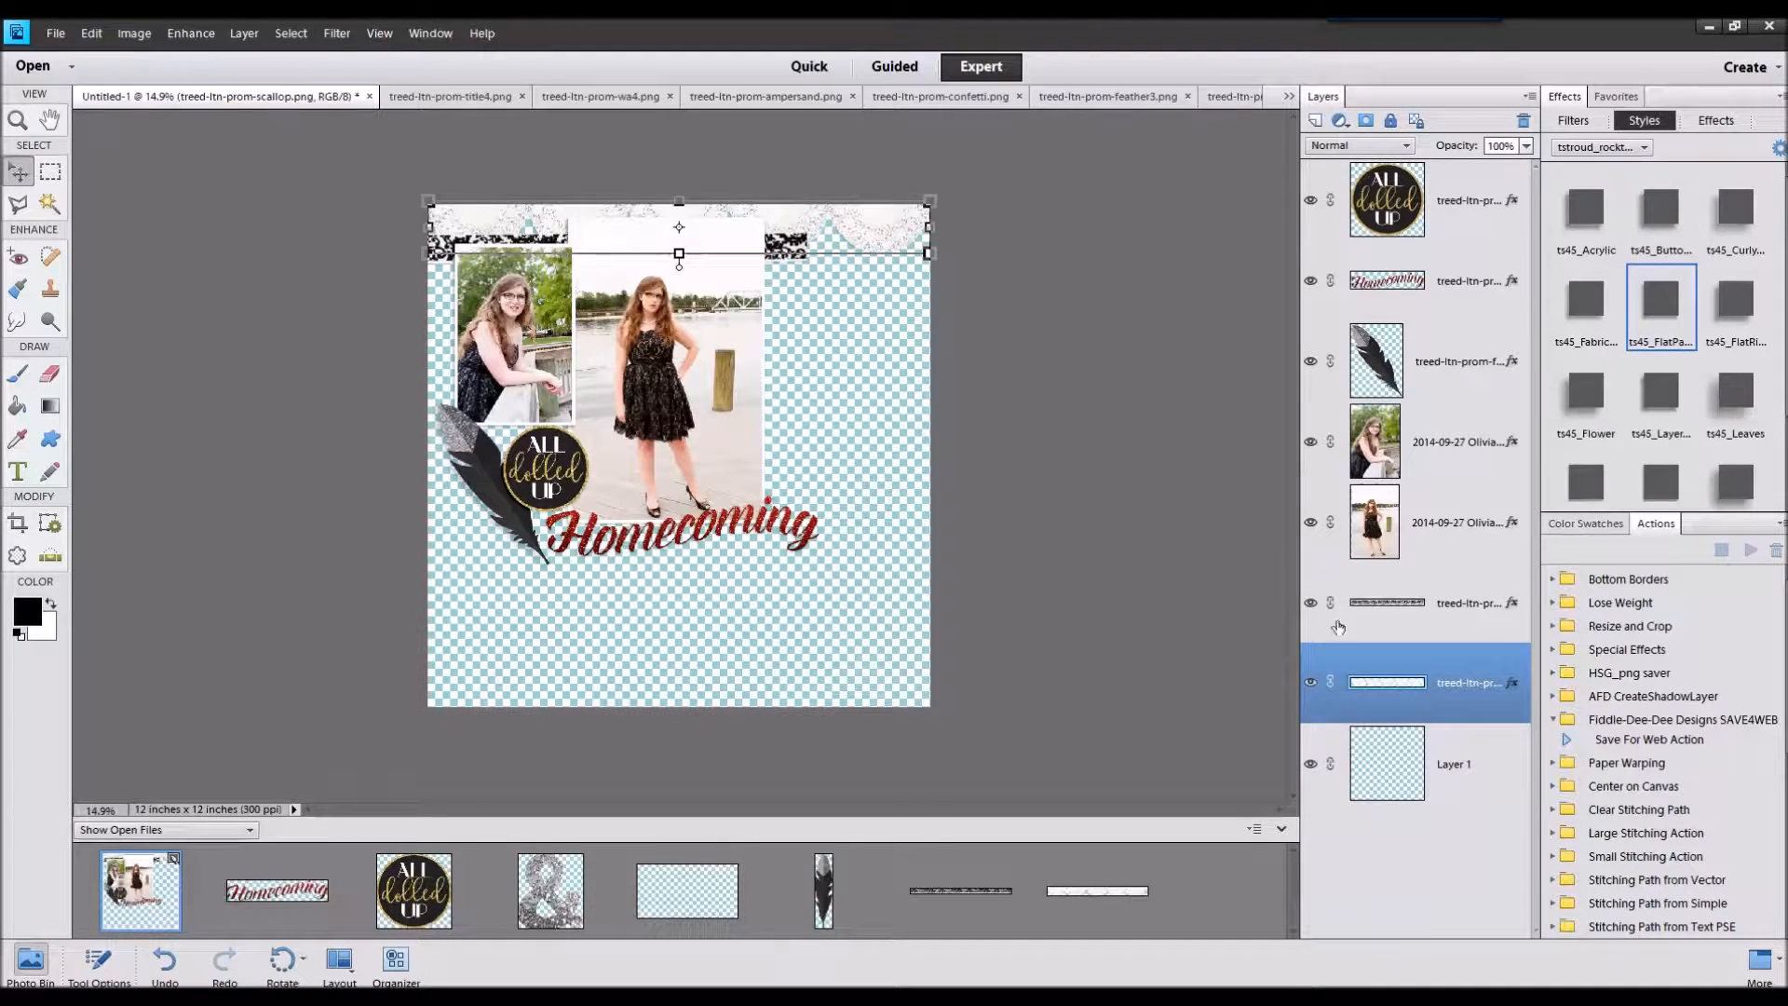
Step: Move the patterned ribbon up over the lace scallops so it spans the page's top edge
mouse_move(785, 246)
left_mouse_down()
mouse_move(785, 216)
mouse_move(797, 226)
left_mouse_up()
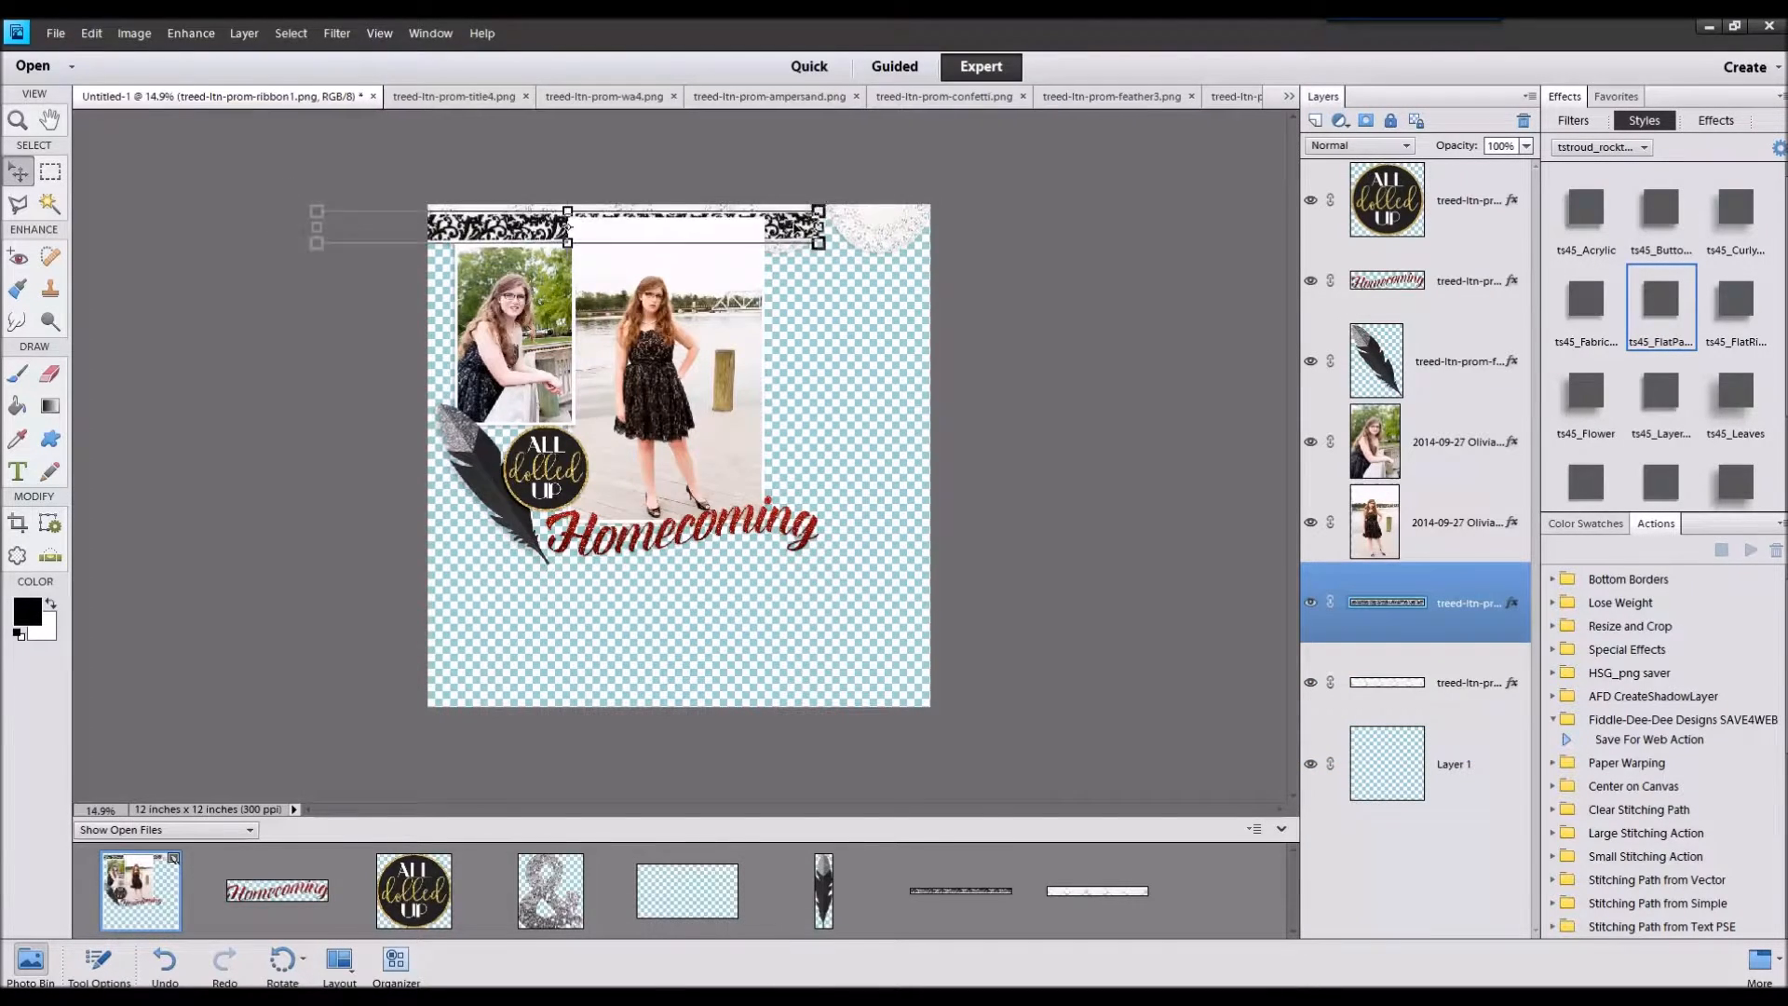
scroll(794, 224, "up", 5)
scroll(918, 247, "down", 5)
left_click_drag(539, 229, 647, 207)
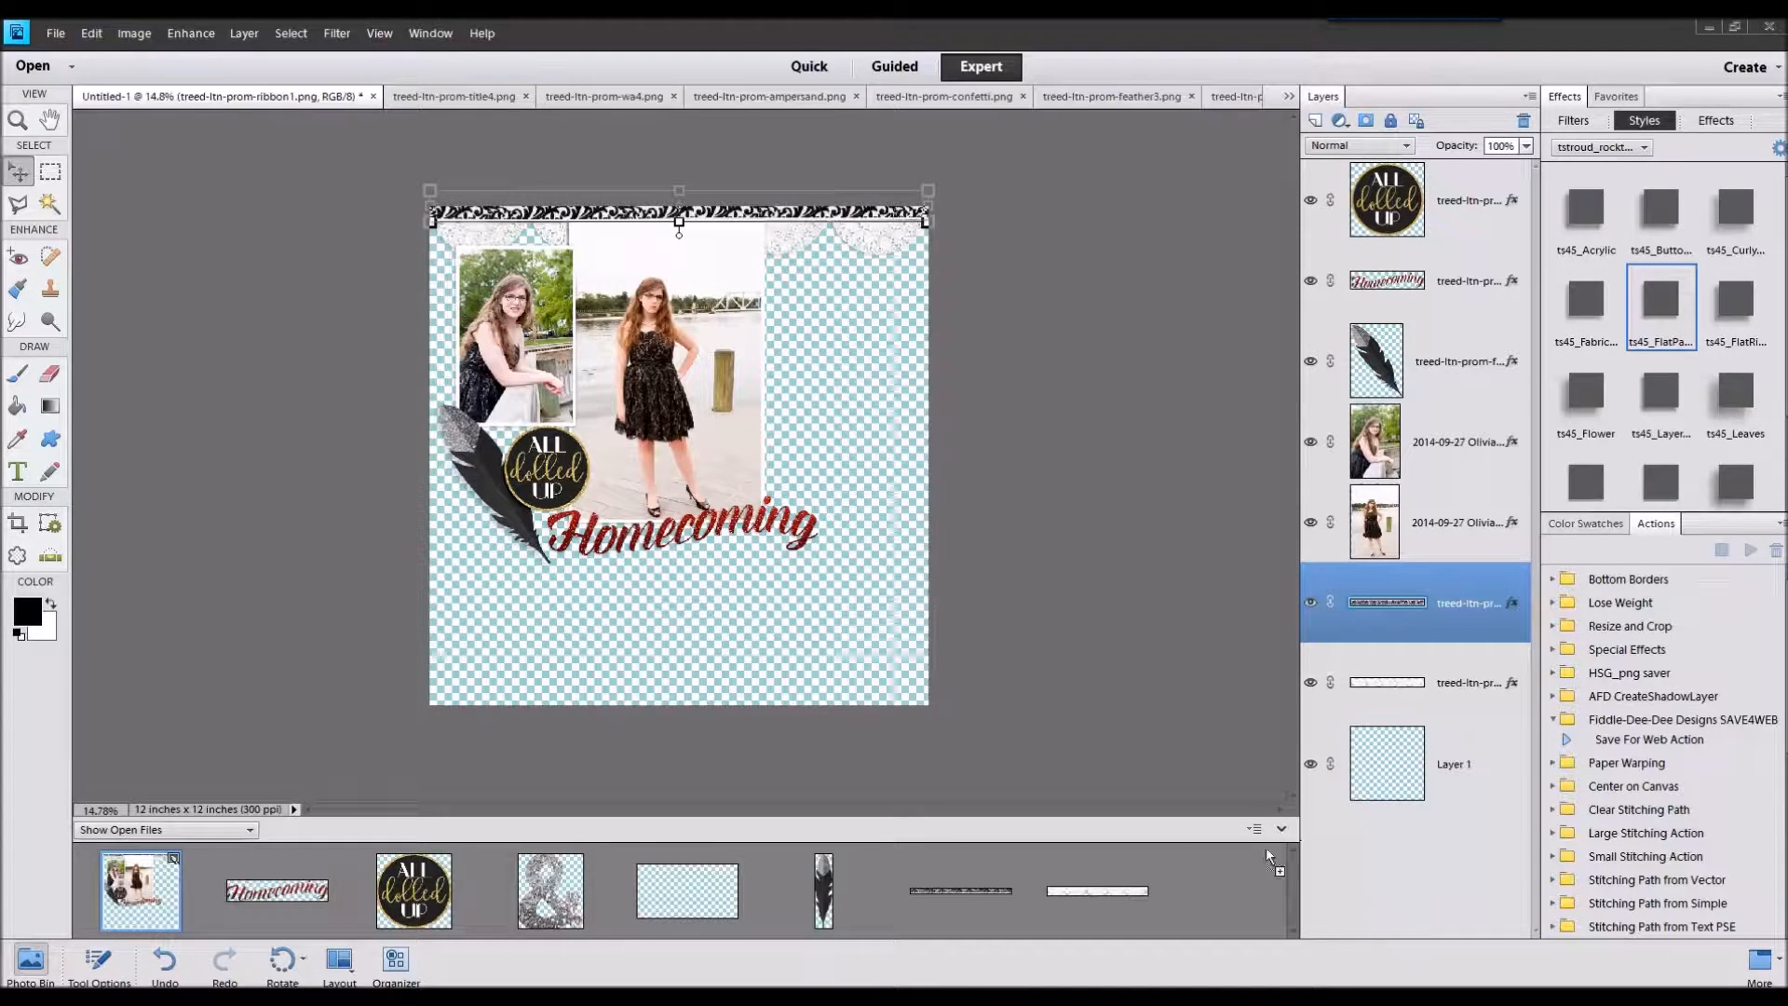
Step: Add the black-and-gold swirl directly above Layer 1 and position it at the large photo's lower right
left_click_drag(1266, 847, 1266, 849)
double_click(107, 899)
left_click(1458, 784)
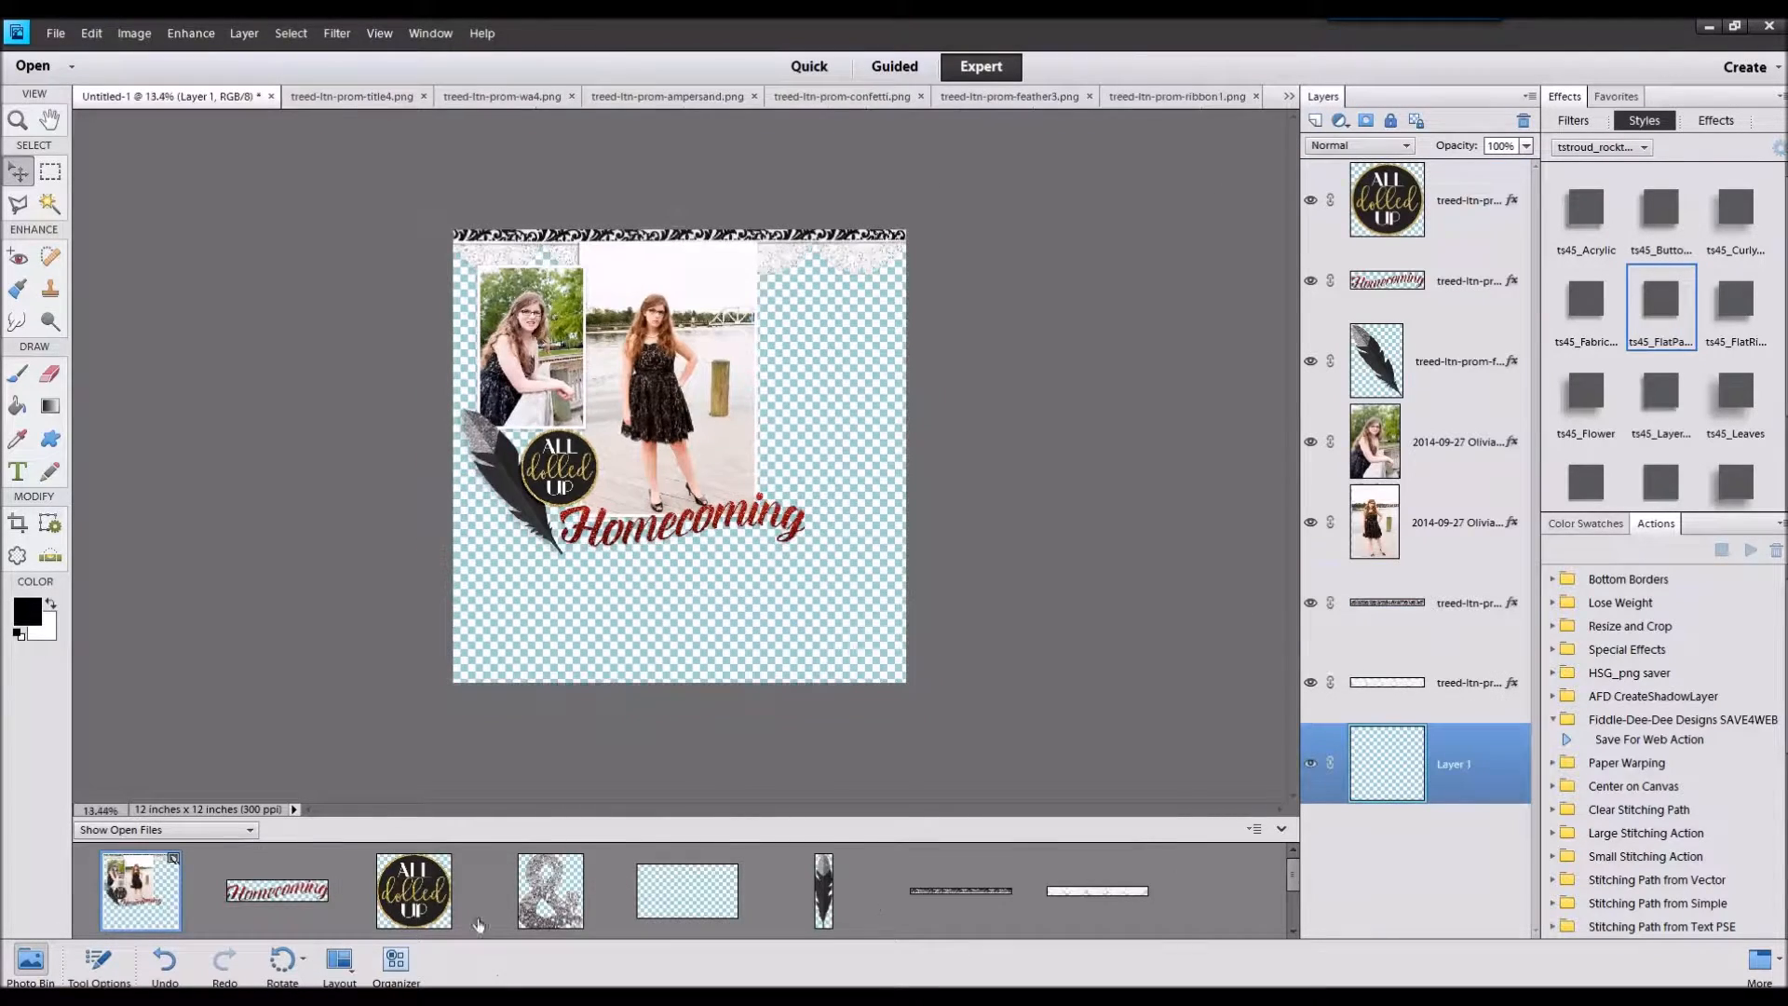
scroll(479, 925, "down", 1)
left_click_drag(140, 920, 667, 558)
left_click_drag(771, 444, 875, 455)
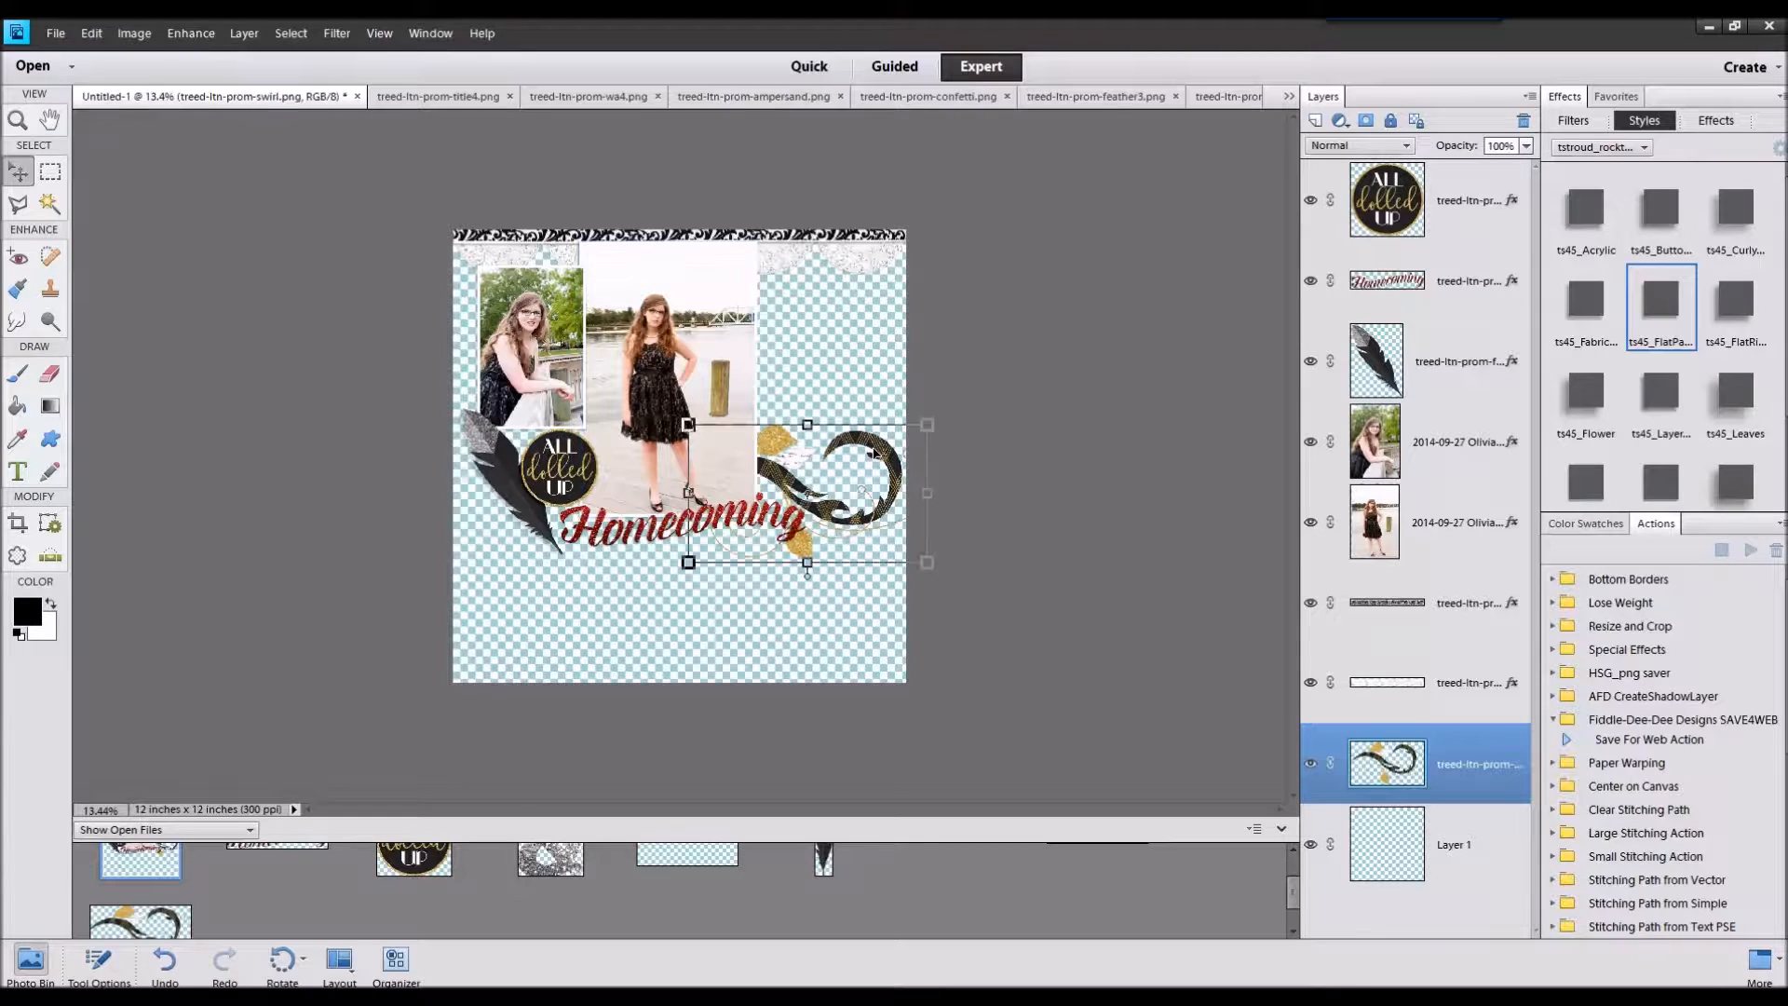
Step: Close all the source element files, keeping only the layout page open
scroll(296, 883, "up", 1)
double_click(296, 854)
right_click(141, 937)
left_click(185, 675)
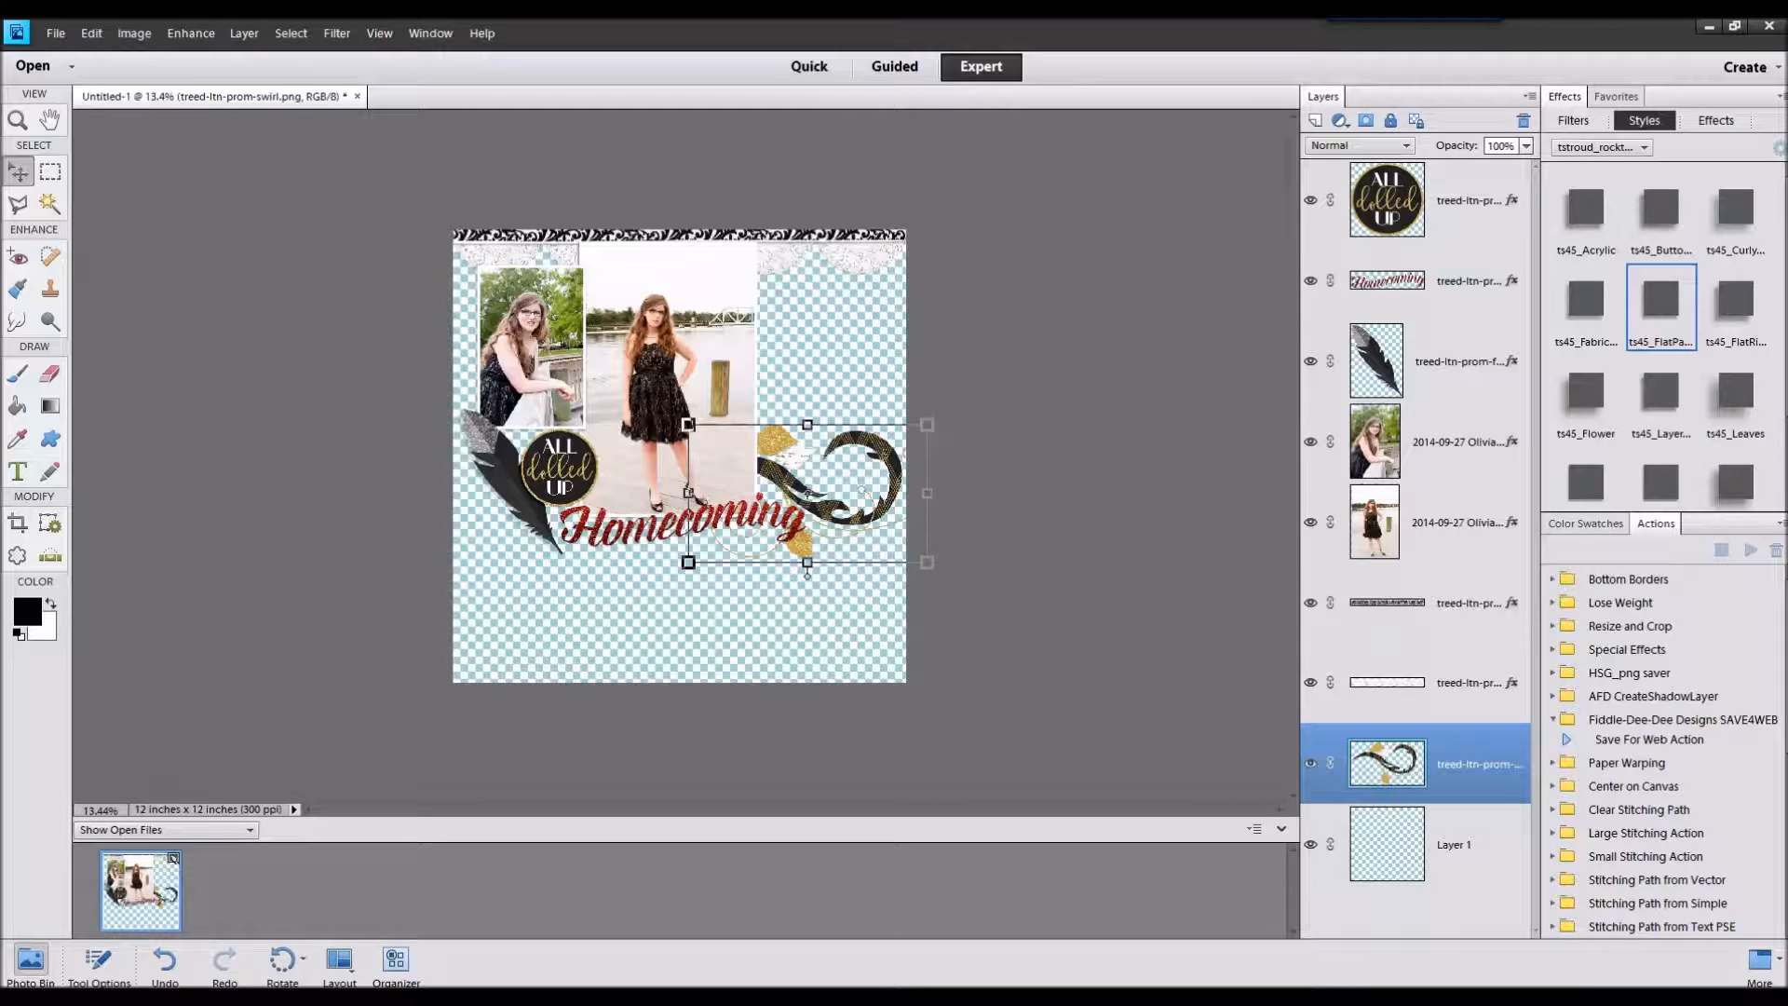
Step: Bring in treed-ltn-prom-button4.png as the top layer and set it on the swirl beside the large photo's edge
left_click_drag(1136, 471, 850, 889)
double_click(159, 883)
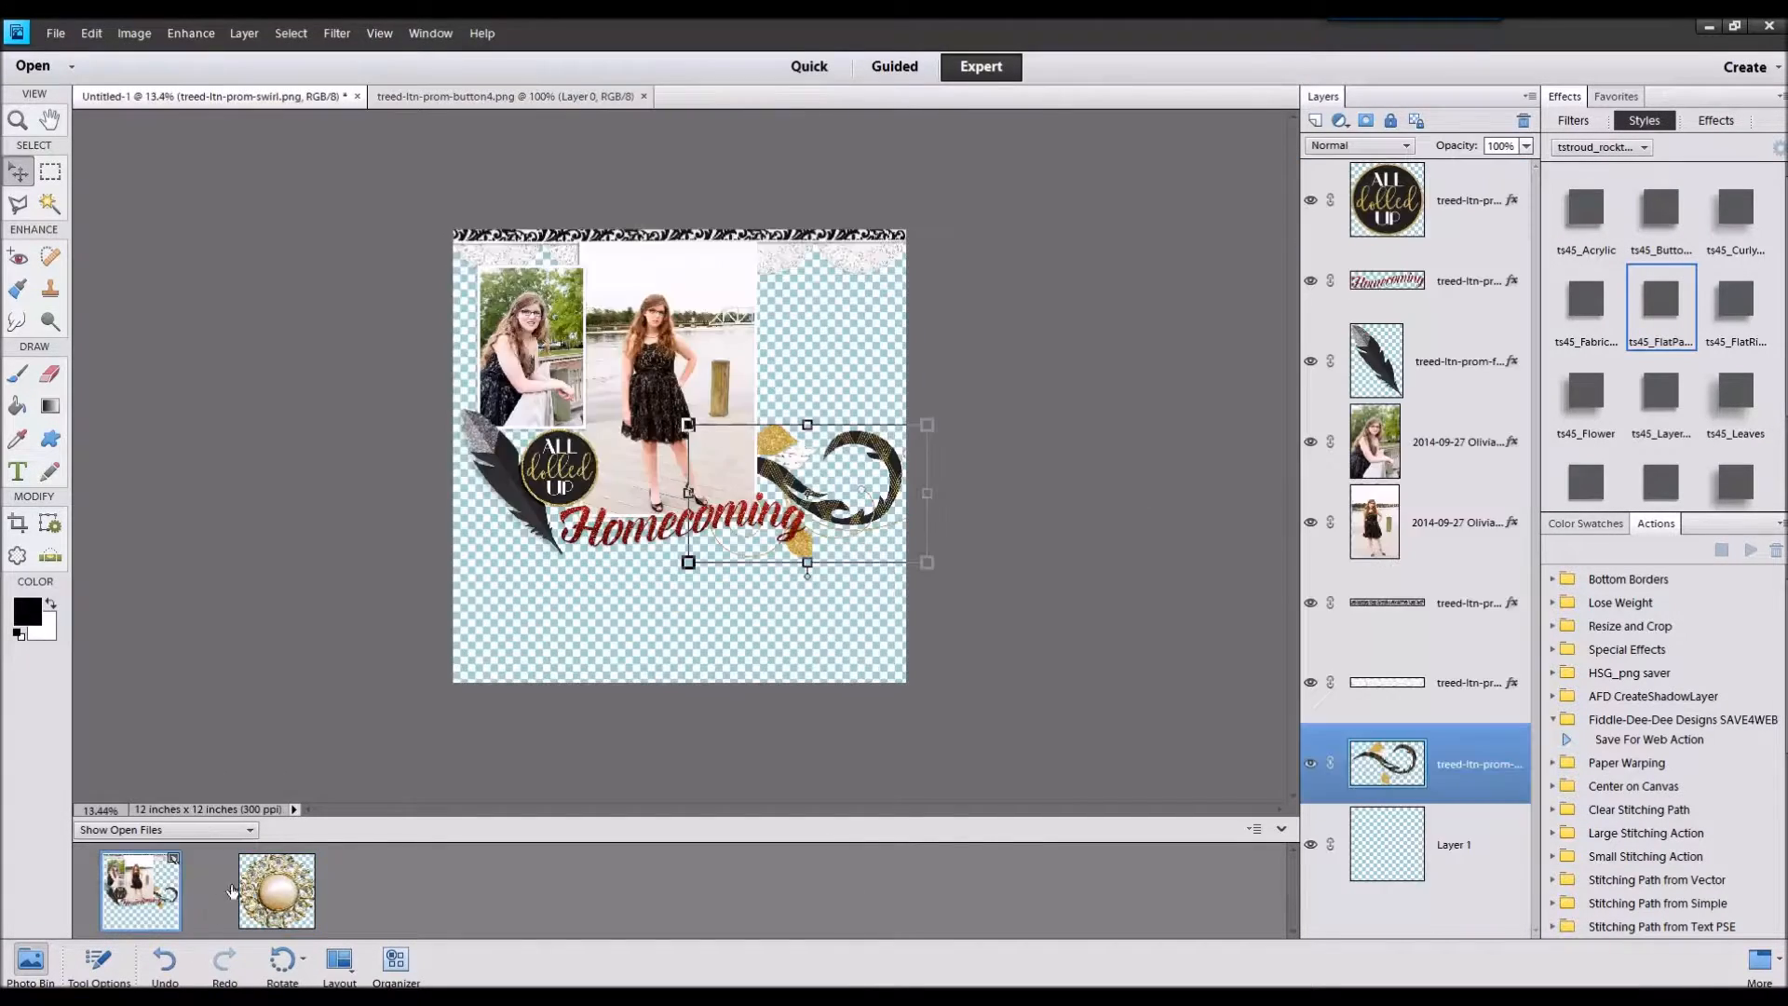
key("ctrl+0")
left_click(1465, 210)
scroll(1195, 377, "down", 2)
left_click_drag(297, 875, 800, 443)
left_click(738, 514)
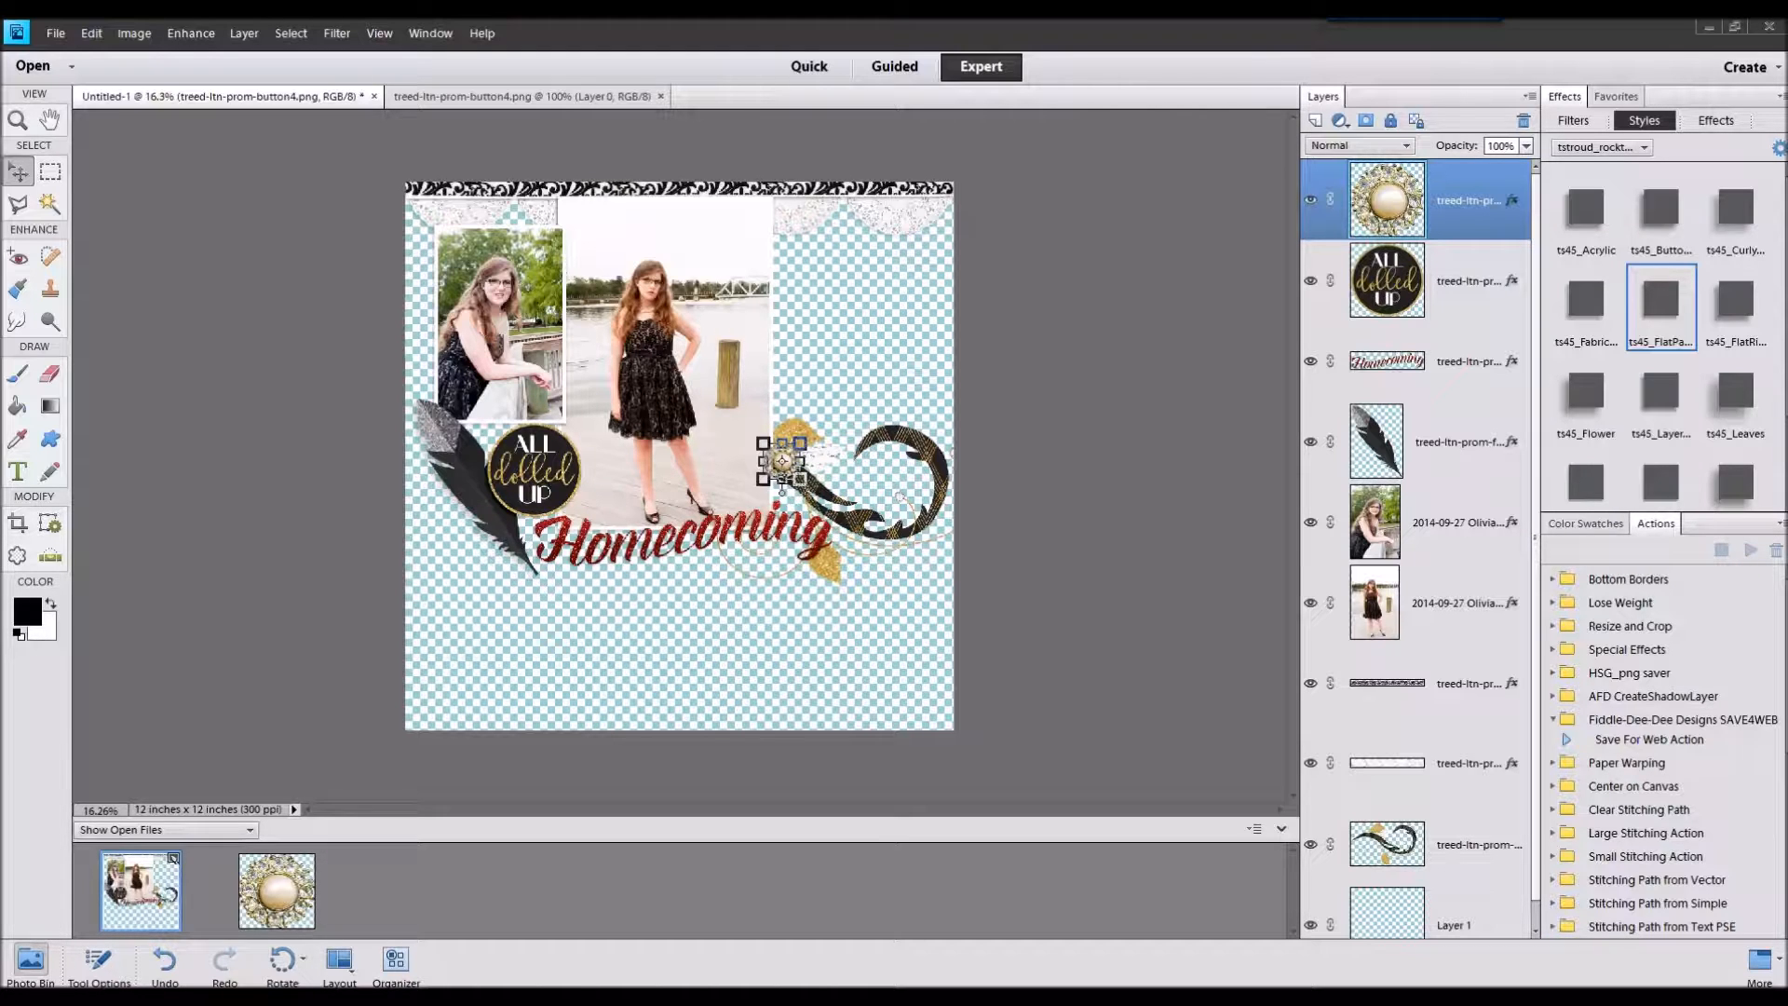
Step: Add the solid white paper treed-ltn-prom-ppsolid1.jpg as a full-page background directly above Layer 1
left_click_drag(939, 698, 841, 894)
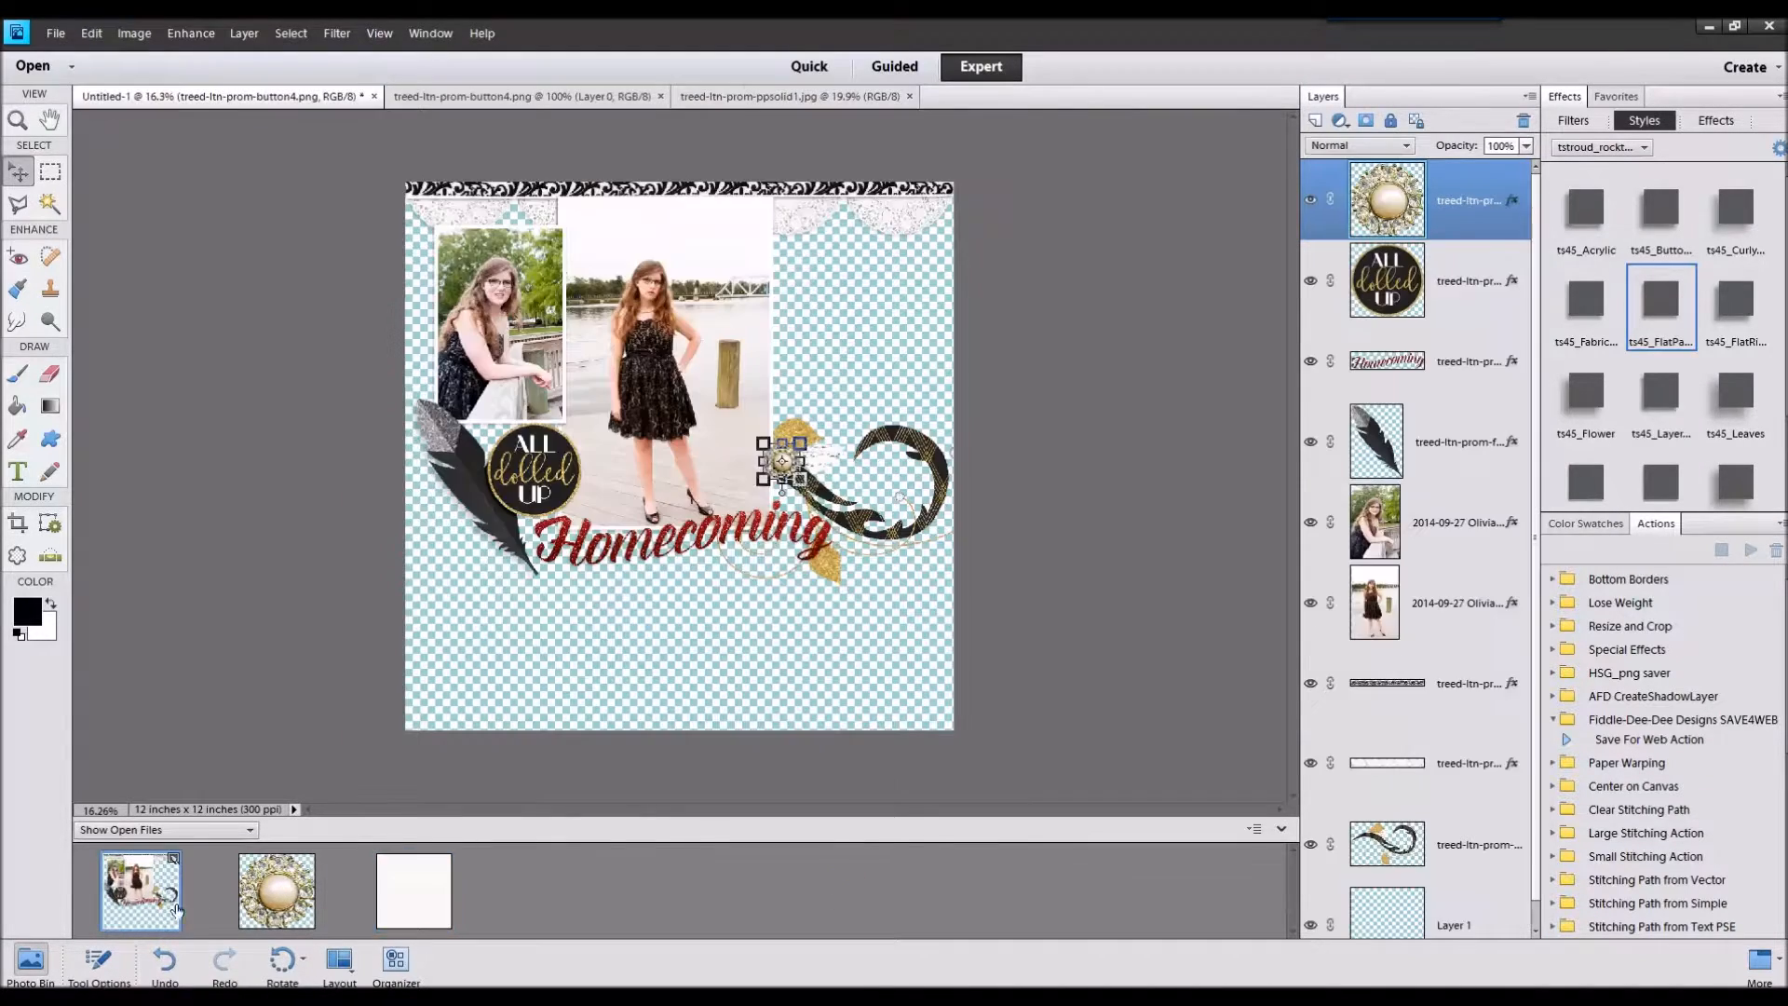
scroll(1458, 827, "down", 1)
scroll(1458, 827, "down", 1)
left_click(1429, 914)
left_click_drag(419, 895, 611, 403)
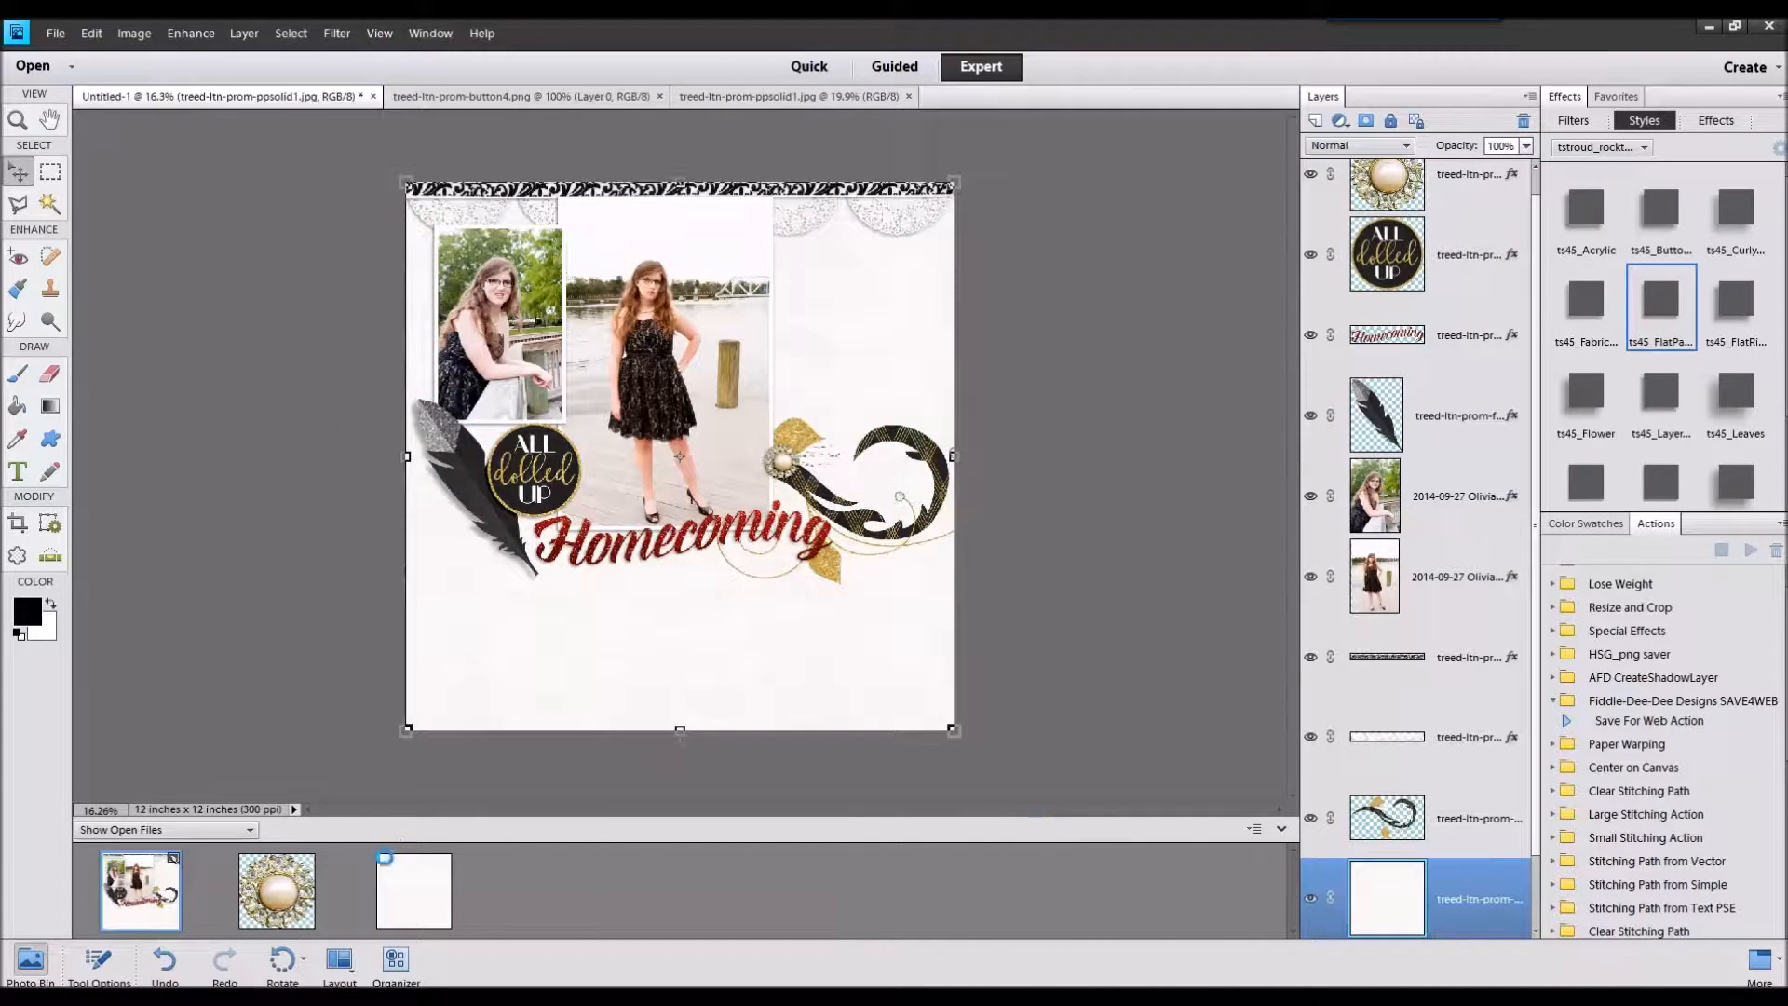
Step: Add the pp10 and pp7 gold-heart patterned papers as full-page layers above the solid white paper
double_click(140, 889)
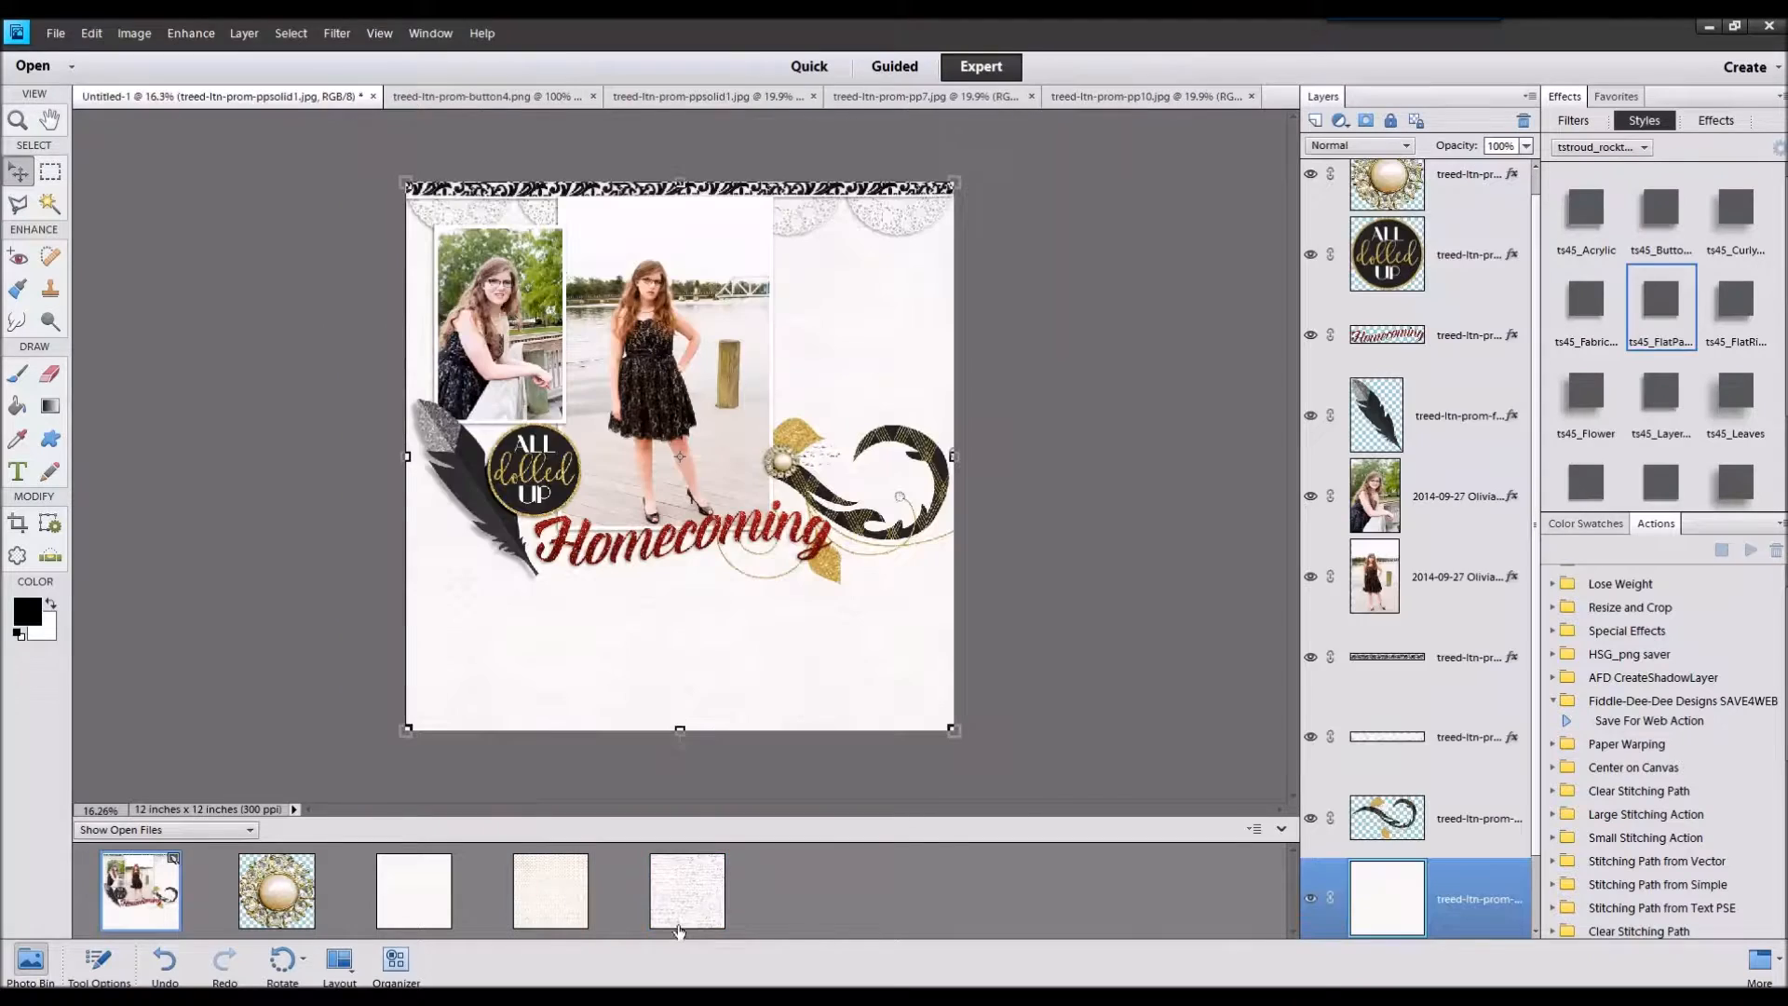
left_click_drag(710, 532, 710, 543)
left_click_drag(550, 889, 649, 549)
scroll(1439, 887, "down", 3)
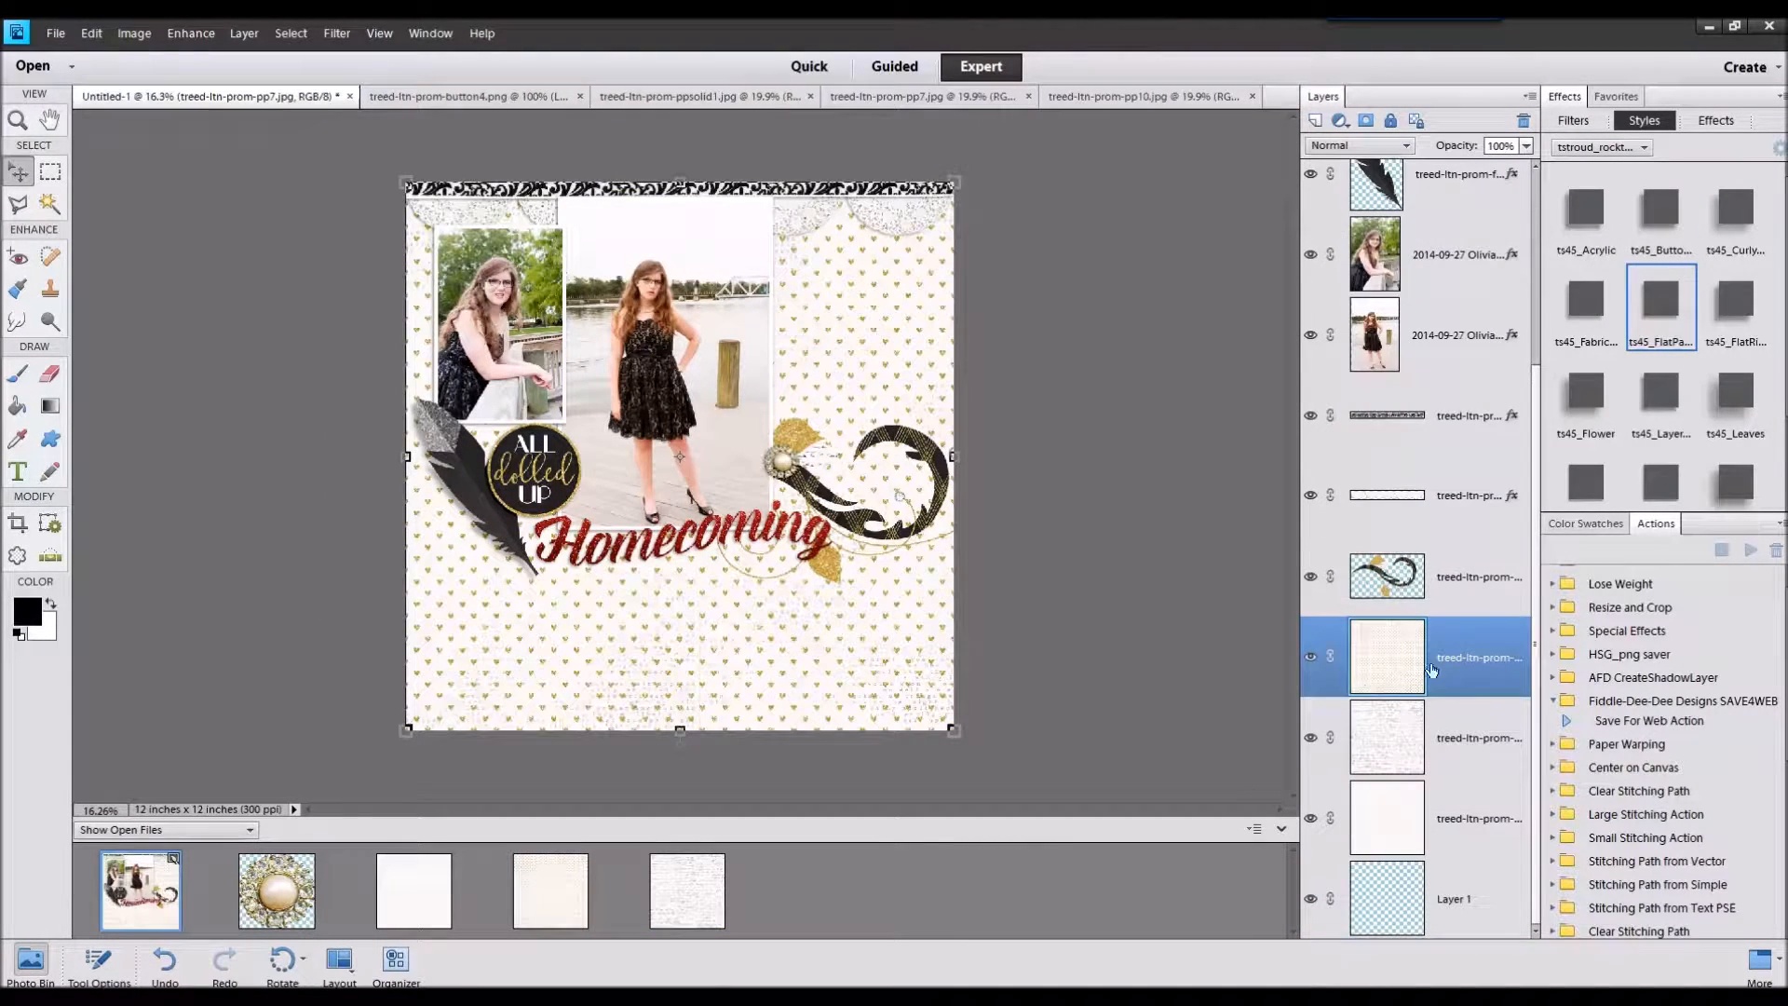
Step: Move the patterned ribbon down from the page's top edge to mid-height behind the photos
right_click(1448, 656)
left_click(1518, 603)
left_click_drag(772, 196, 719, 454)
left_click(1426, 810)
left_click_drag(517, 884, 652, 484)
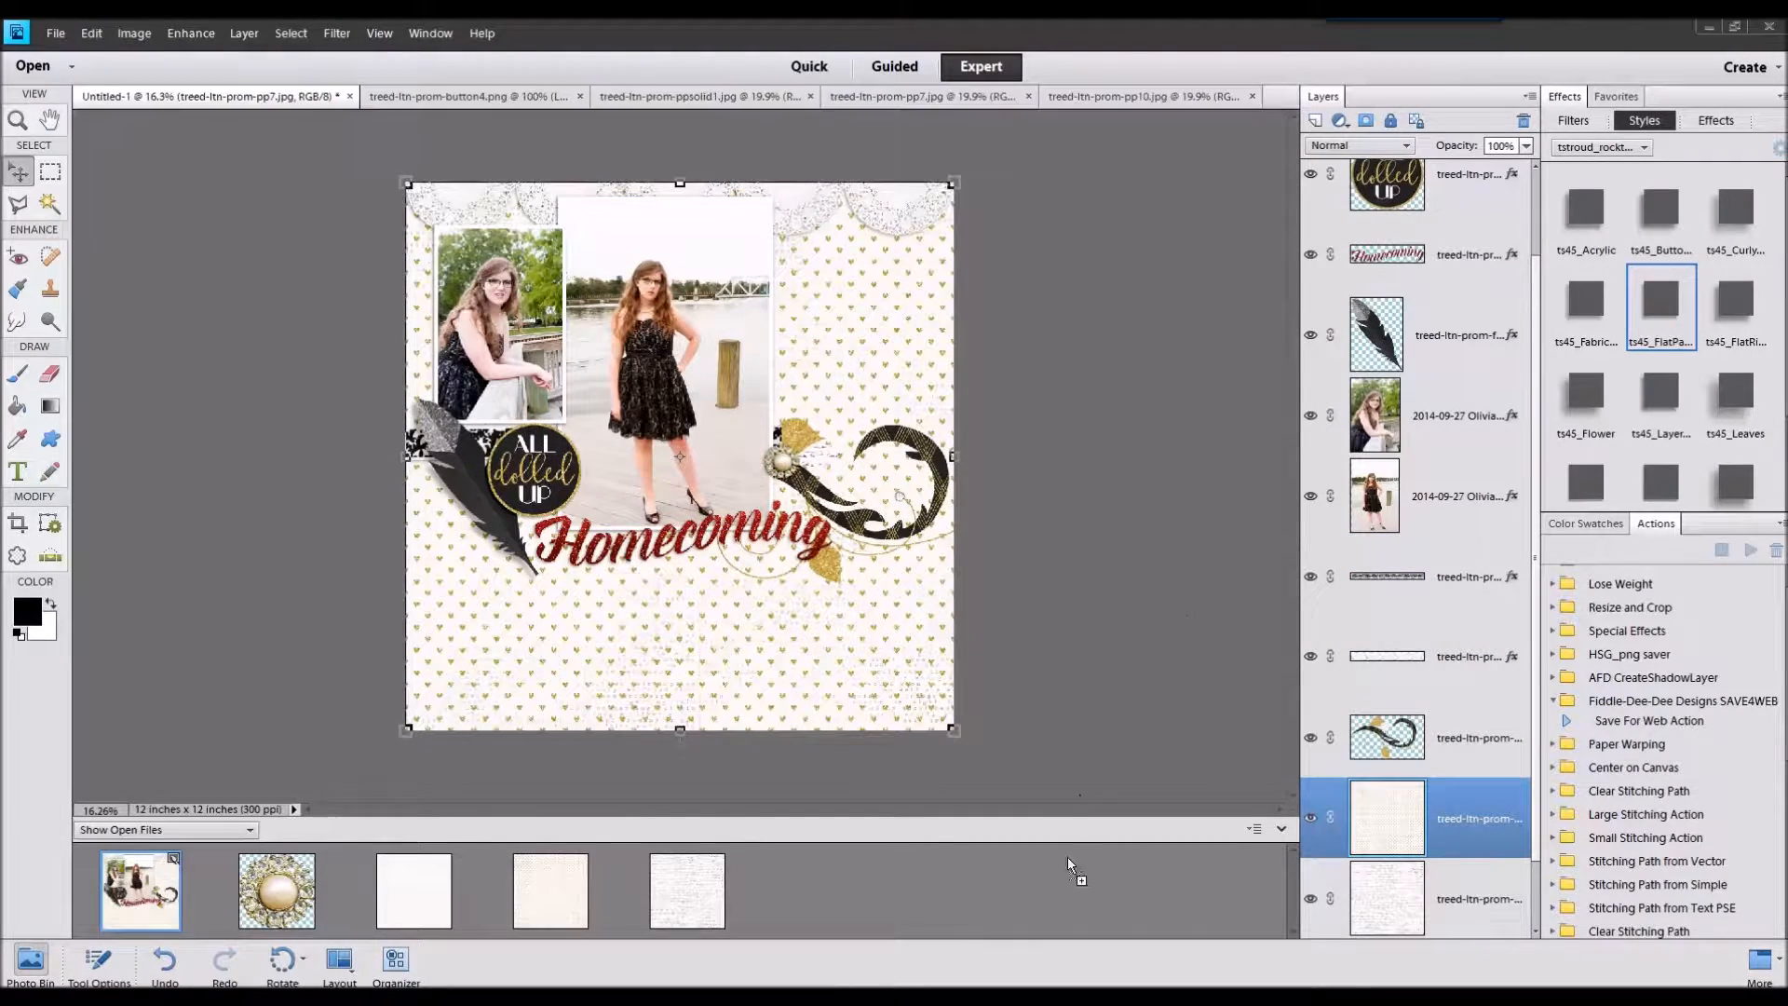
Step: Add the black damask paper treed-ltn-prom-pp4.jpg as a full-page layer directly beneath the solid white paper
double_click(156, 899)
scroll(1429, 765, "down", 2)
left_click(1457, 898)
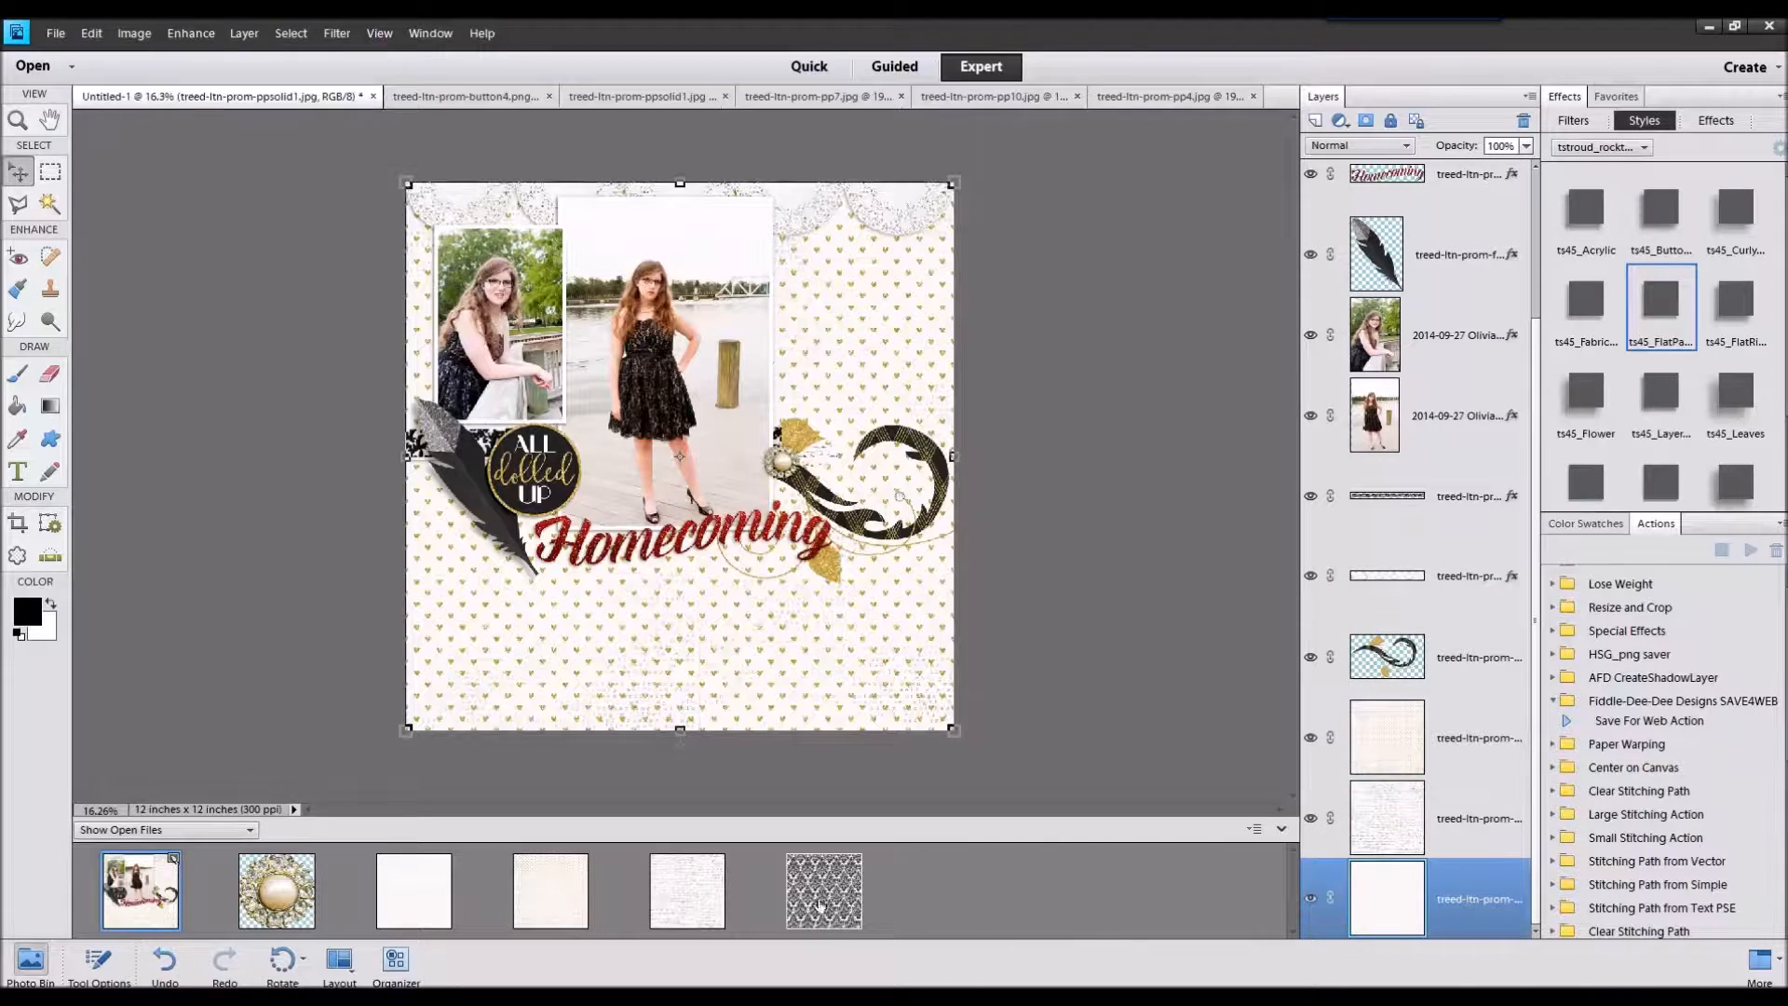
left_click_drag(818, 905, 712, 416)
left_click(1455, 807)
scroll(1455, 807, "down", 1)
left_click_drag(1458, 889, 1472, 773)
Step: Delete the pp10 and gold-heart pp7 paper layers together
left_click(1477, 716)
left_click(1482, 668, "shift")
right_click(1485, 668)
left_click(1525, 383)
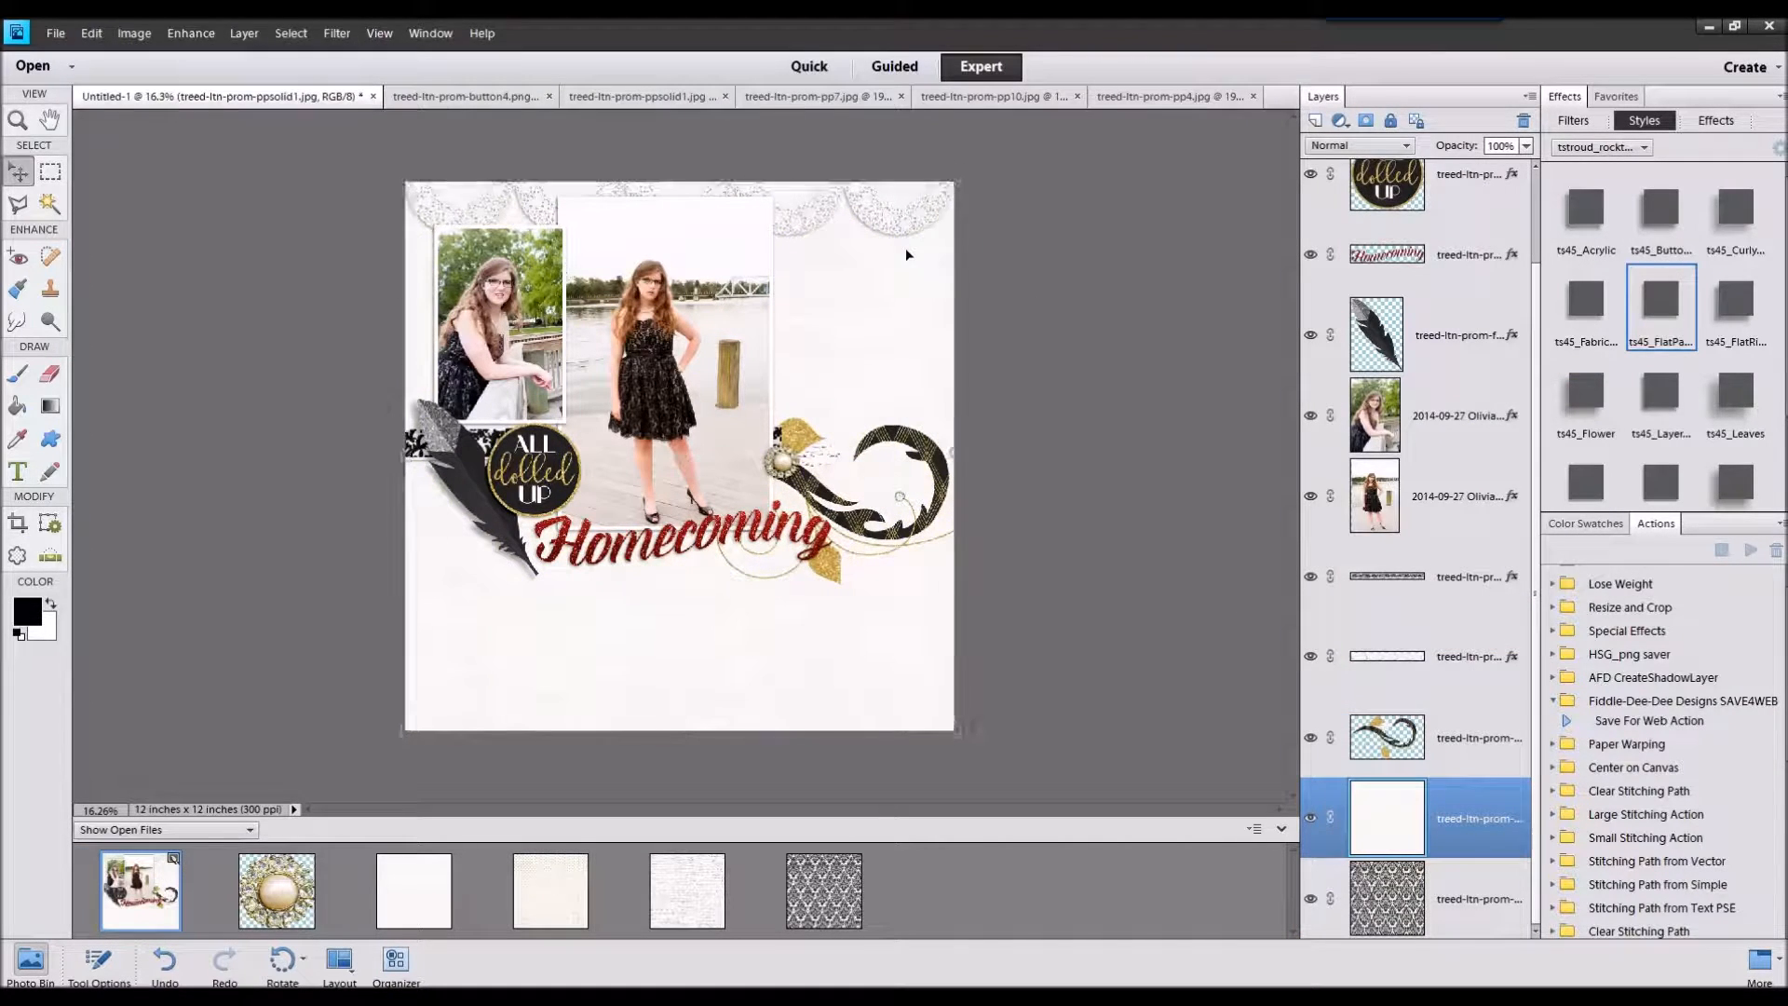
Step: Try scaling the solid white paper proportionally to 90% to expose a damask border
left_click(951, 183)
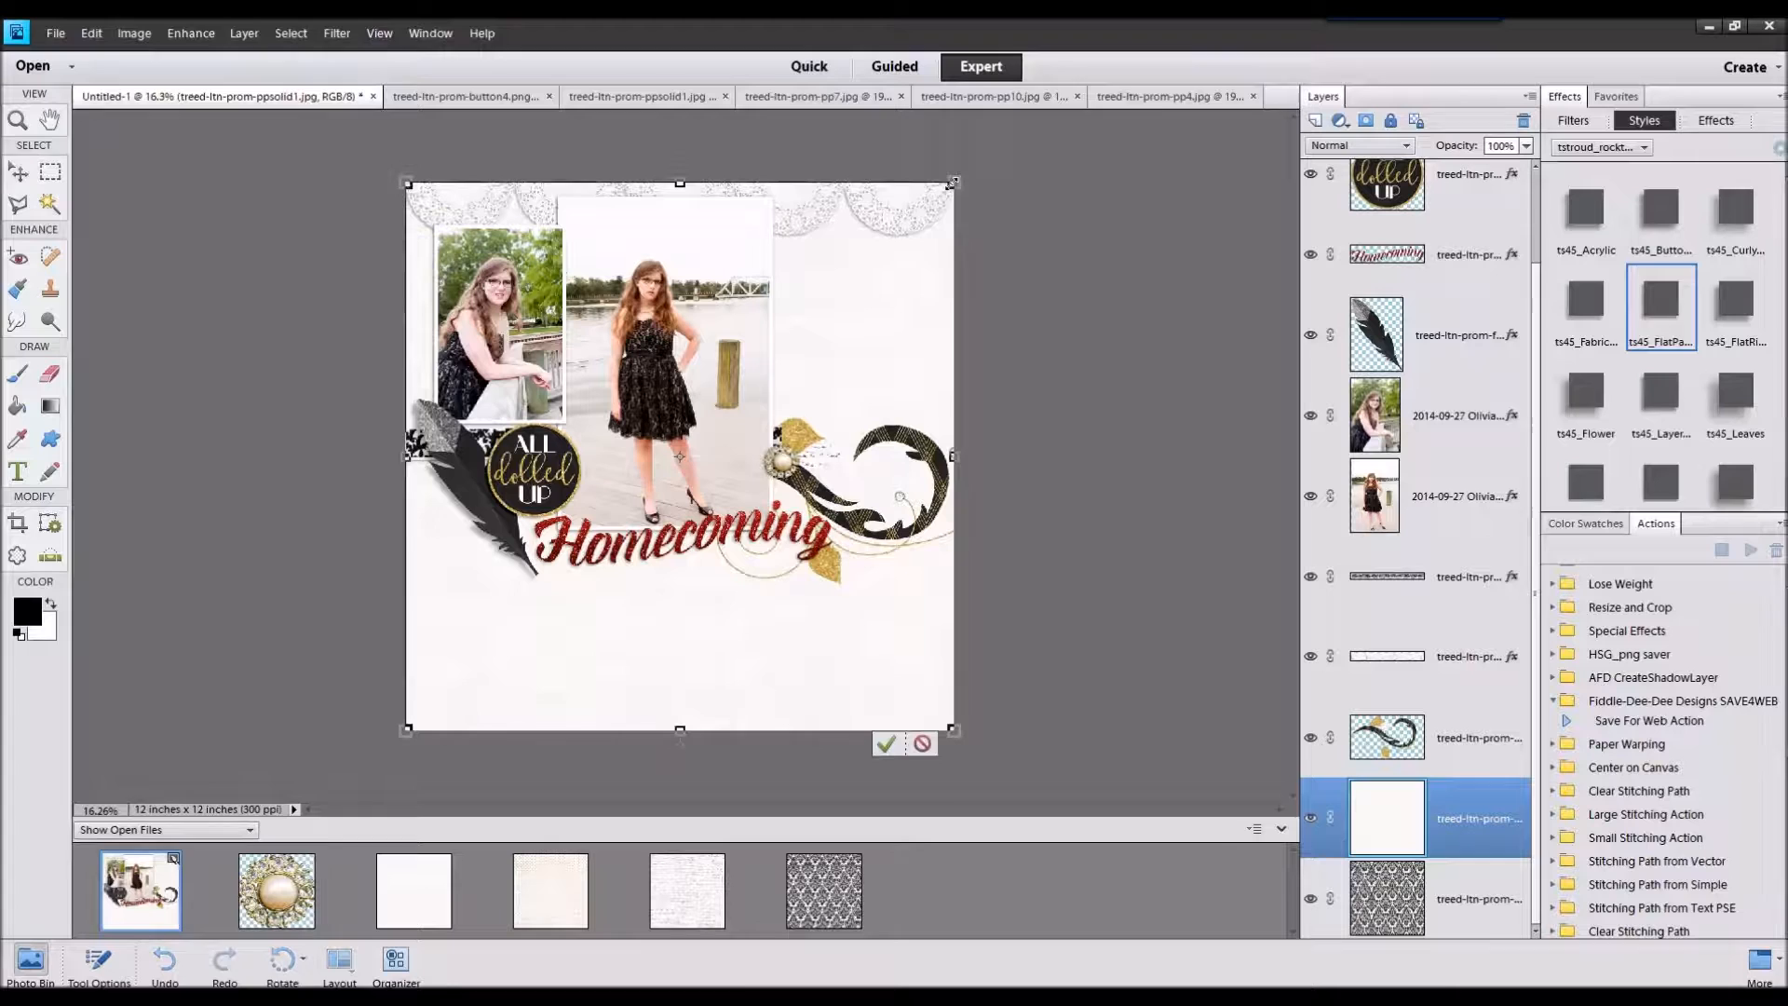
left_click(886, 744)
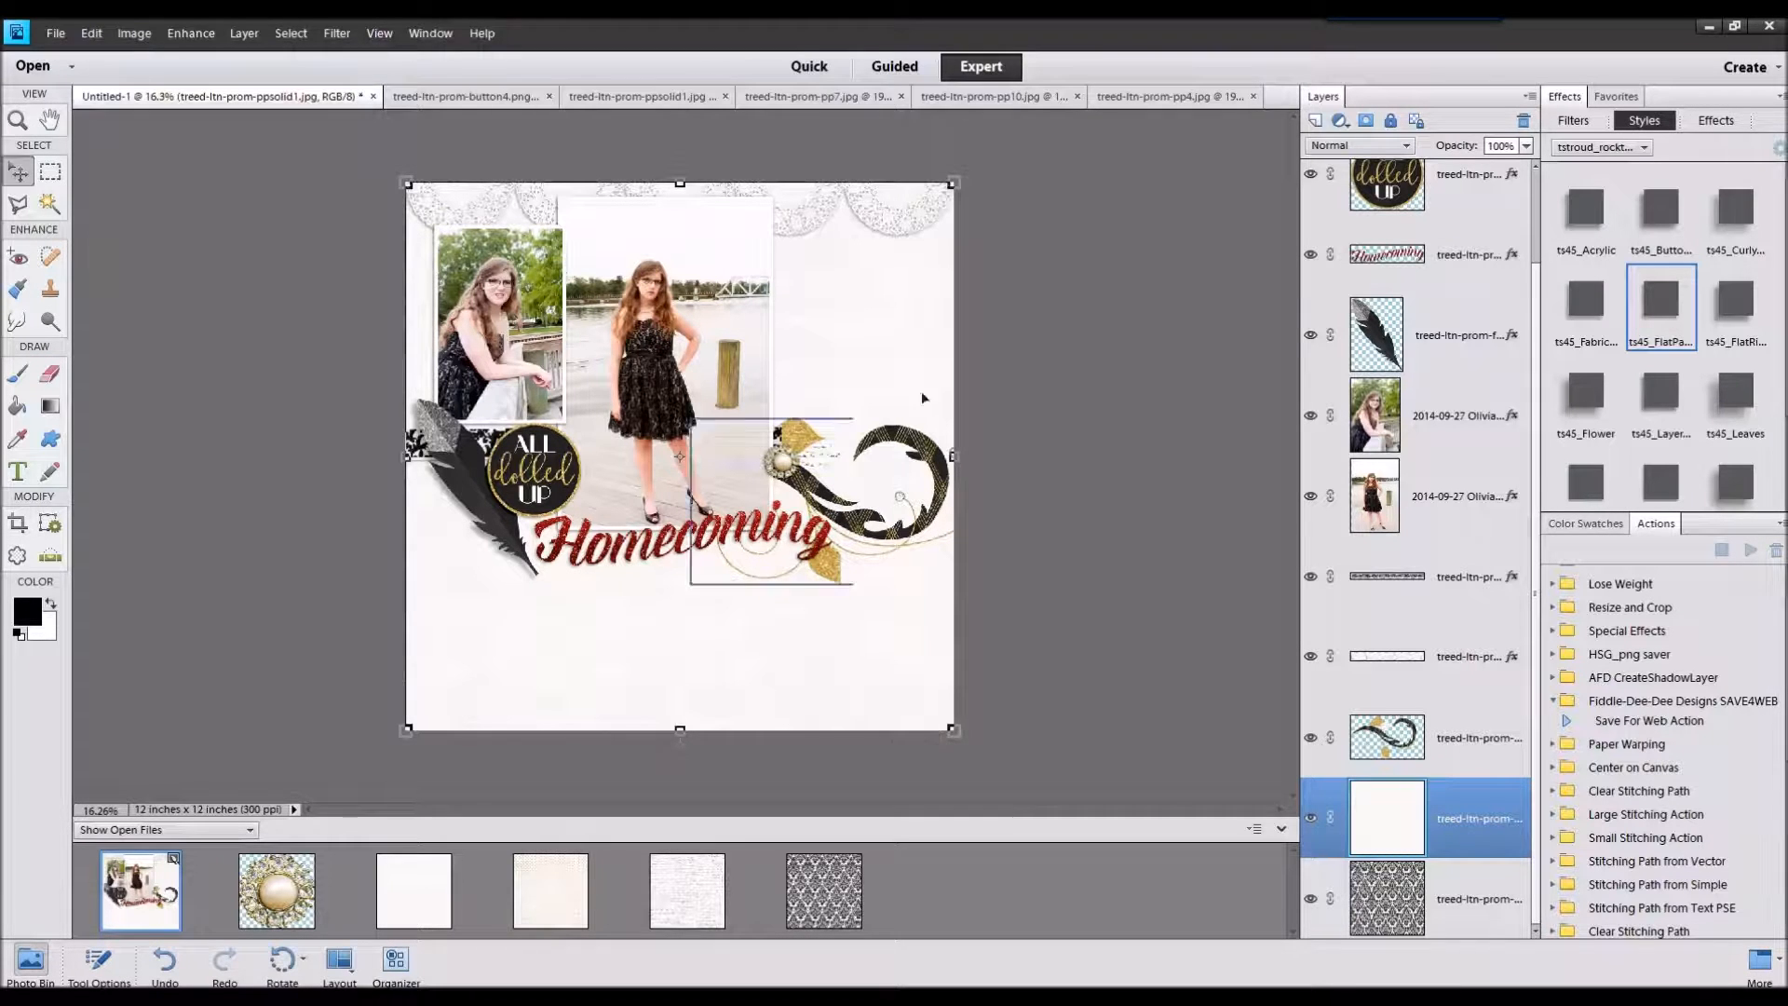
left_click(951, 182)
type("90")
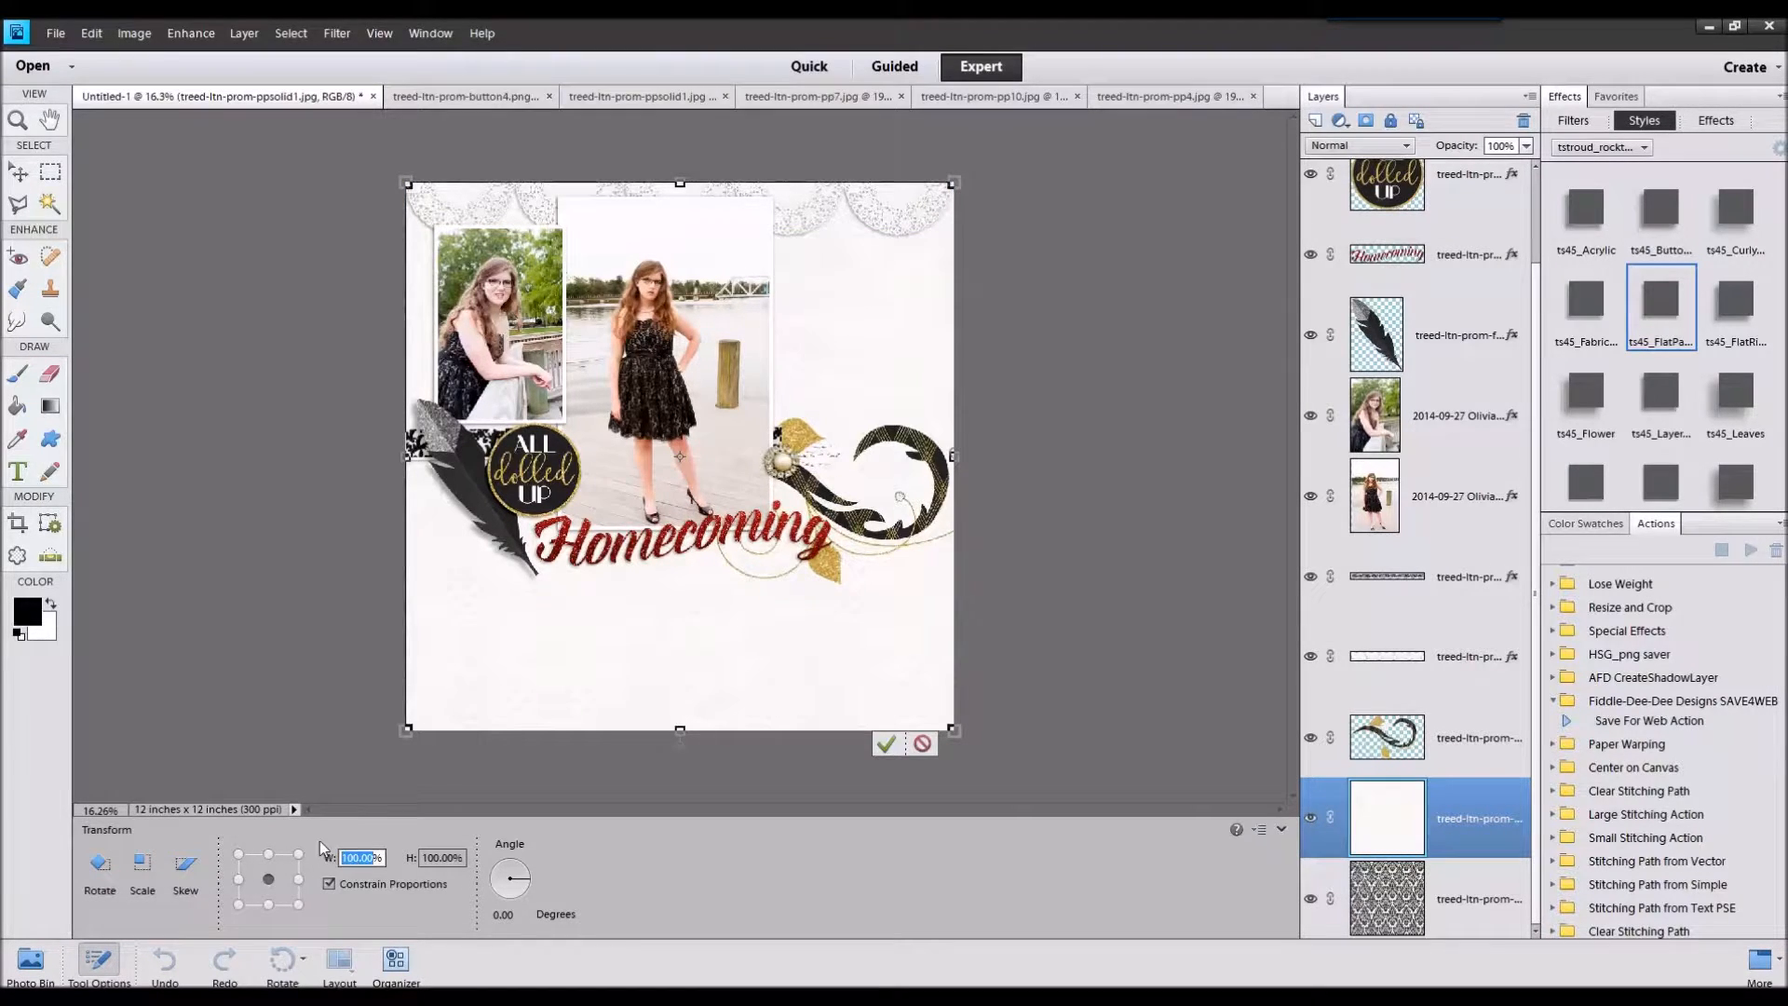
key("Return")
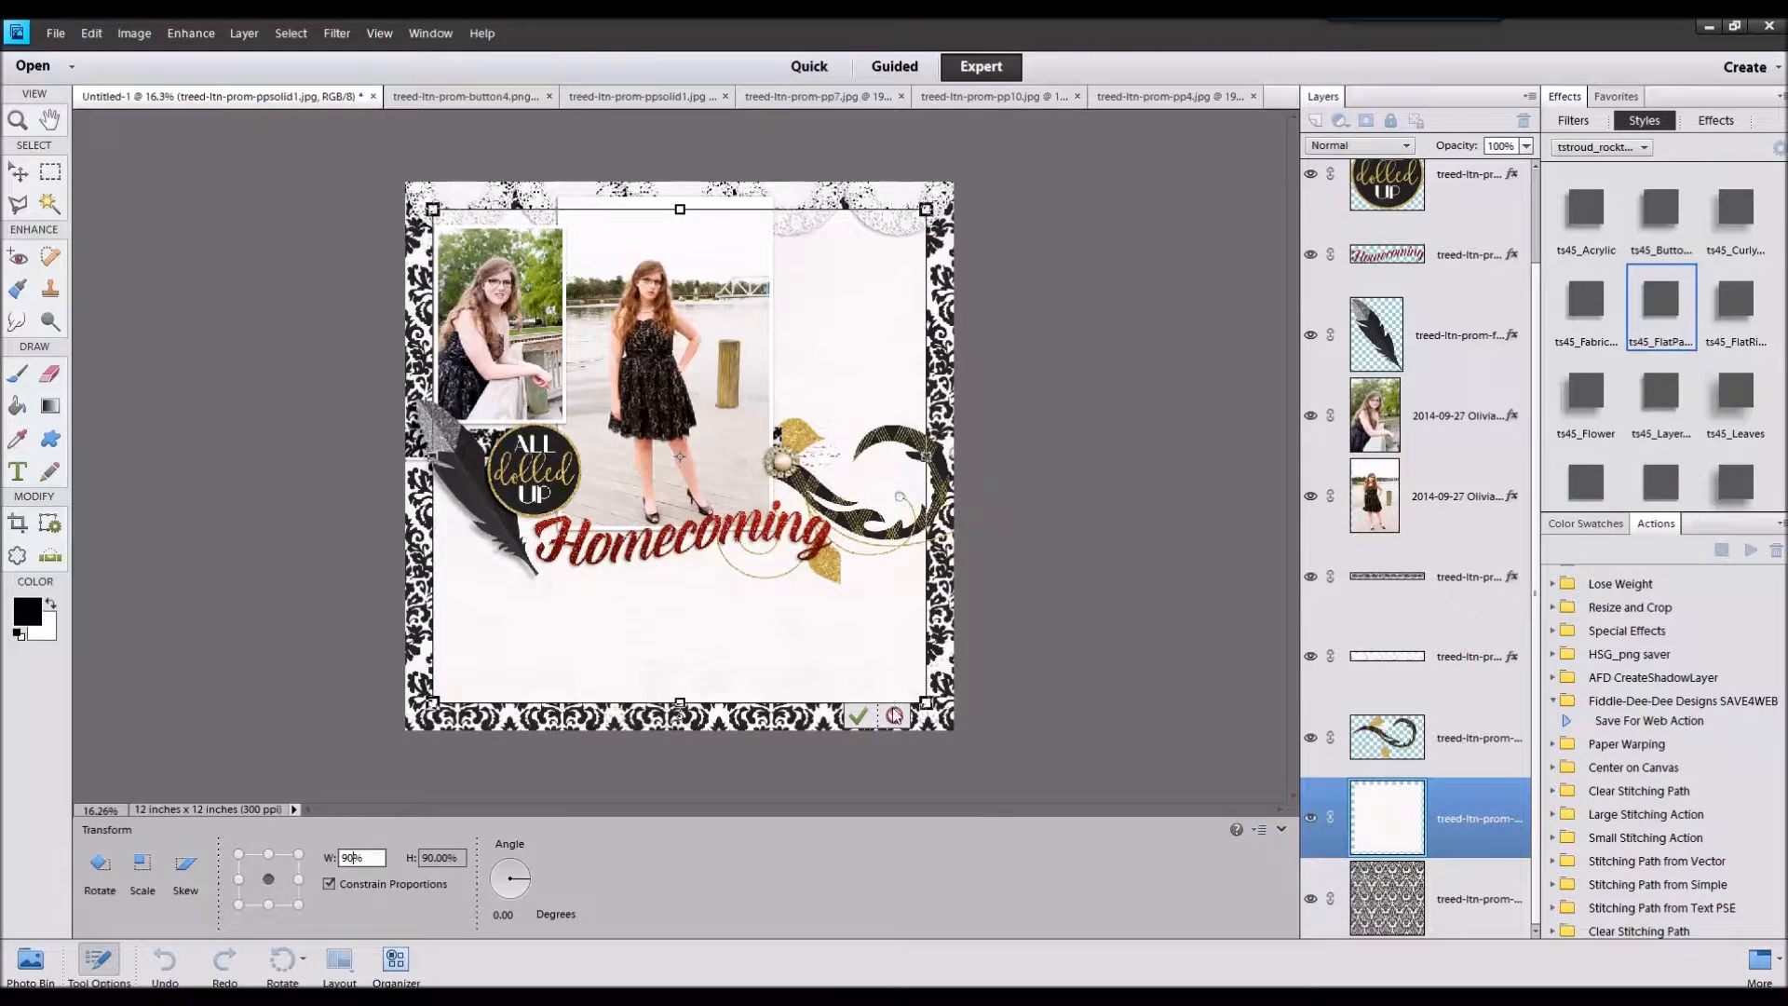
key("Escape")
Step: Reduce the solid white paper to a rectangular panel behind the photos with a flat paper shadow, discarding the full-page white layer
left_click(53, 175)
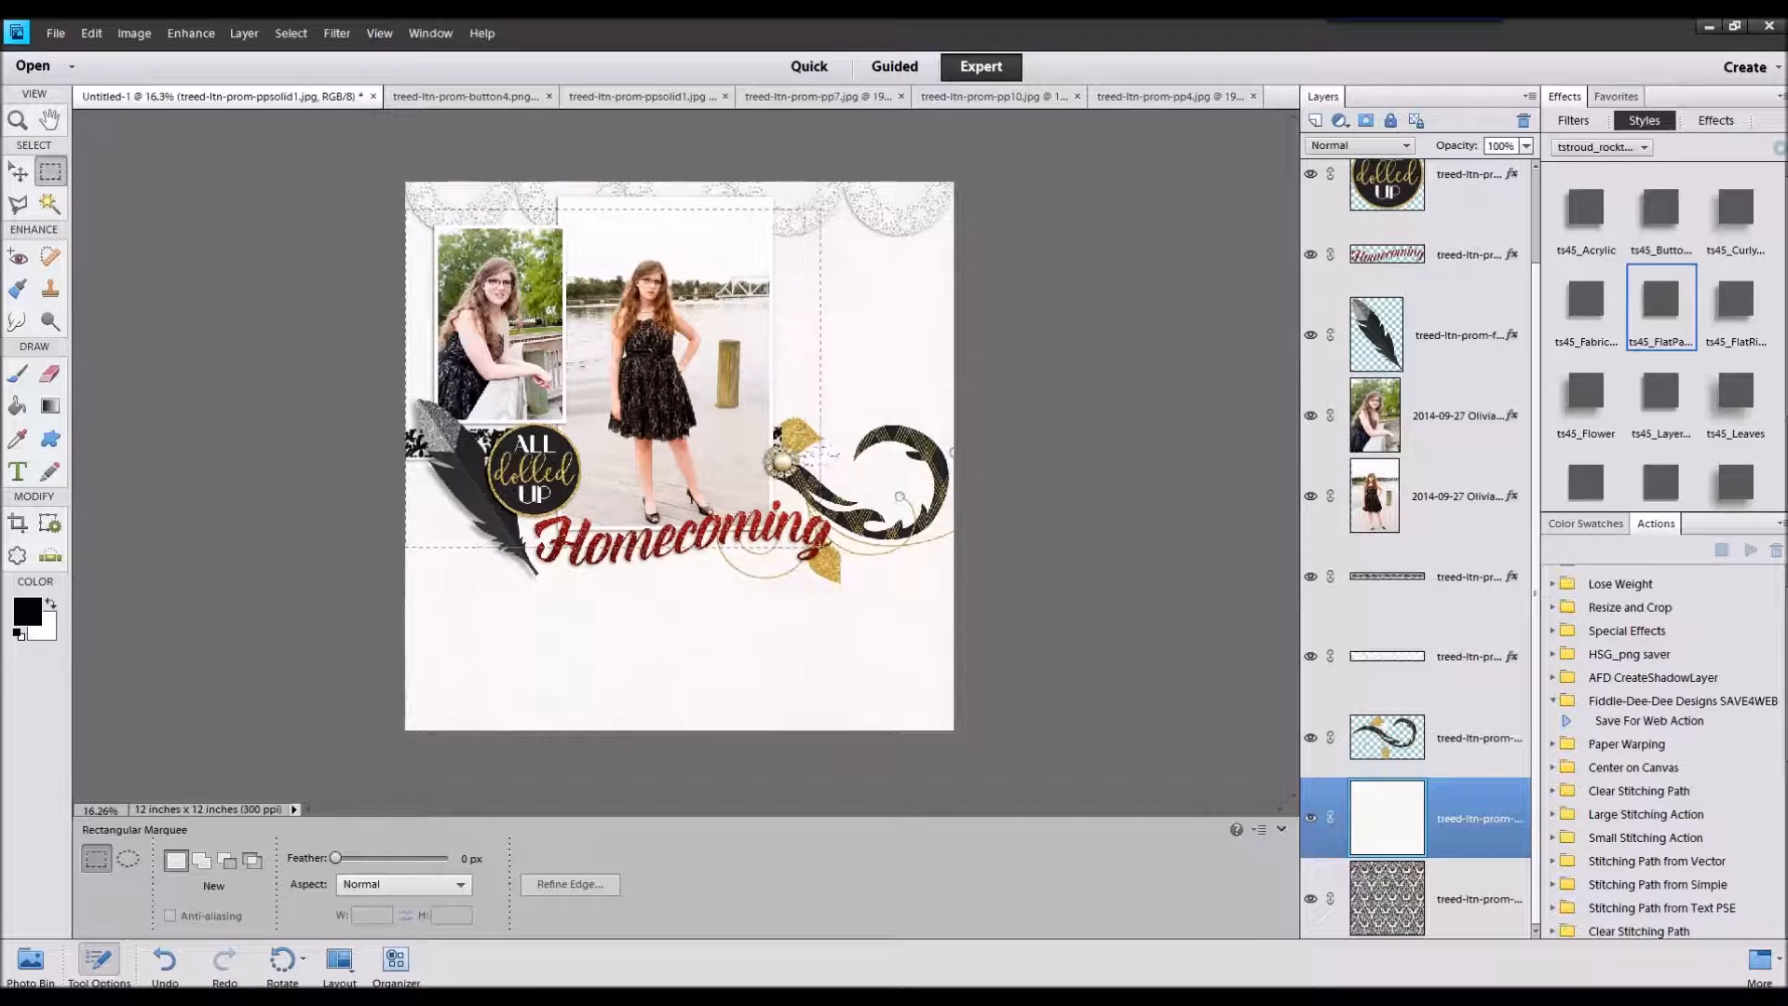
key("ctrl+j")
right_click(1434, 885)
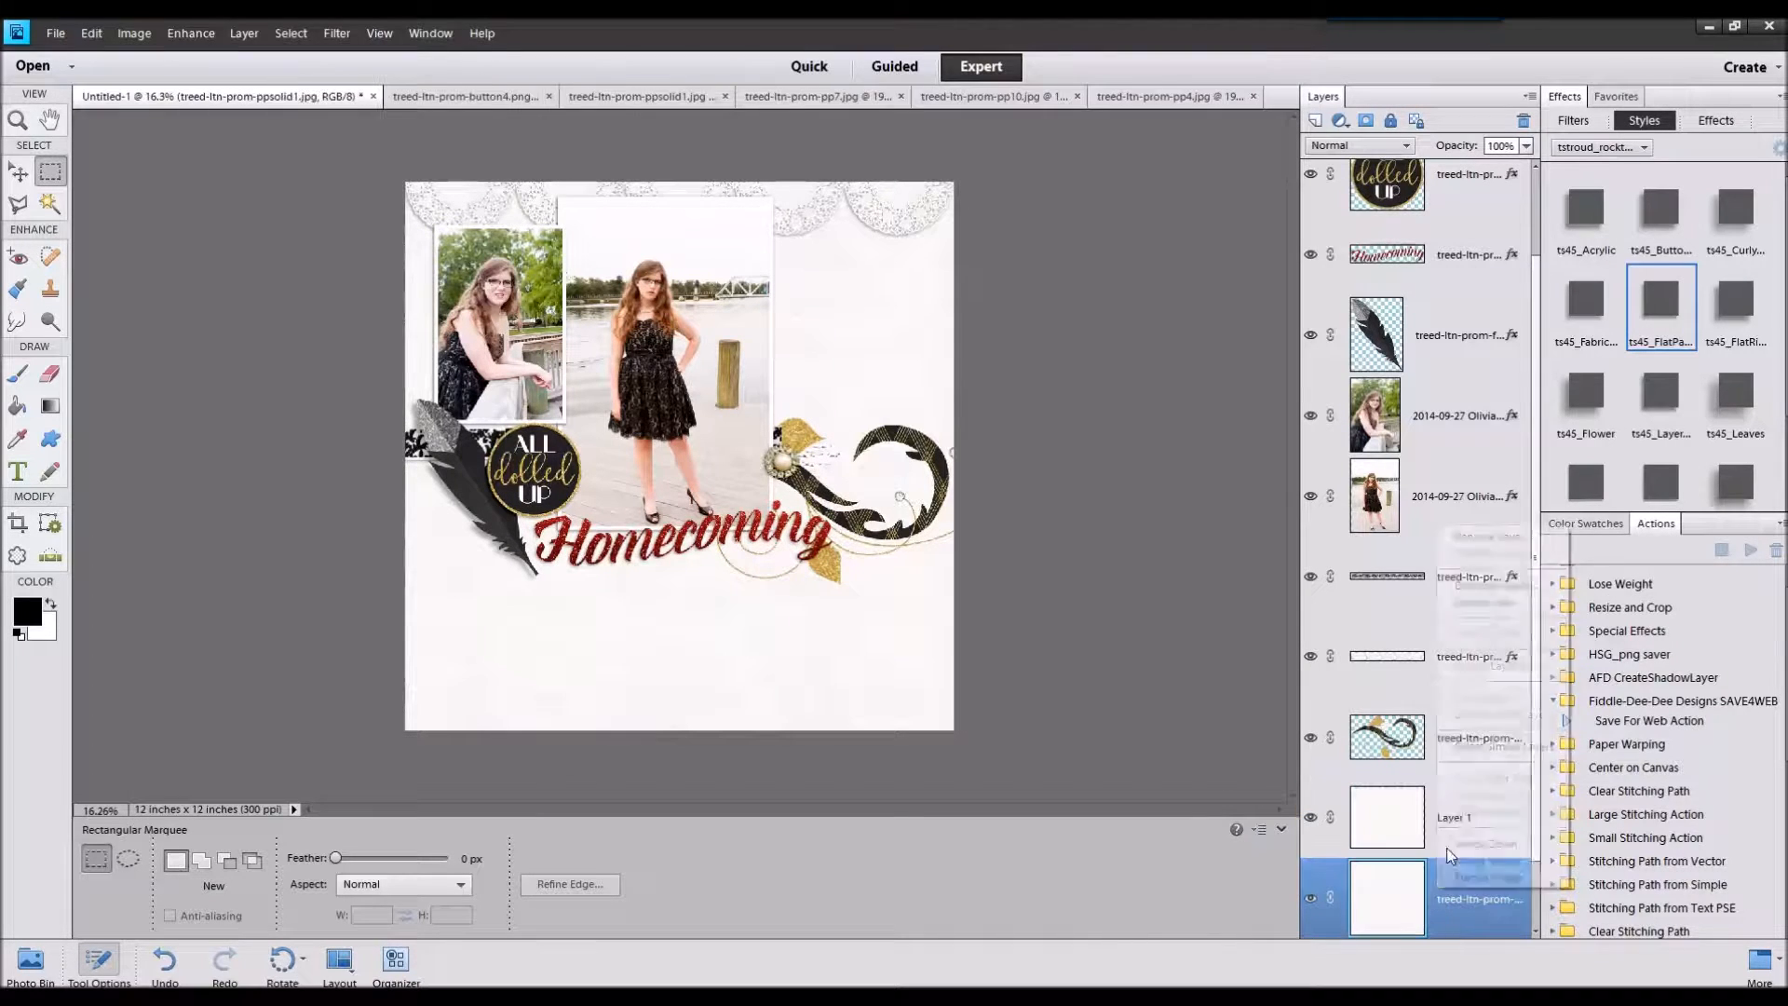
left_click(1499, 602)
left_click(1457, 829)
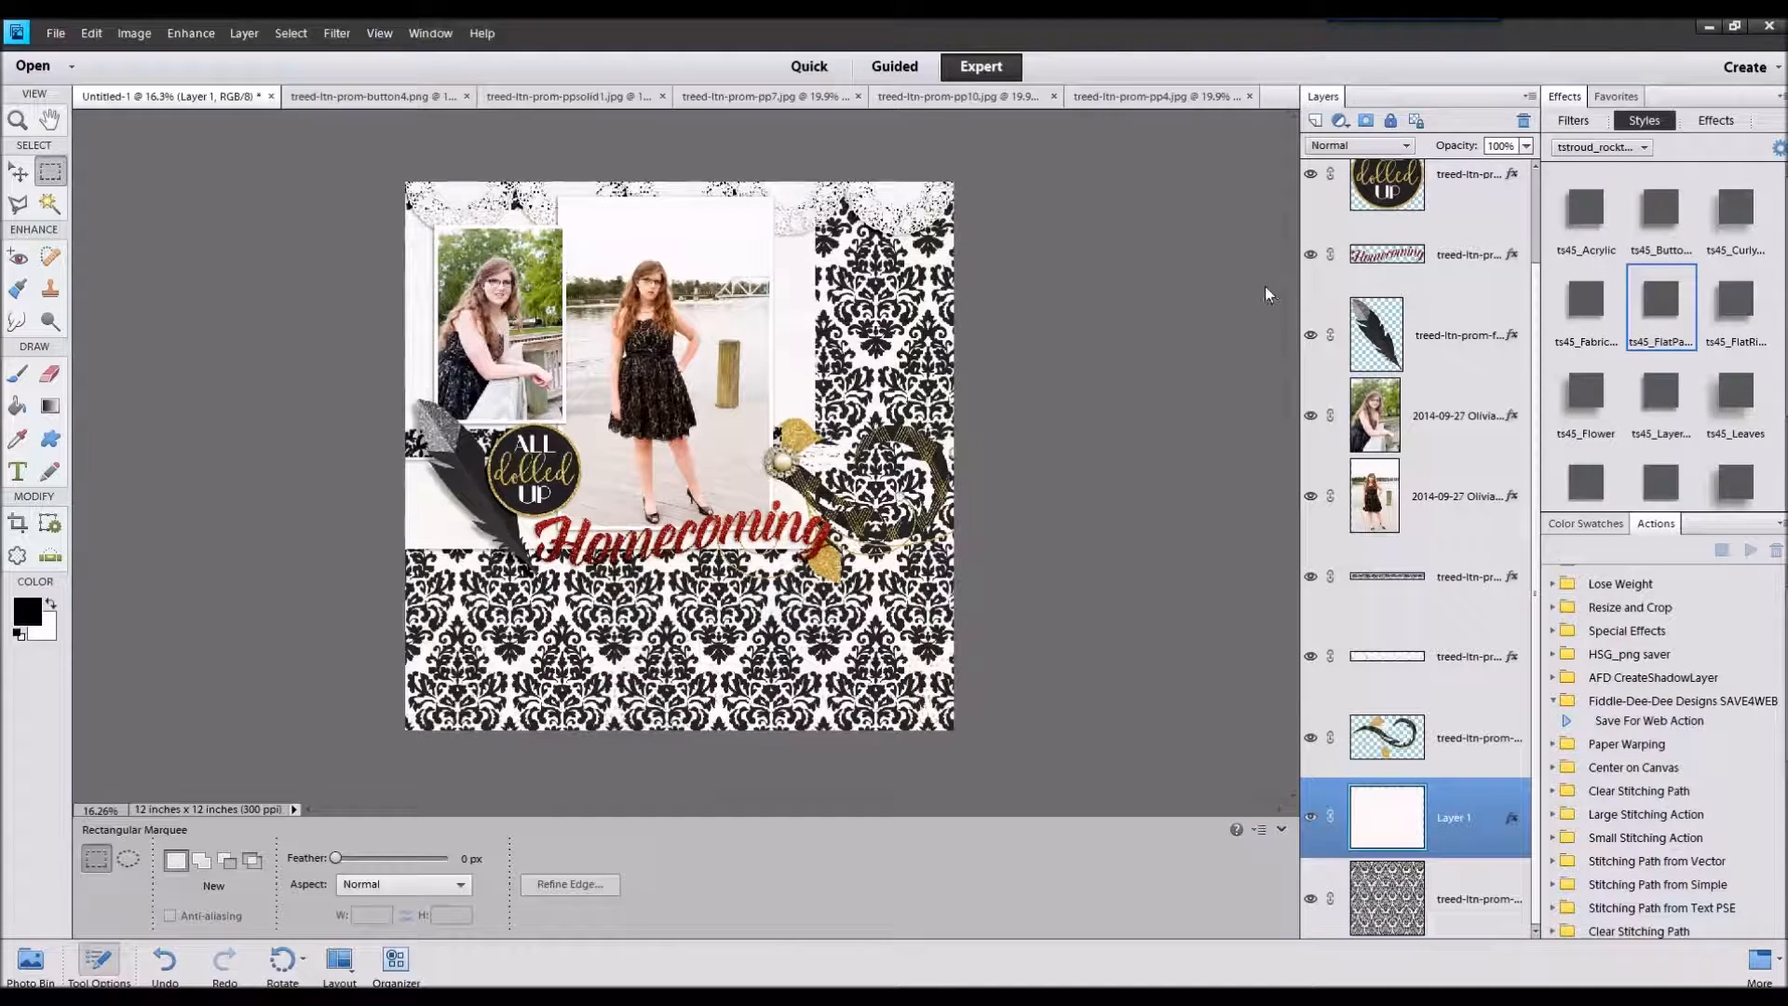
Step: Shift the white panel down slightly and place the lace doily border along the panel's lower edge
left_click(18, 172)
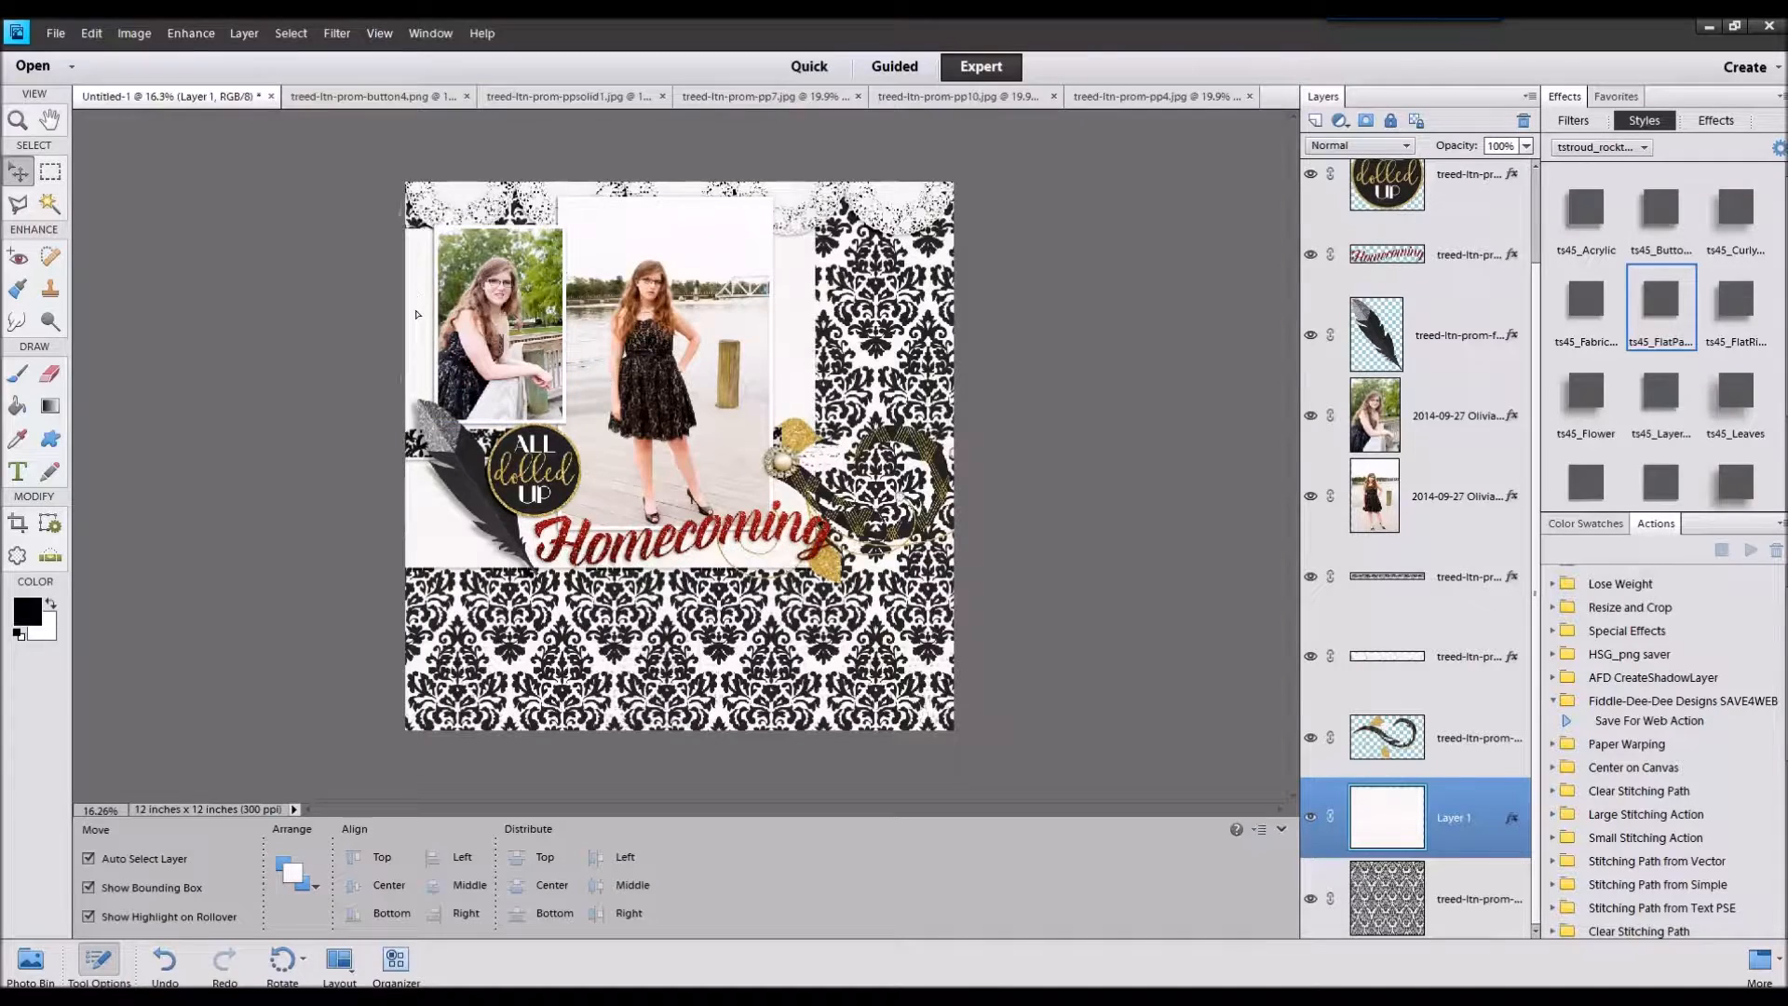
left_click_drag(871, 205, 749, 591)
left_click(1480, 801)
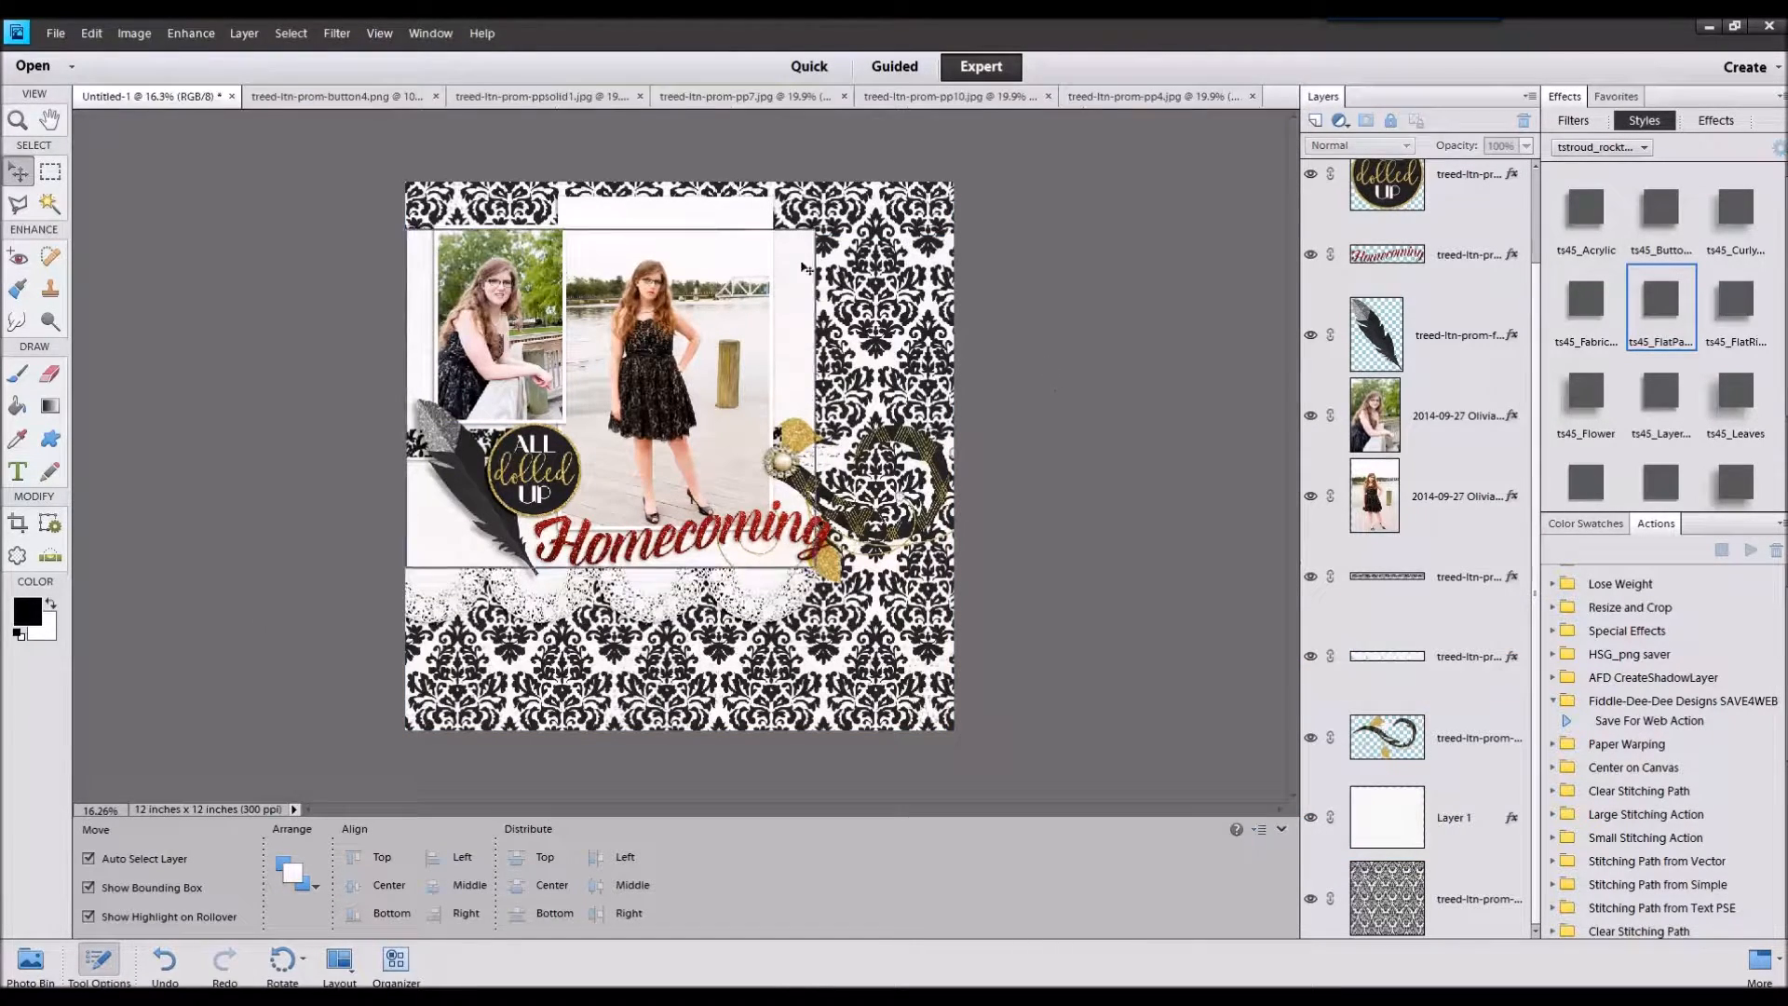
Step: Move the swirl embellishment to the page's lower-left edge, behind the feather
left_click(1480, 741)
left_click(1480, 678)
left_click(1141, 545)
left_click_drag(834, 570, 565, 569)
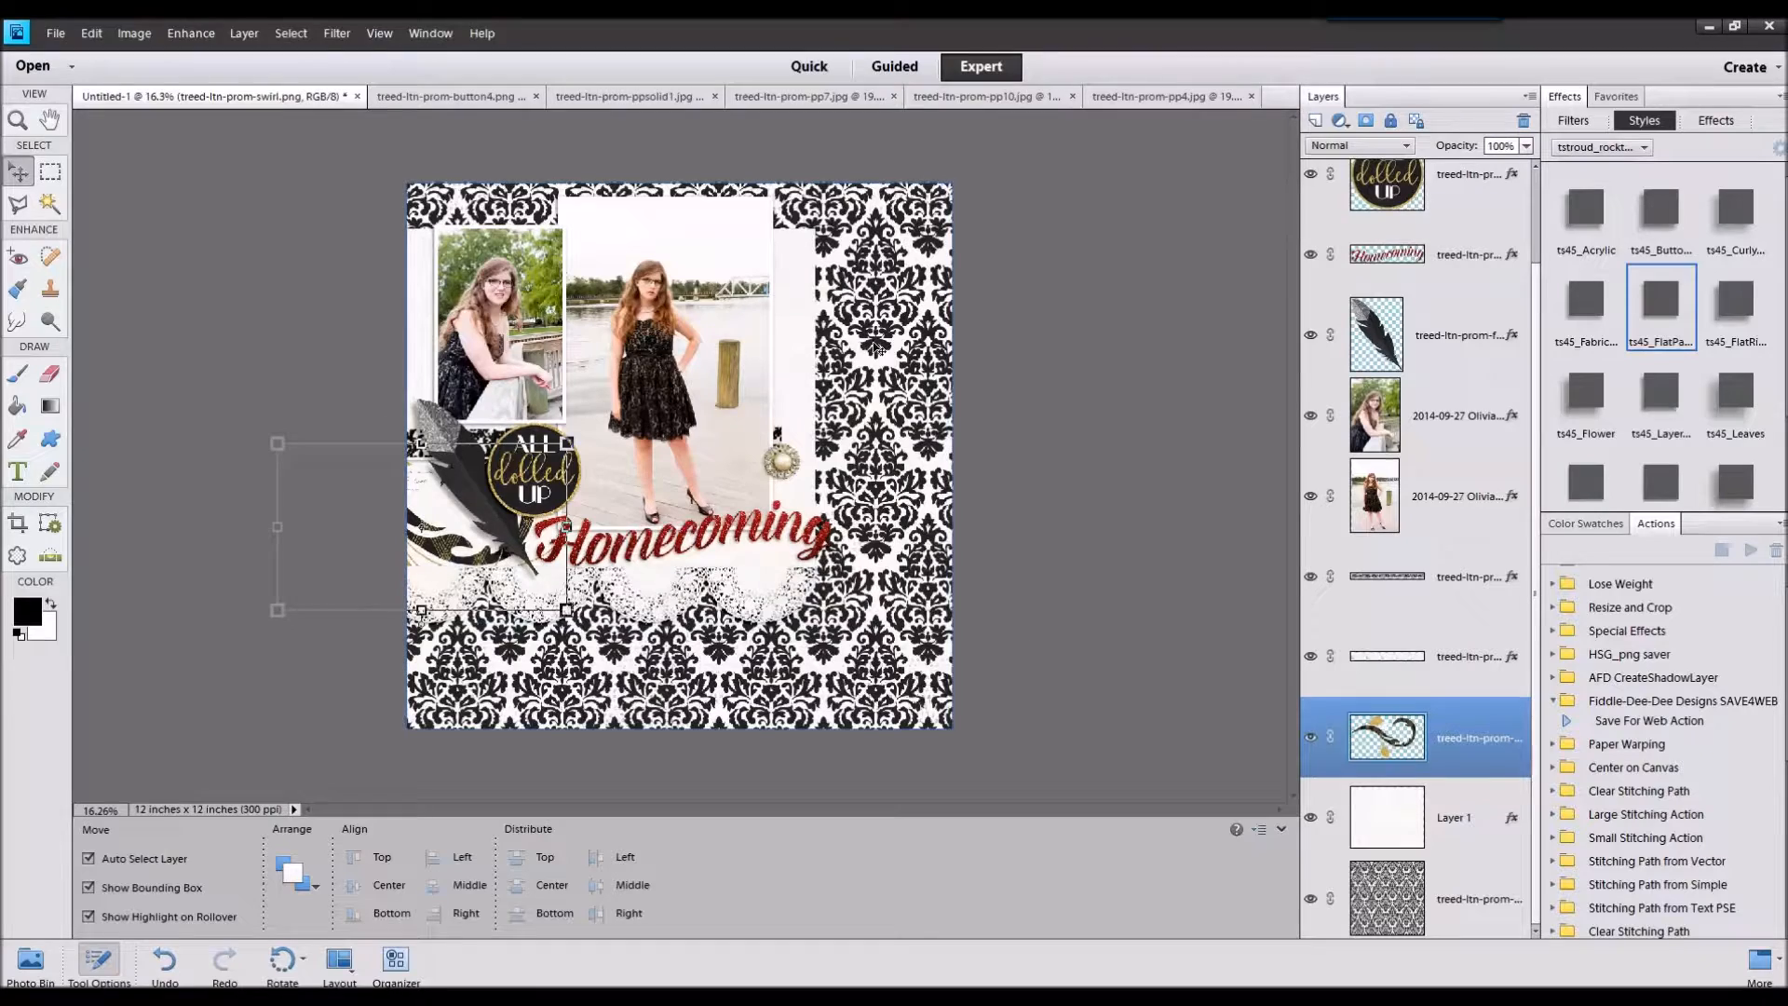
Step: Add the black, gold and pink striped paper treed-ltn-prom-pp8.jpg as a full-page layer directly above the damask paper
left_click(878, 347)
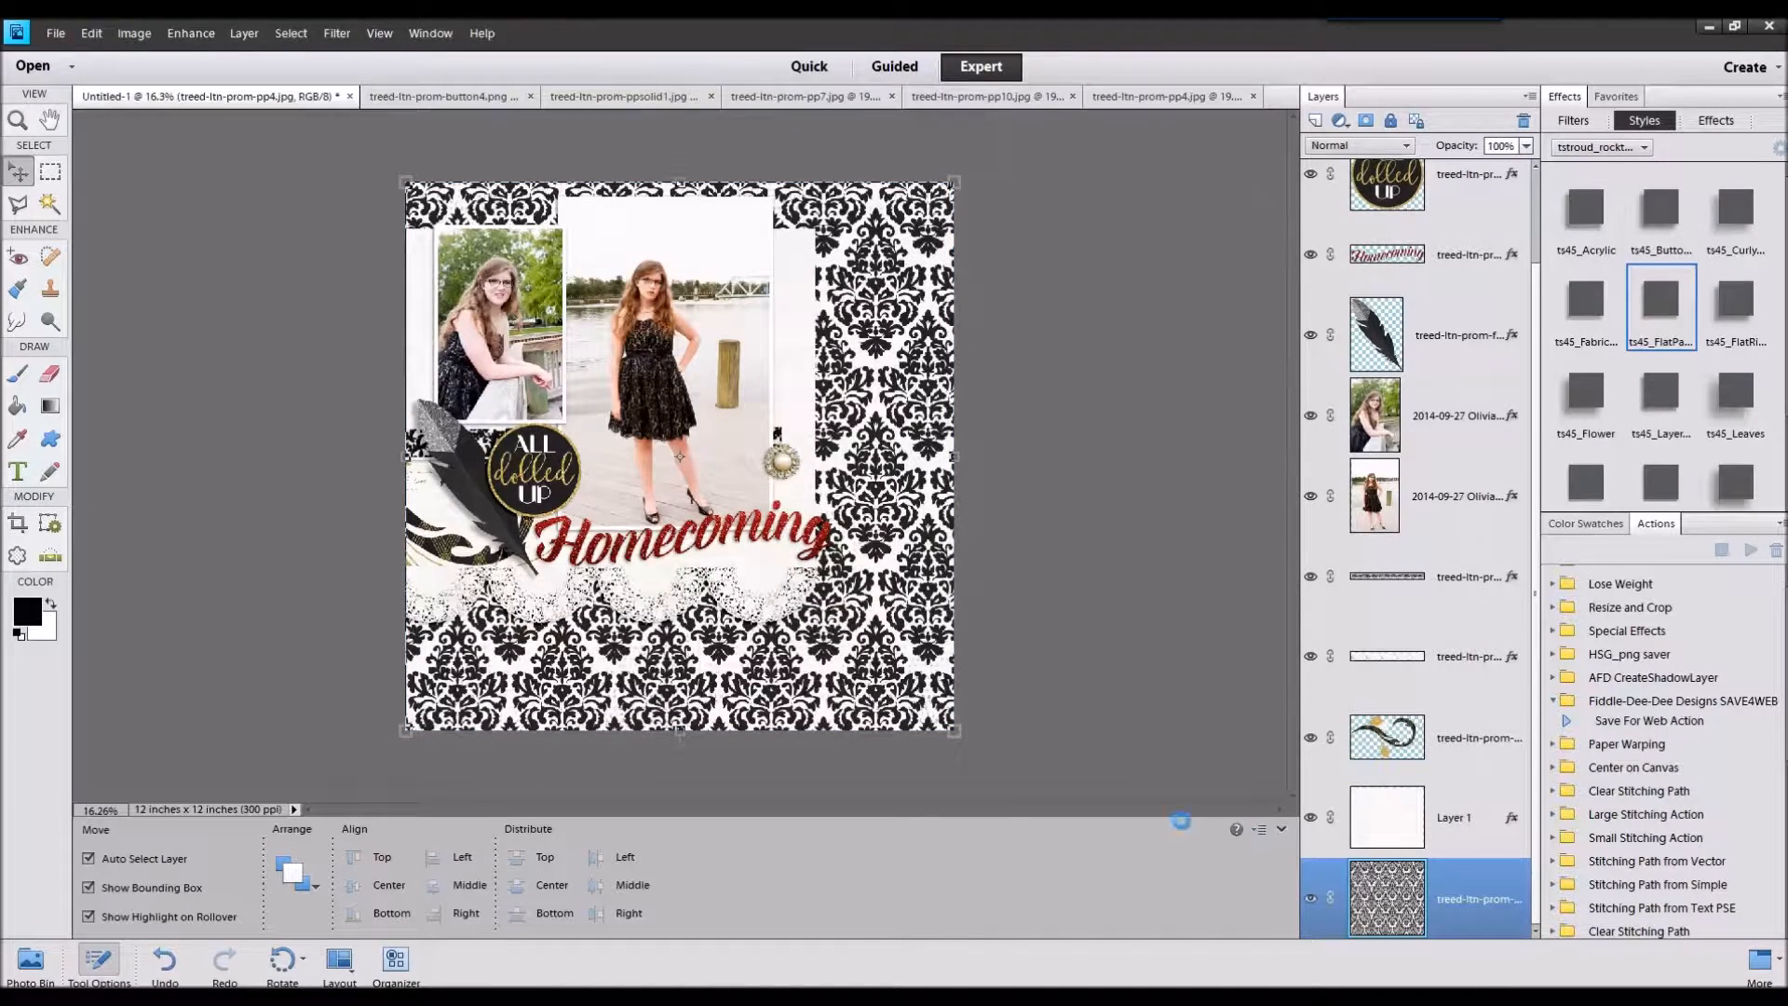
left_click(30, 961)
left_click(138, 915)
left_click_drag(960, 890, 784, 373)
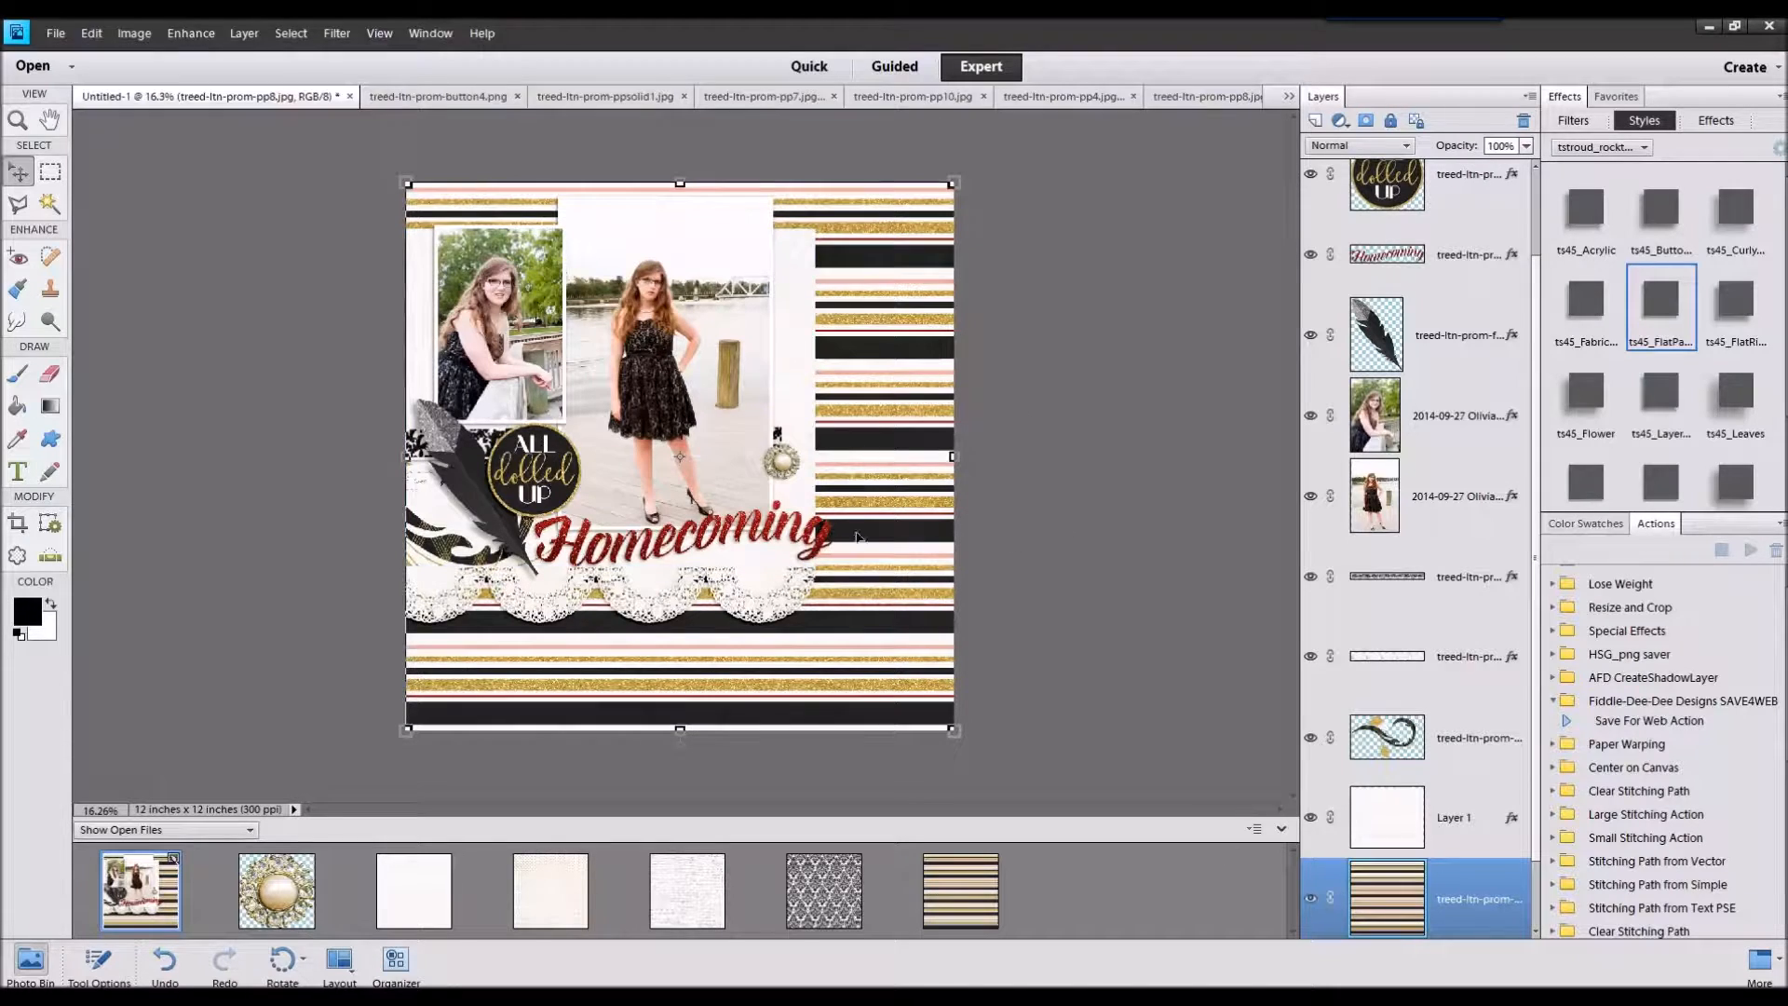
Step: Recolor the Homecoming title to black
left_click(816, 533)
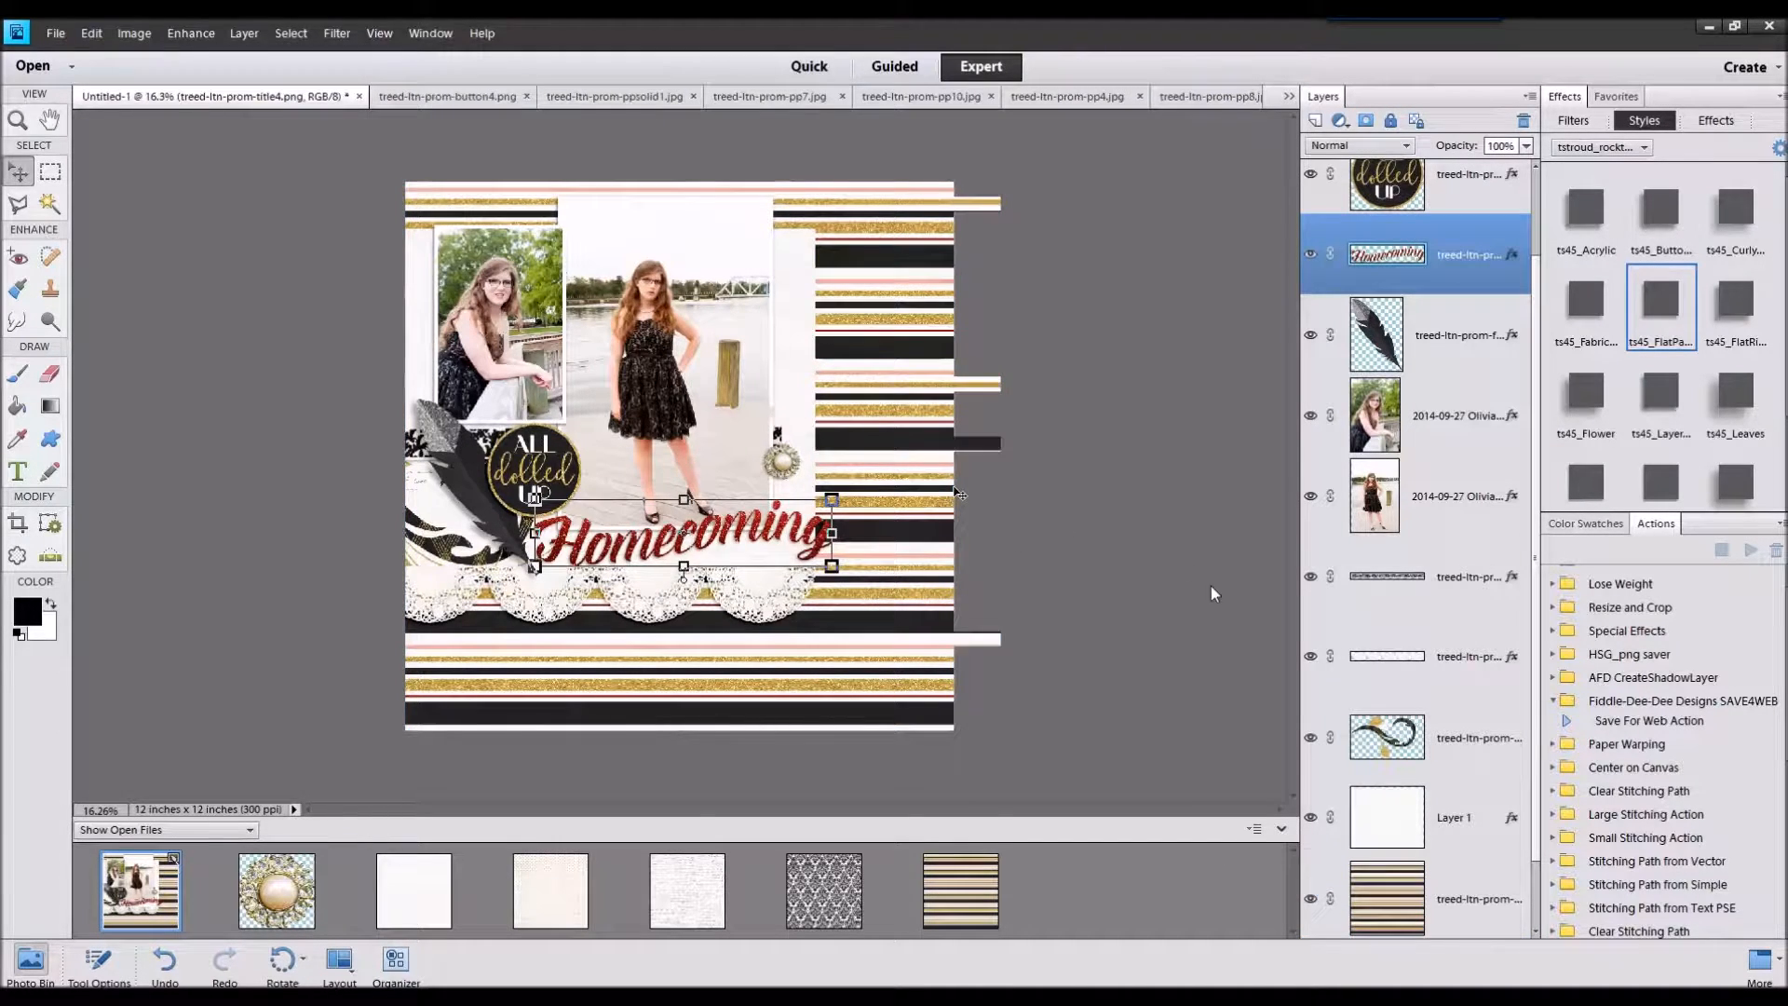
scroll(1188, 565, "up", 1)
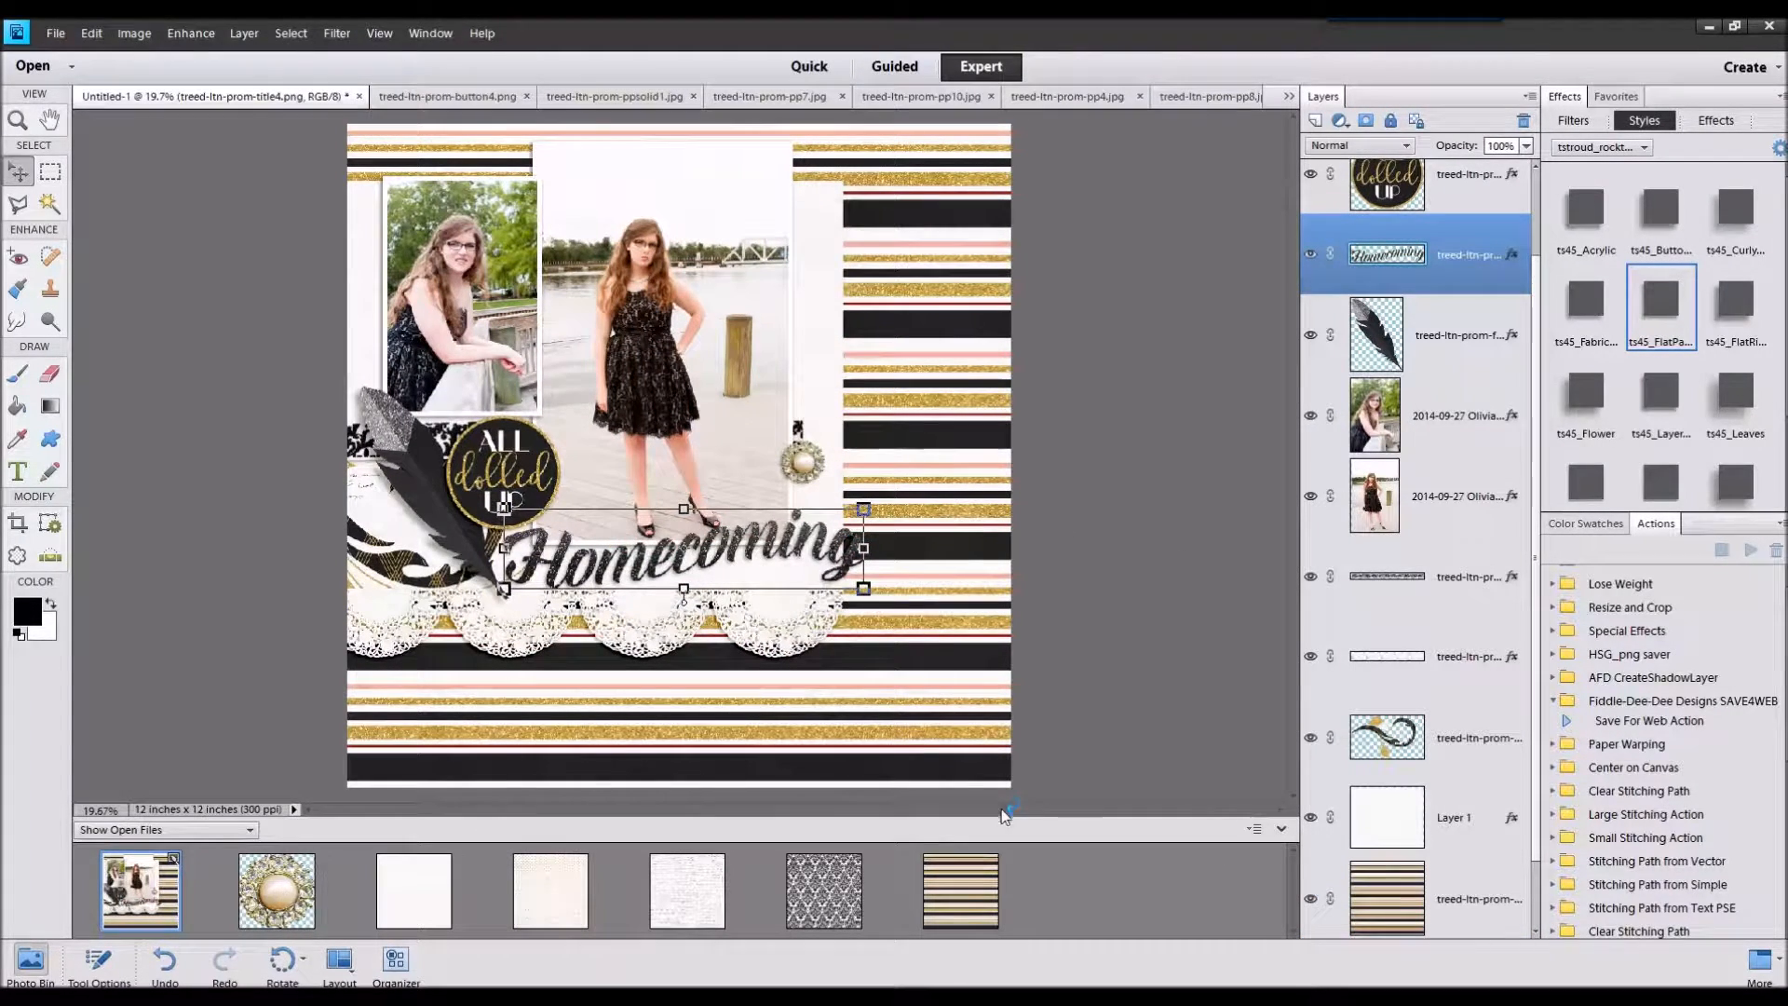
left_click(808, 626)
Step: Try removing the white panel from behind the photos, and undo the deletion
left_click(826, 339)
right_click(1471, 808)
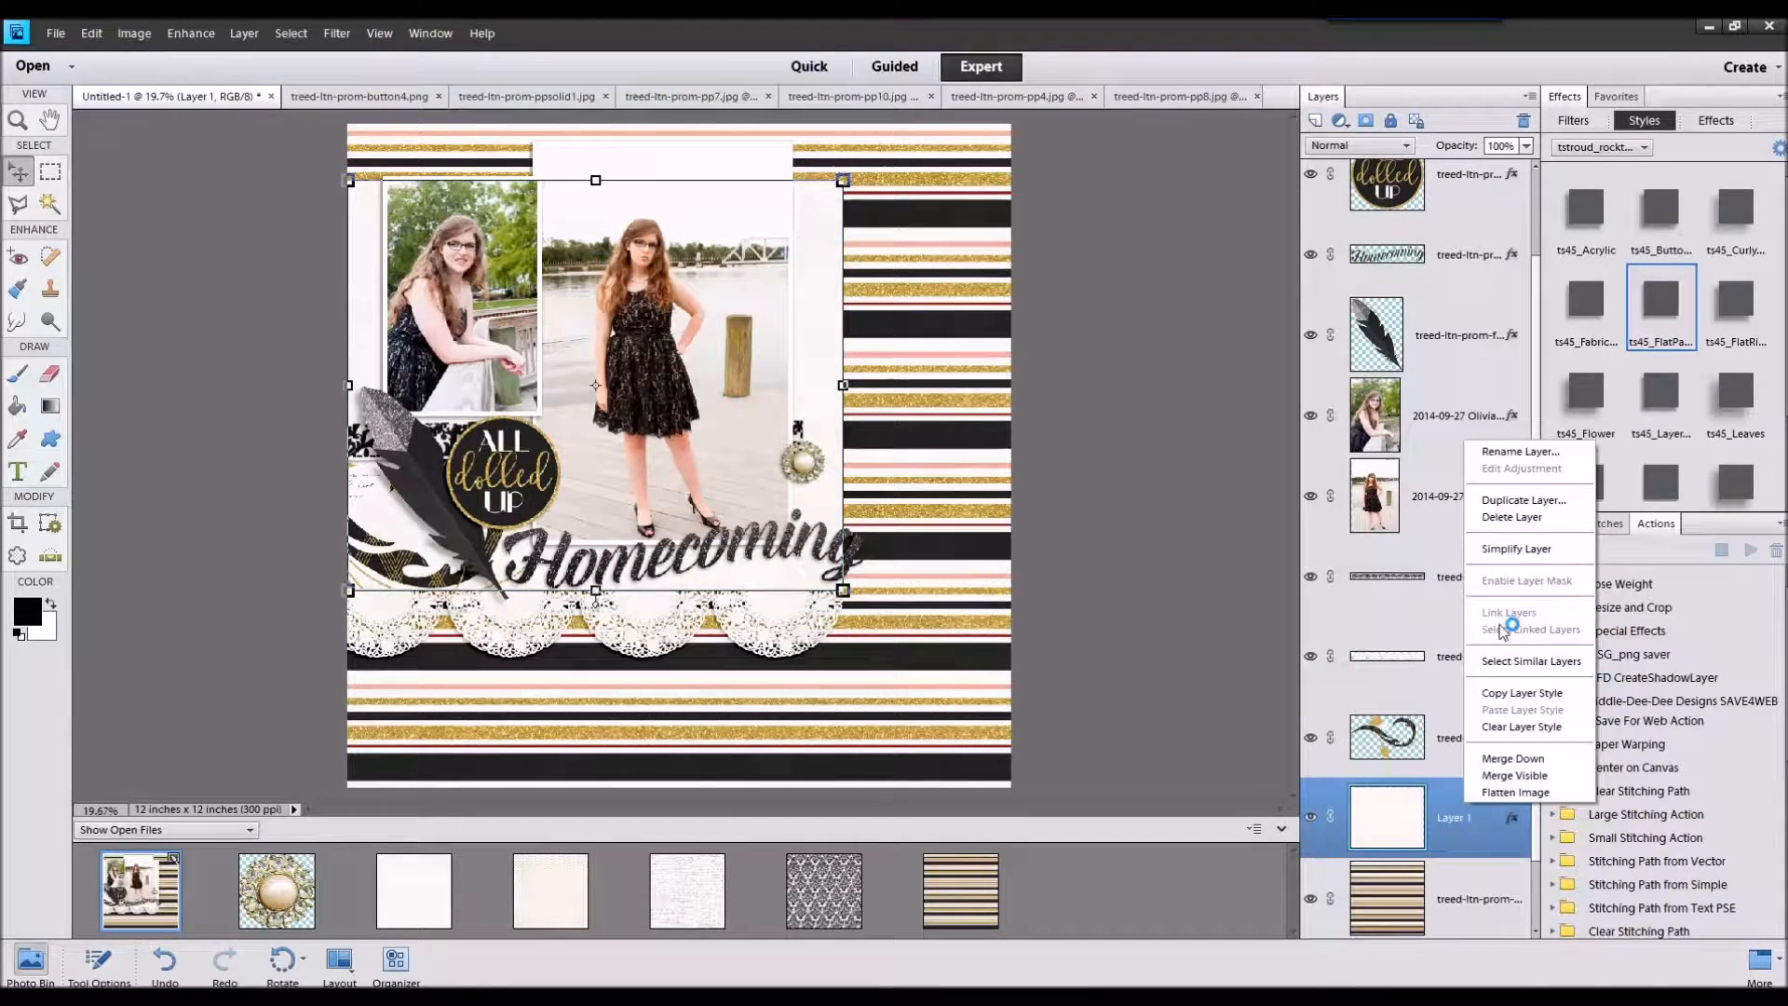
left_click(1513, 528)
scroll(1191, 501, "down", 1)
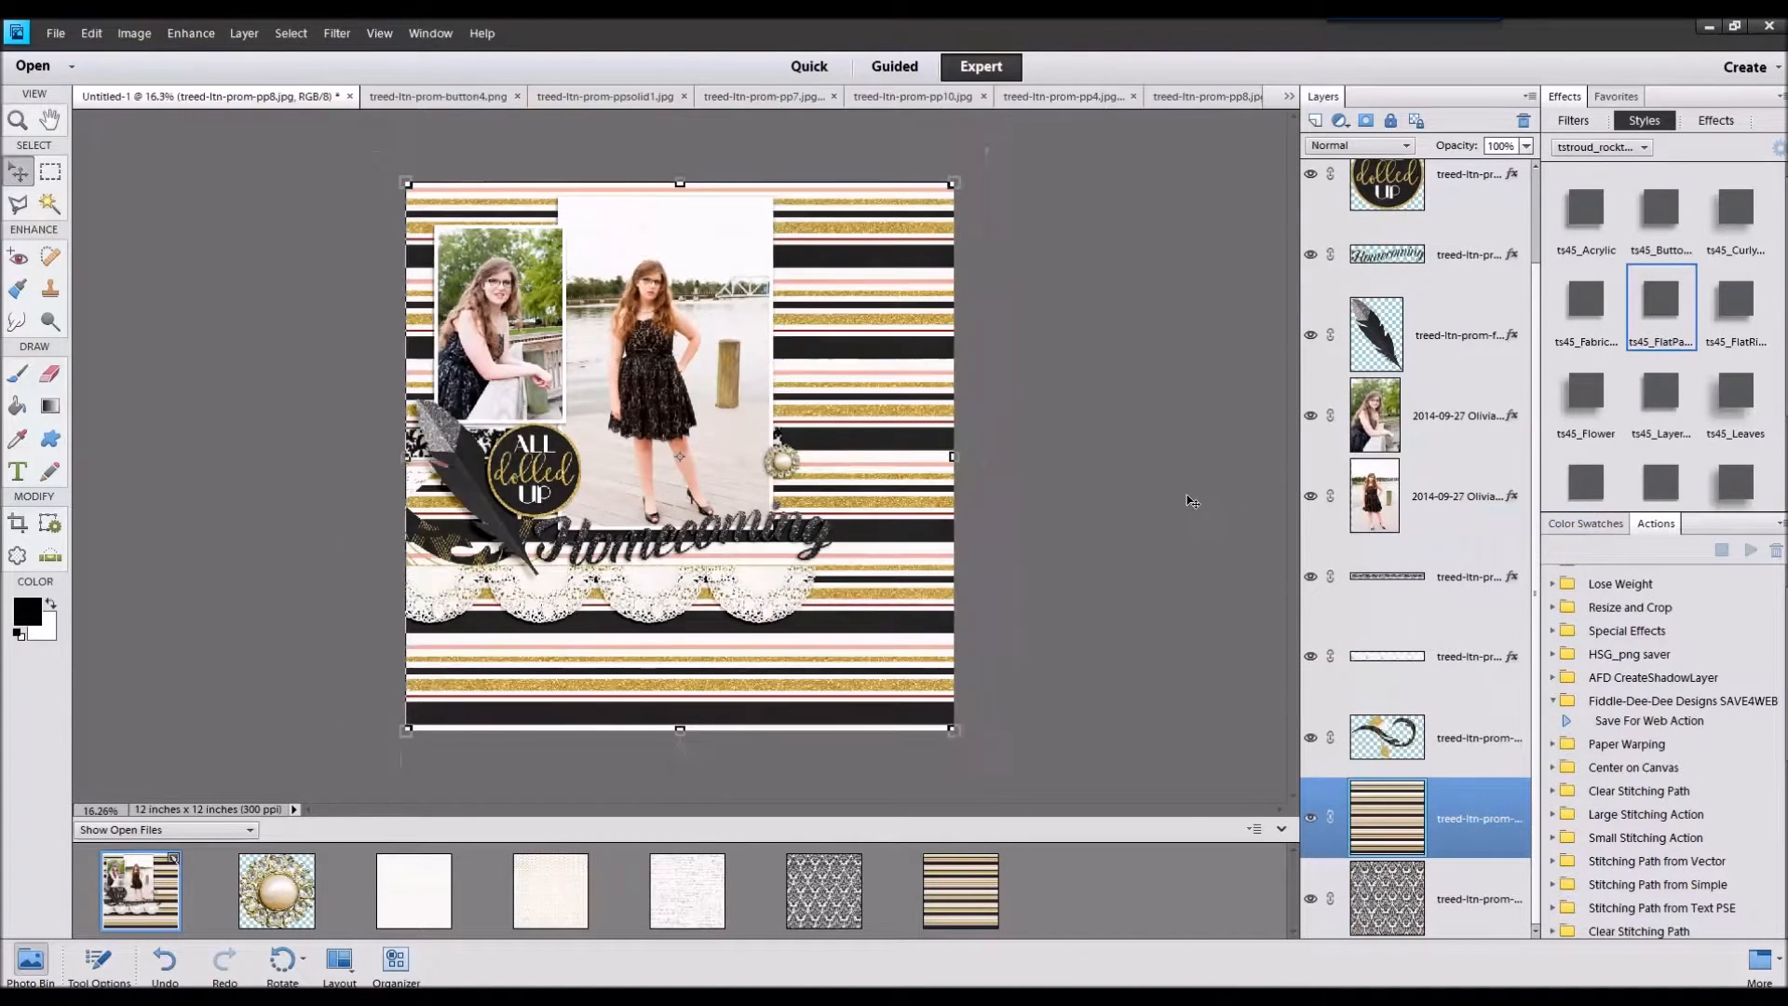
left_click(91, 33)
left_click(118, 55)
Step: Close all open paper and embellishment files, keeping only the scrapbook page open
double_click(276, 890)
right_click(960, 896)
left_click(968, 648)
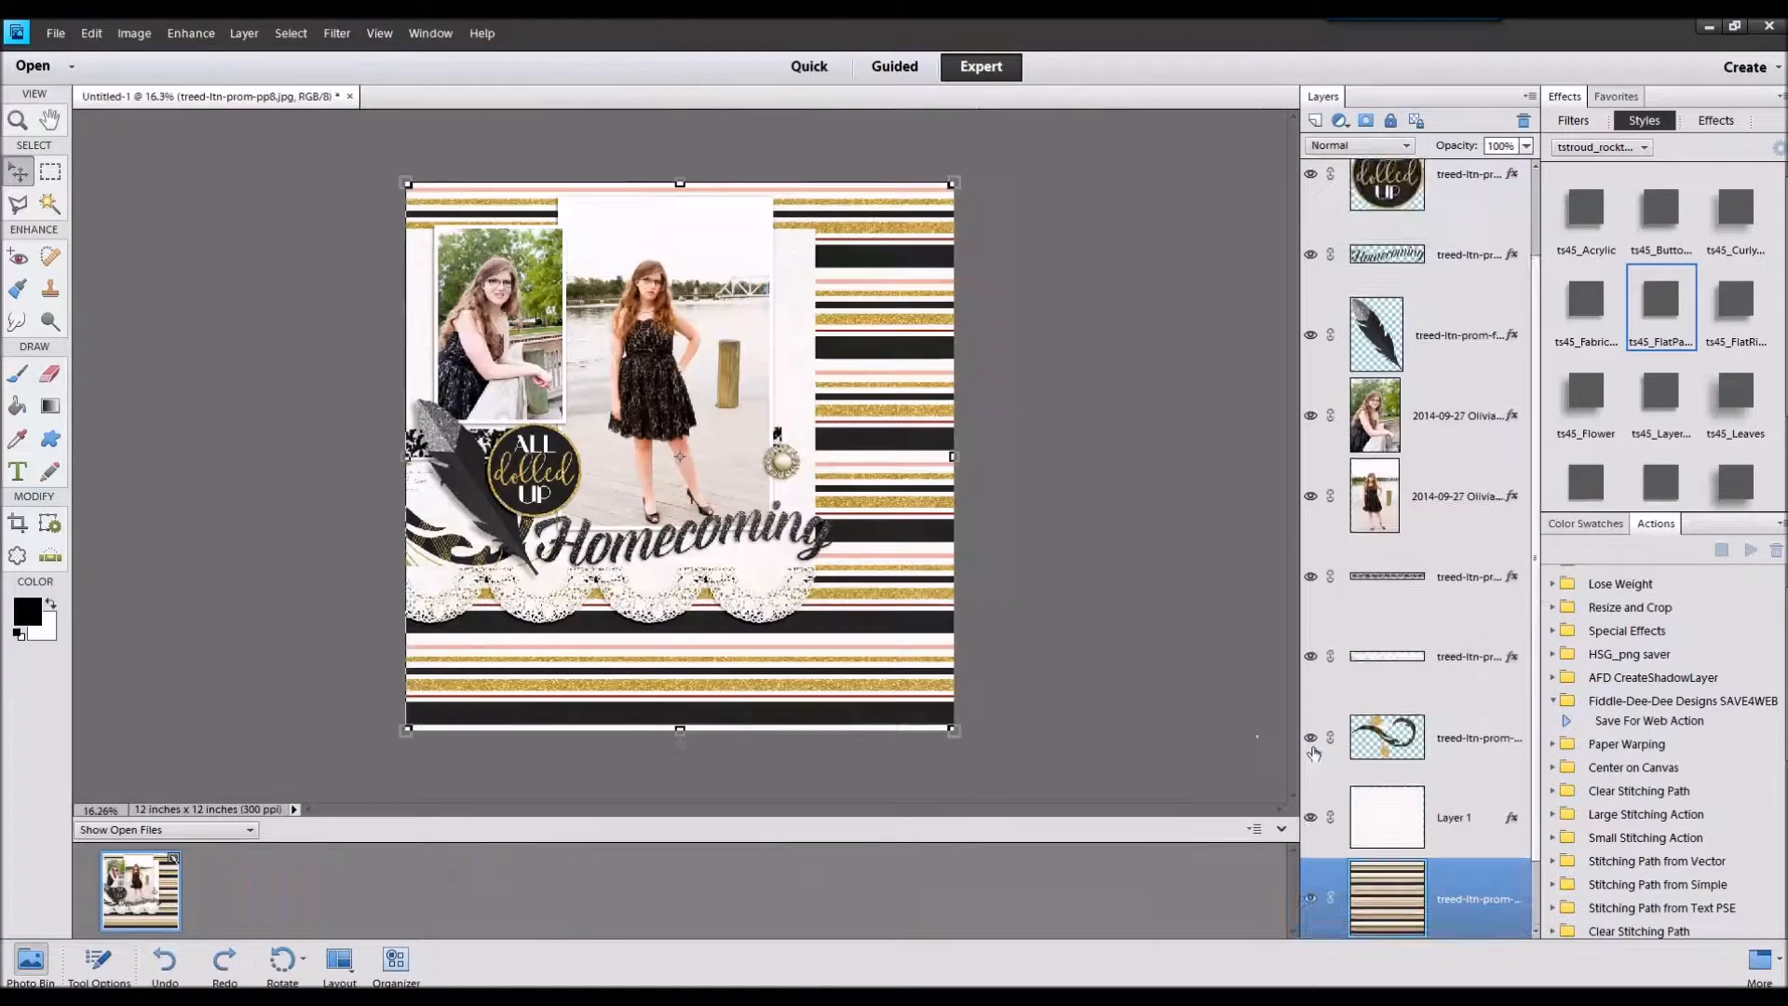
Step: Delete the black damask paper layer beneath the striped paper
scroll(1318, 745, "down", 1)
right_click(1482, 899)
left_click(1499, 609)
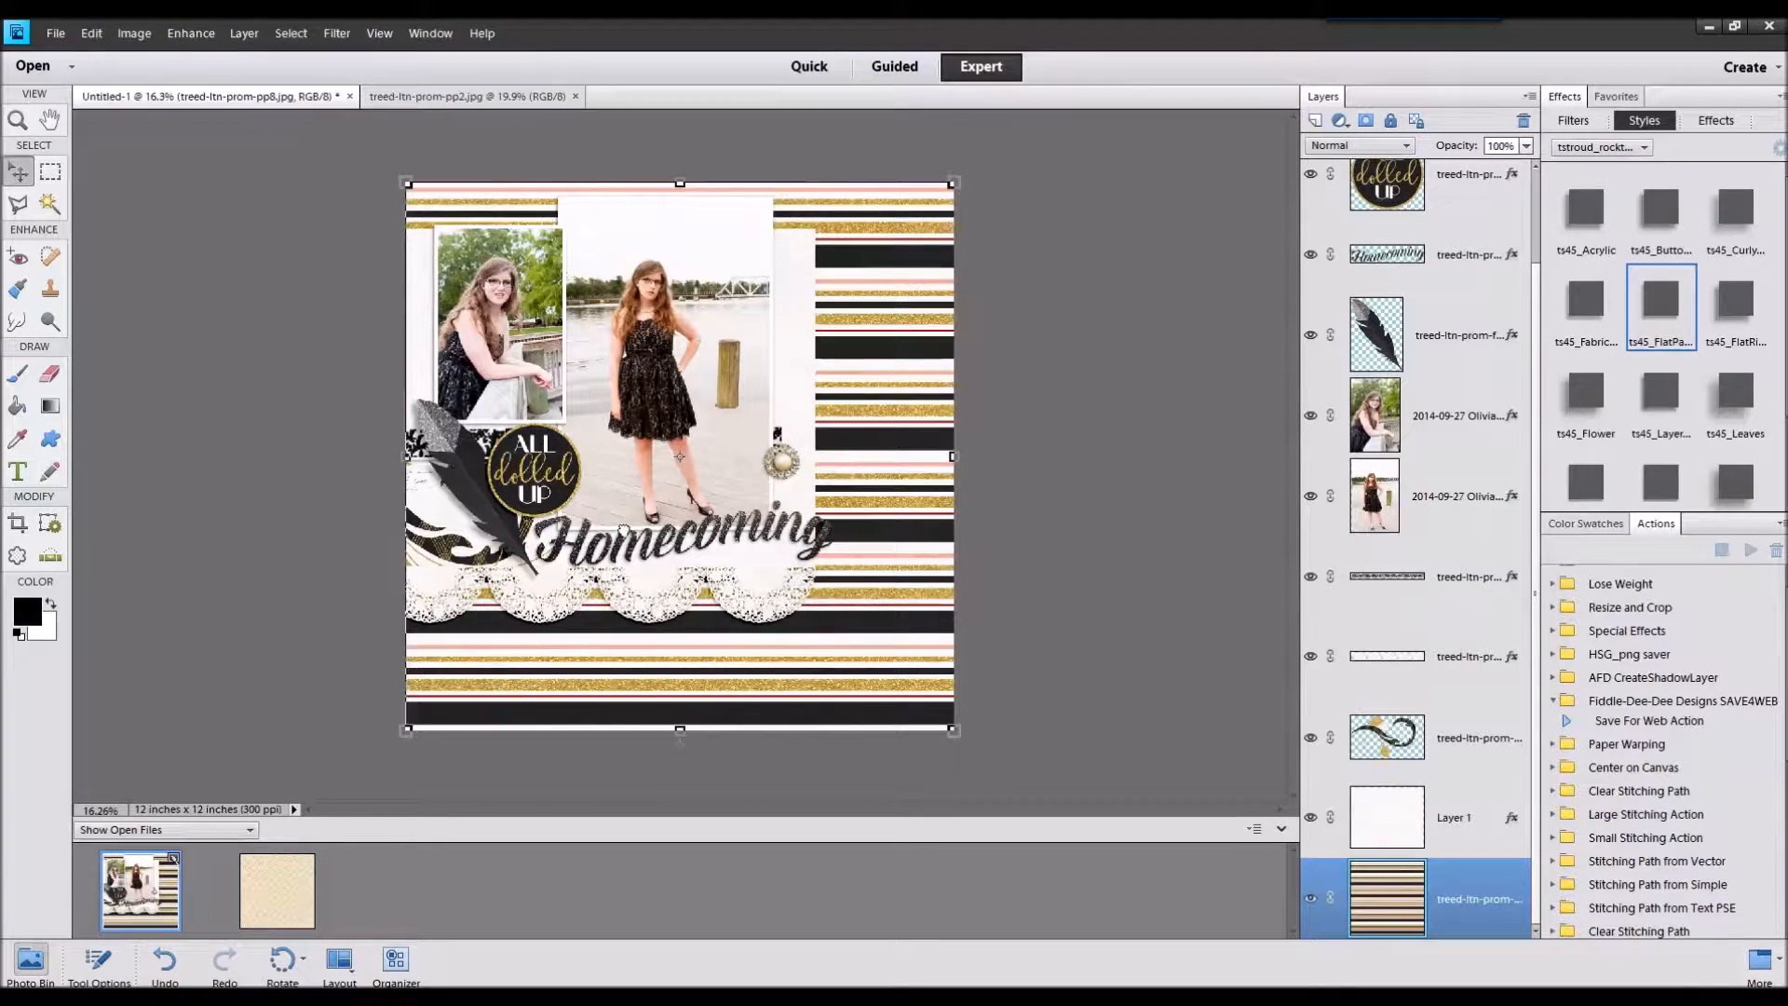
Step: Add the gold diagonal-striped paper treed-ltn-prom-pp2.jpg beneath the white panel, reduced to a wide full-width band over the striped background
left_click(46, 175)
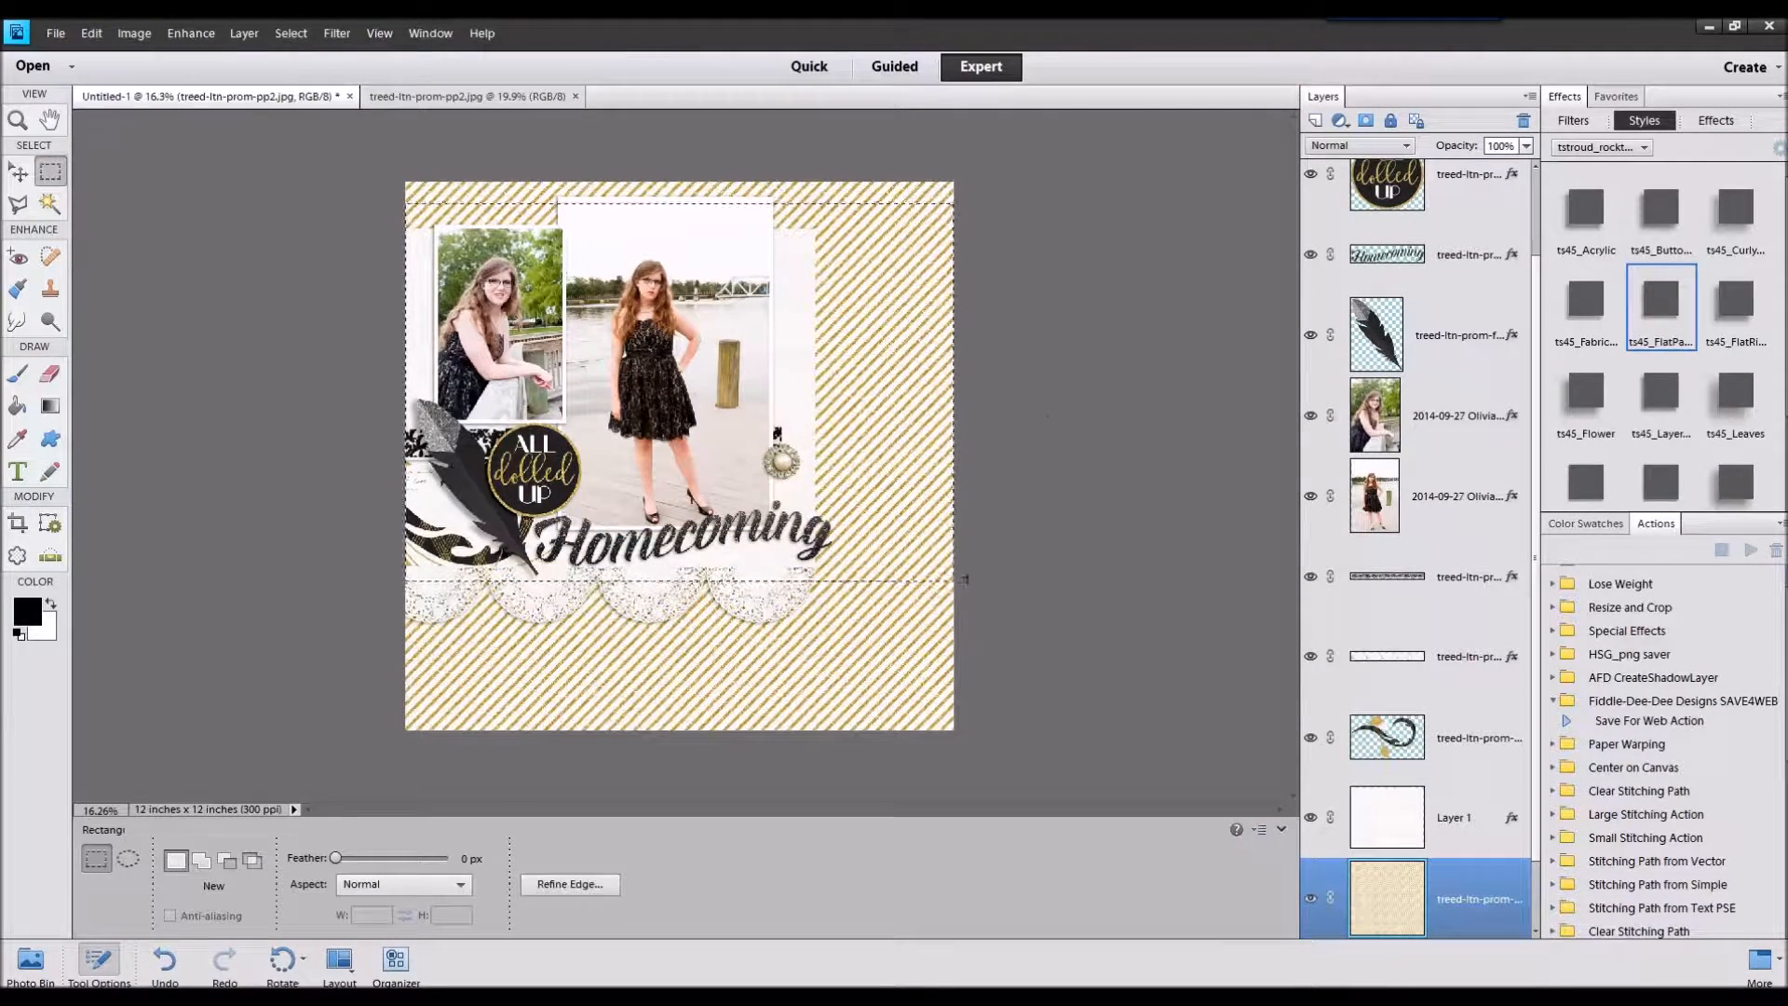
key("ctrl+j")
left_click(1457, 833)
right_click(1457, 833)
left_click(1508, 540)
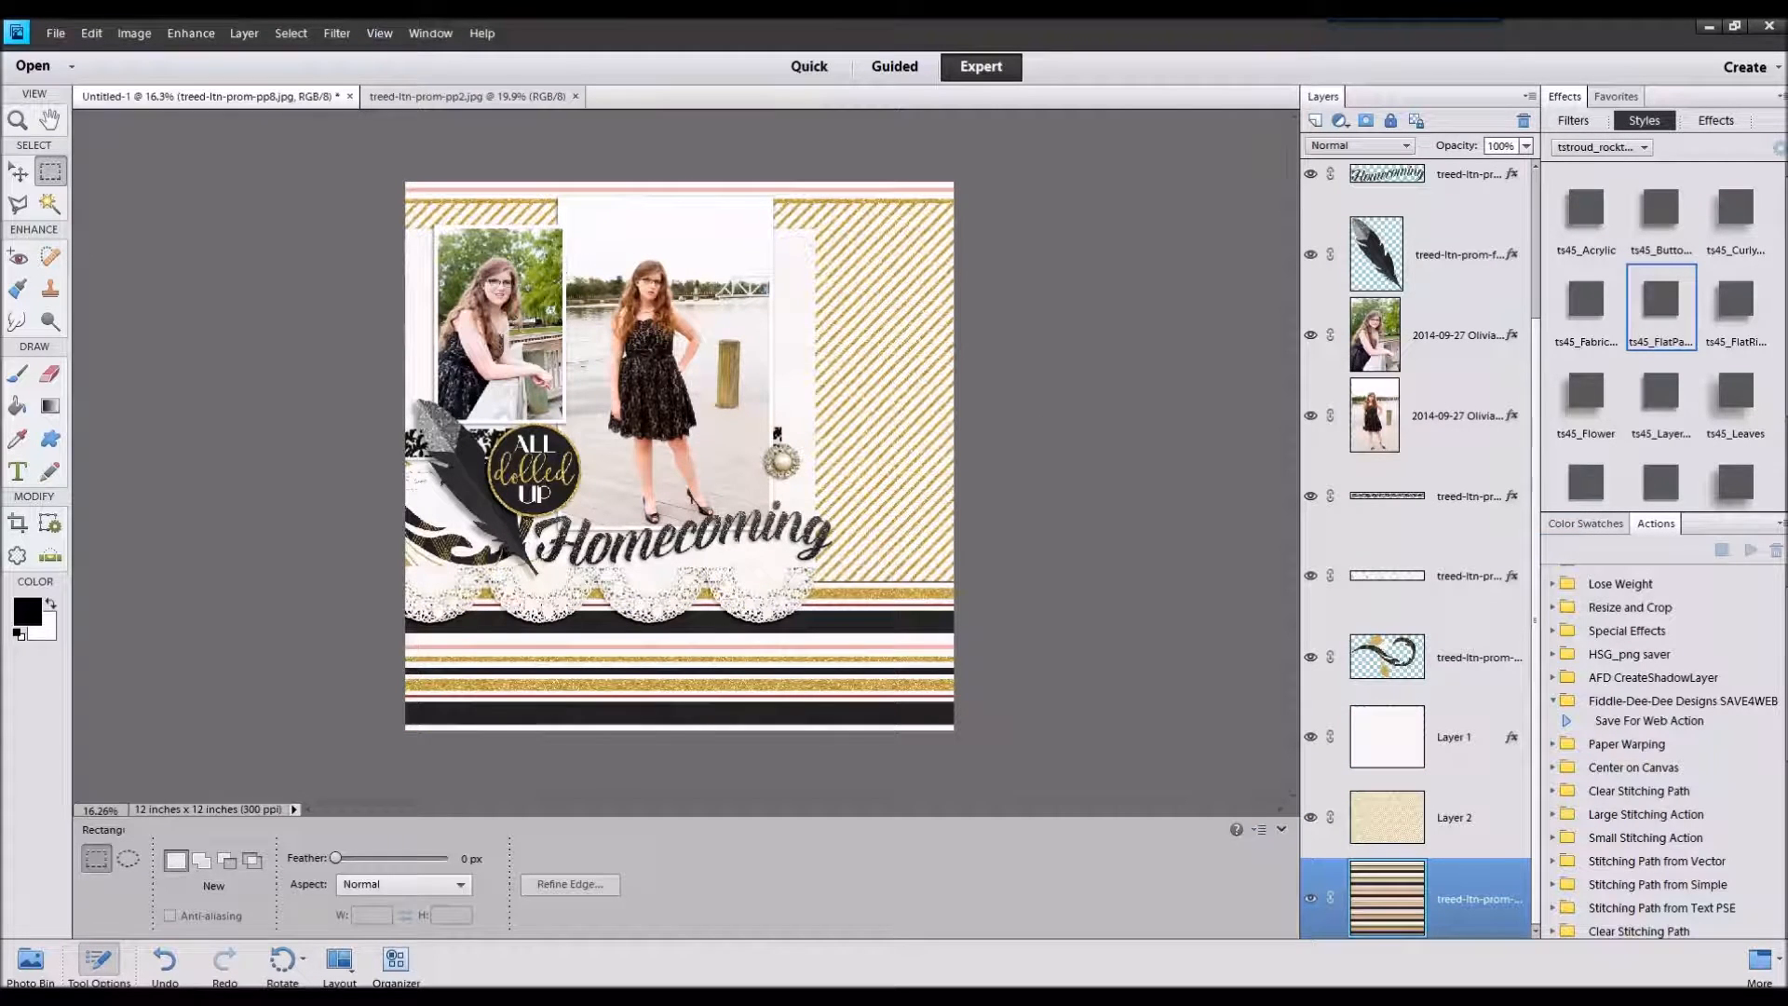
scroll(1119, 449, "up", 1)
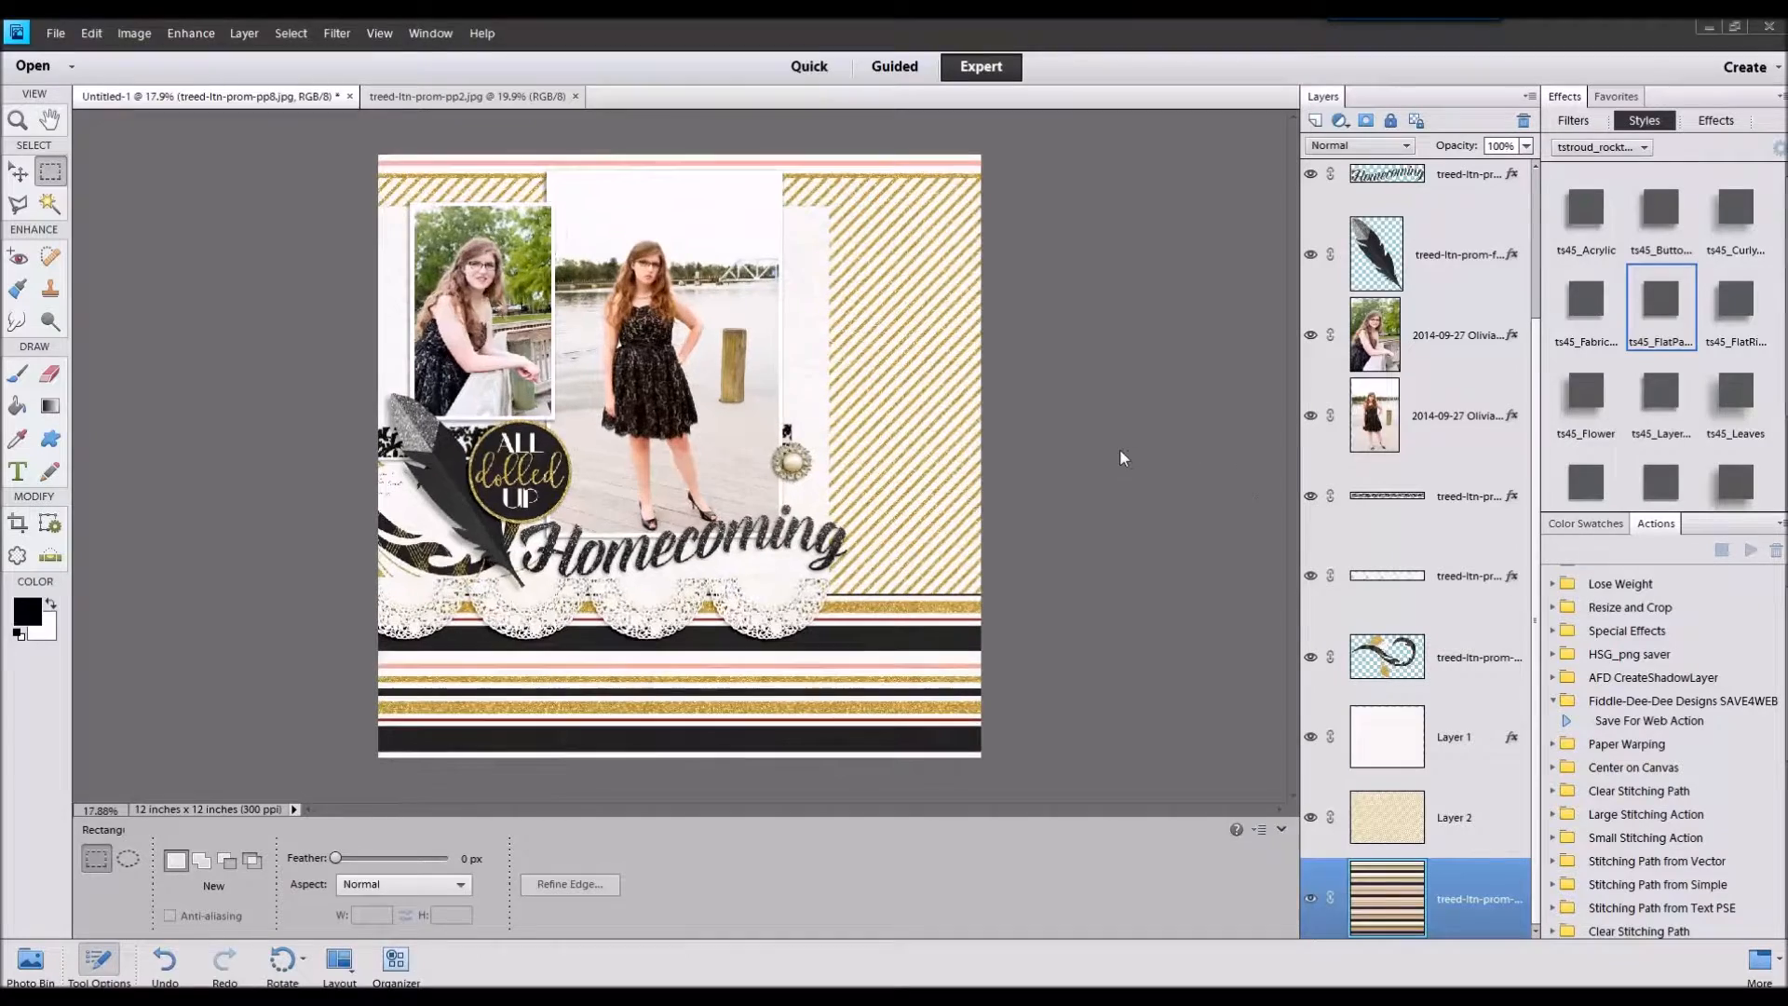
Step: Move every layer except the striped background down together, exposing more stripes above the gold diagonal band
left_click(19, 173)
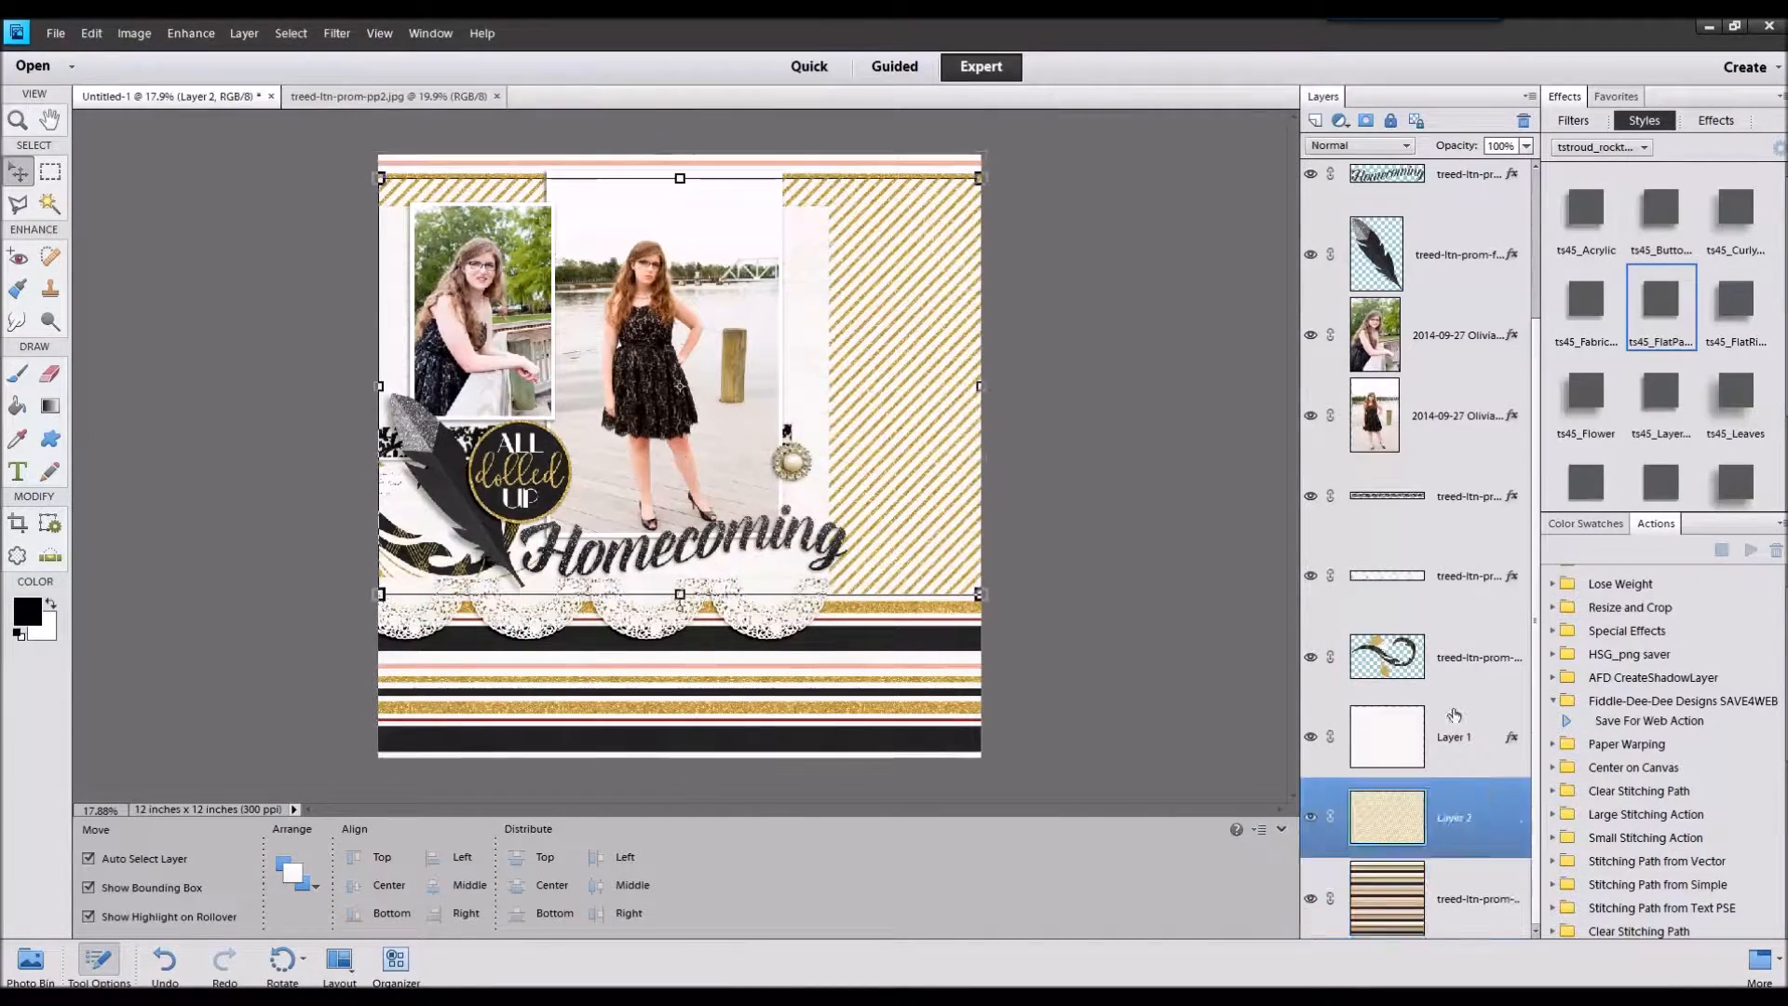
key("alt+ctrl+a")
left_click_drag(895, 301, 896, 352)
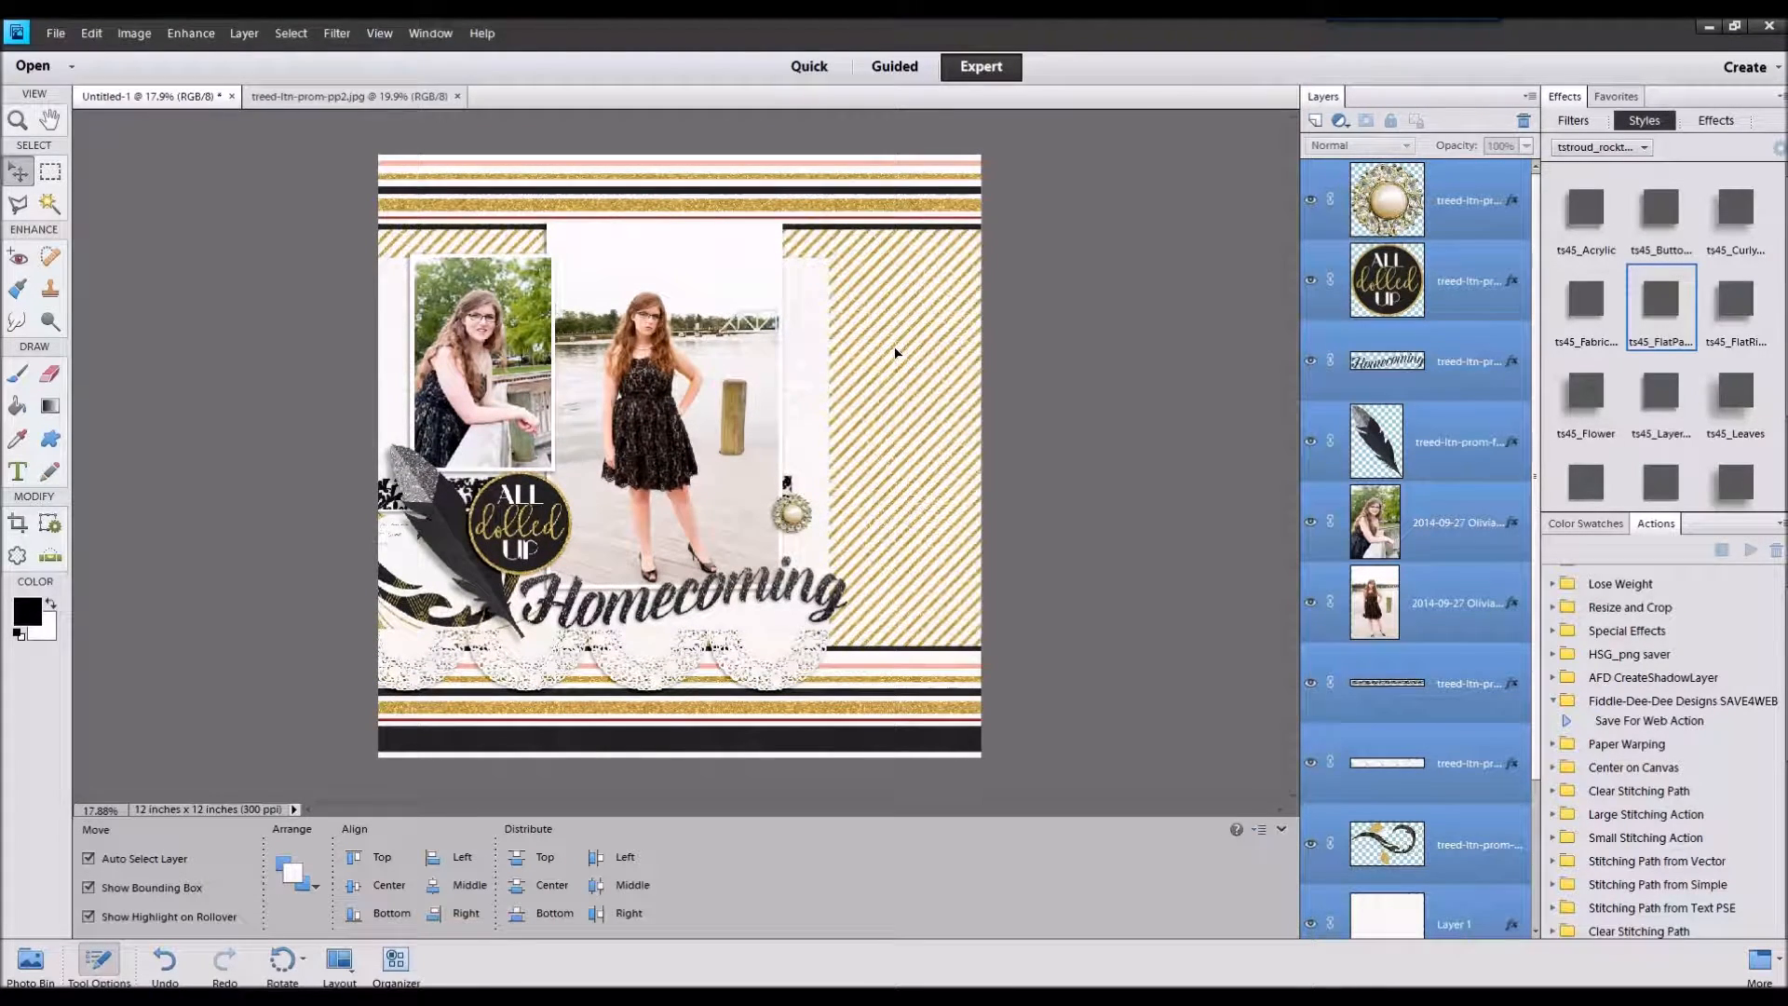
left_click(1217, 359)
Step: Move the swirl to the right of the large photo and stack it directly above the white panel
left_click_drag(445, 603, 870, 502)
scroll(1468, 853, "down", 3)
left_click_drag(1469, 679, 1462, 783)
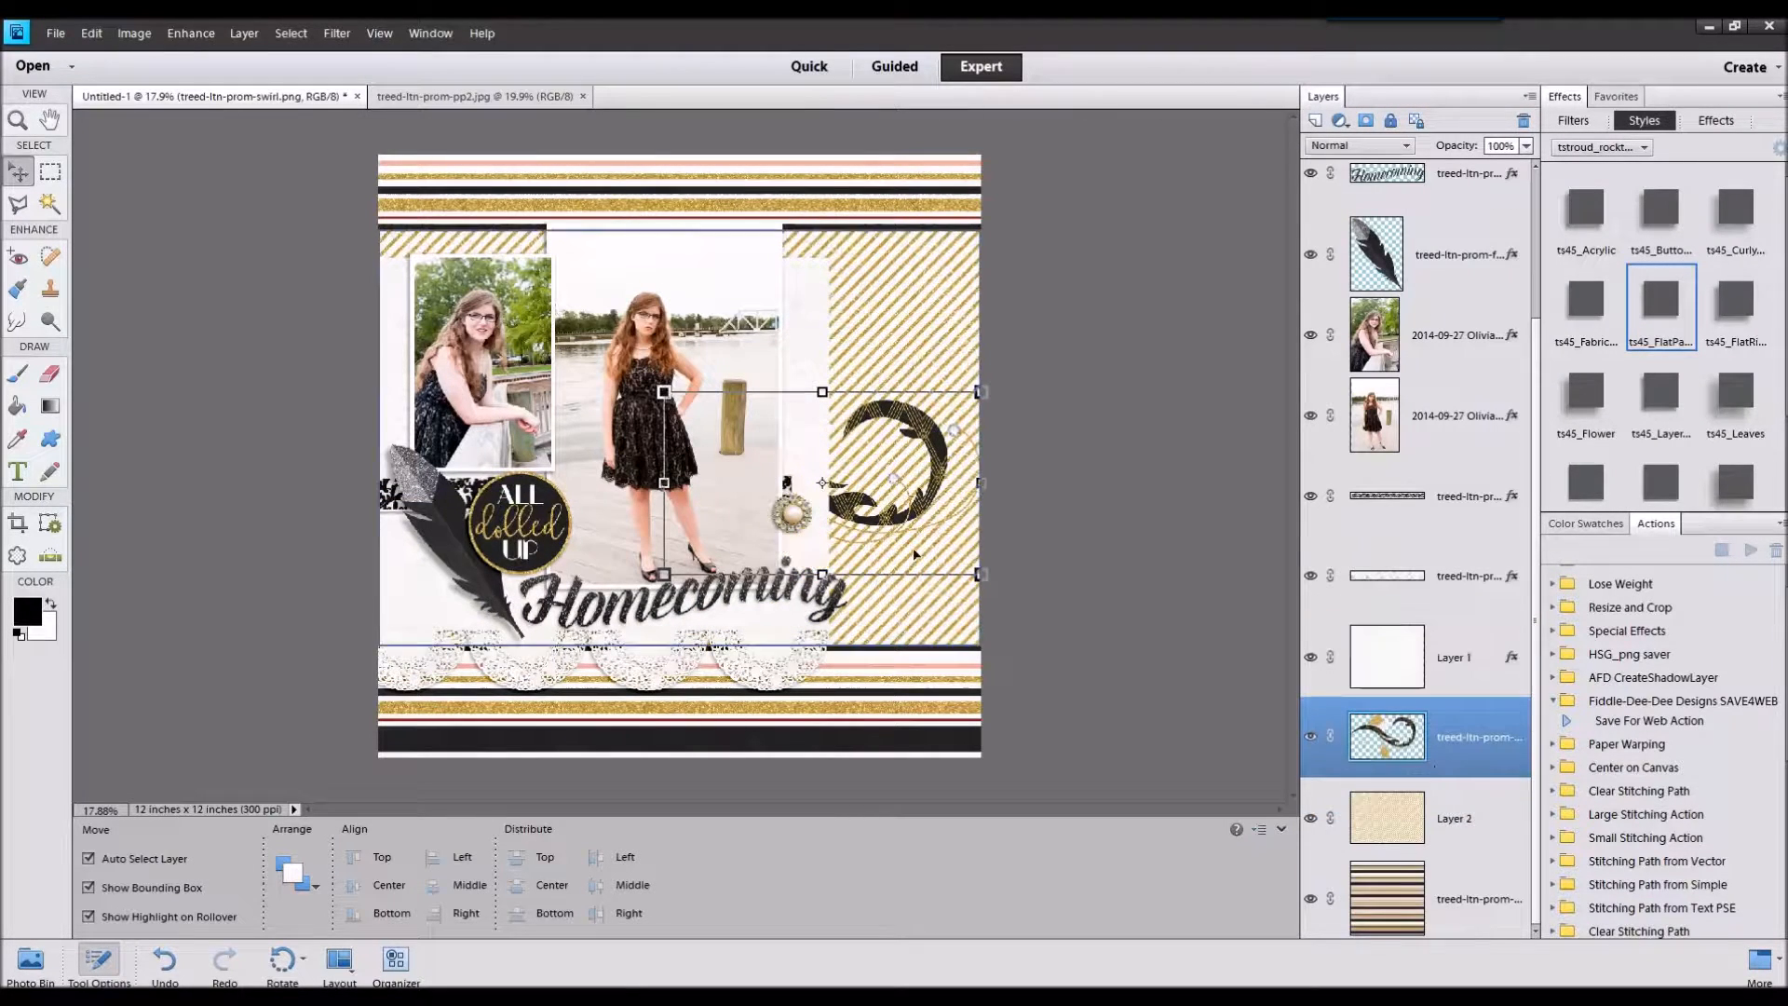
left_click_drag(1457, 719, 1455, 614)
Step: Apply the flat paper shadow style to the gold diagonal-striped band
left_click(1460, 823)
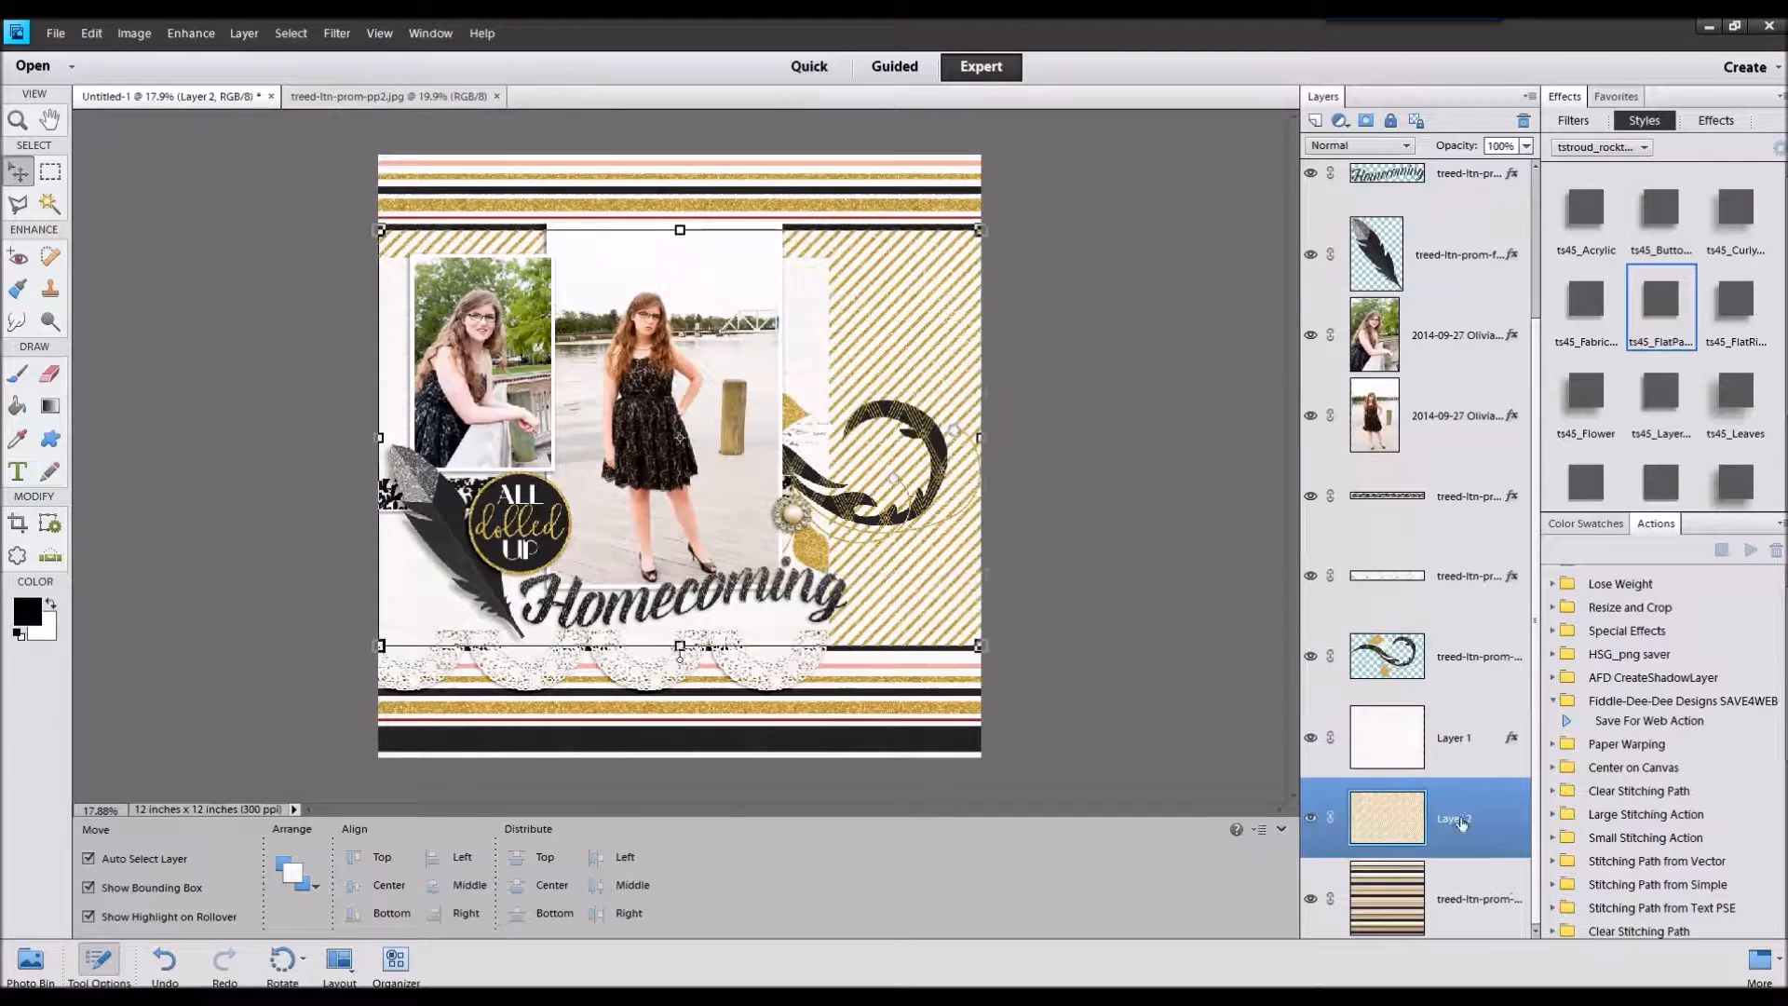
left_click(437, 535)
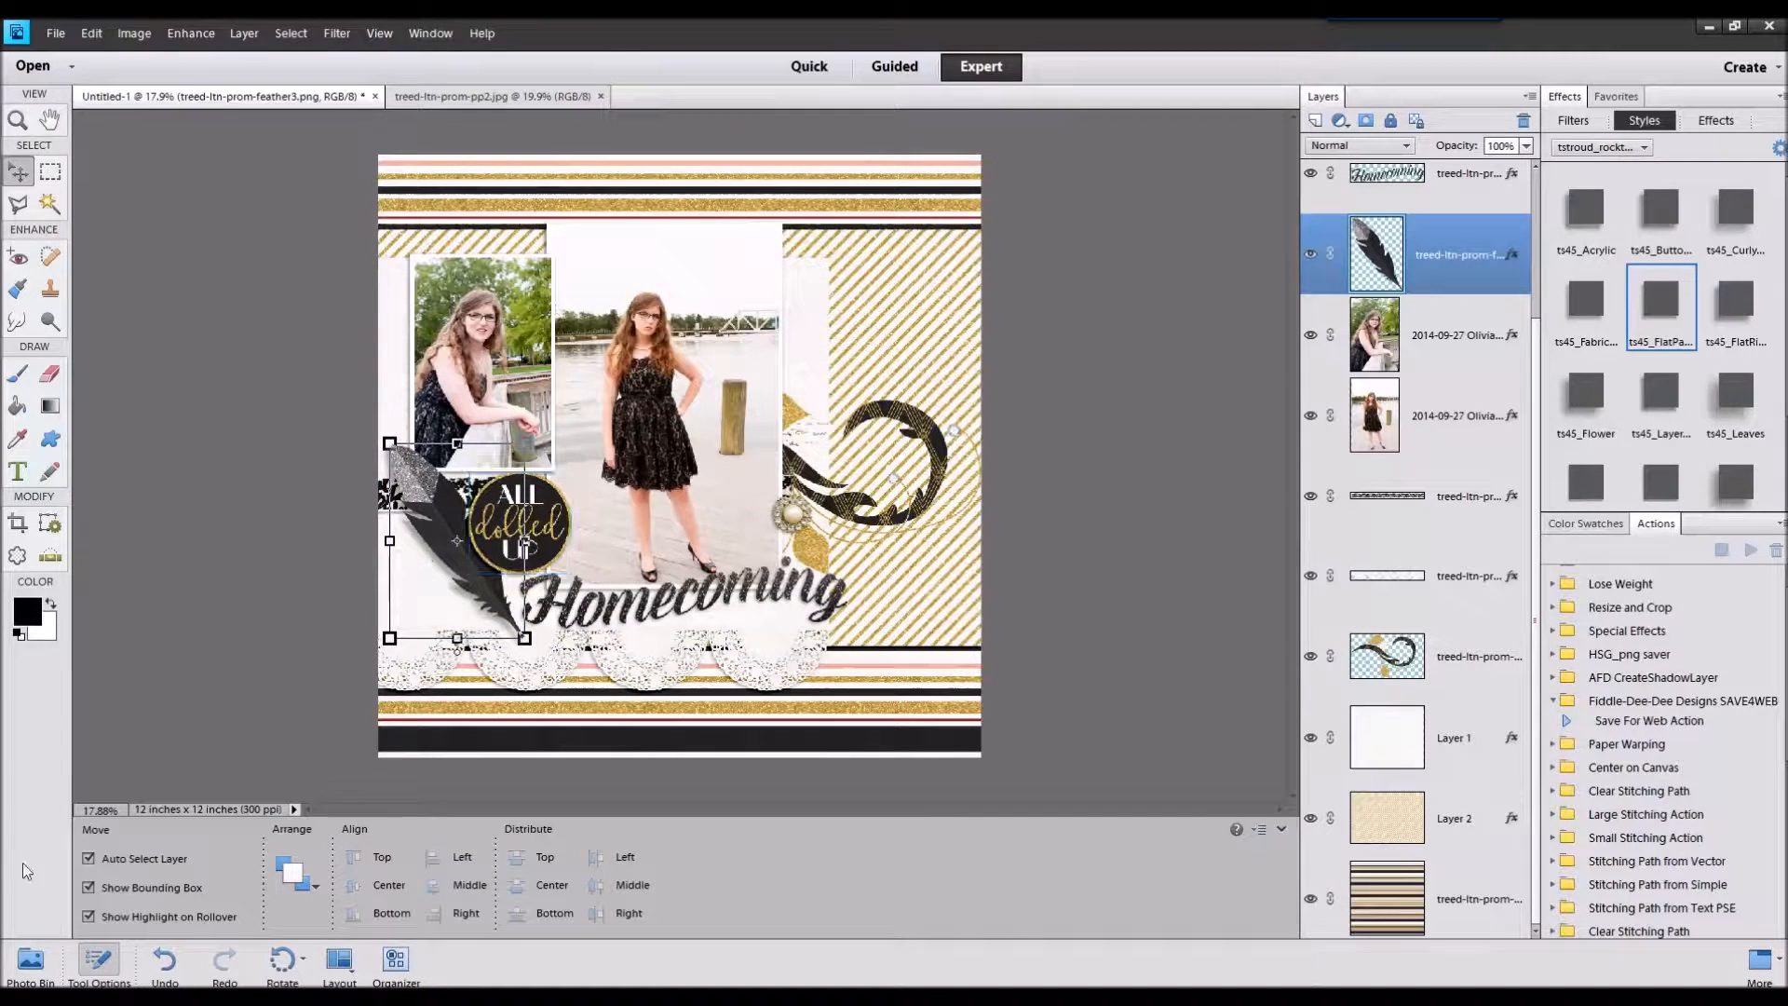
Step: Open treed-ltn-prom-pp9.jpg and add this sequin-dotted paper to the page directly above the white panel layer
left_click(31, 964)
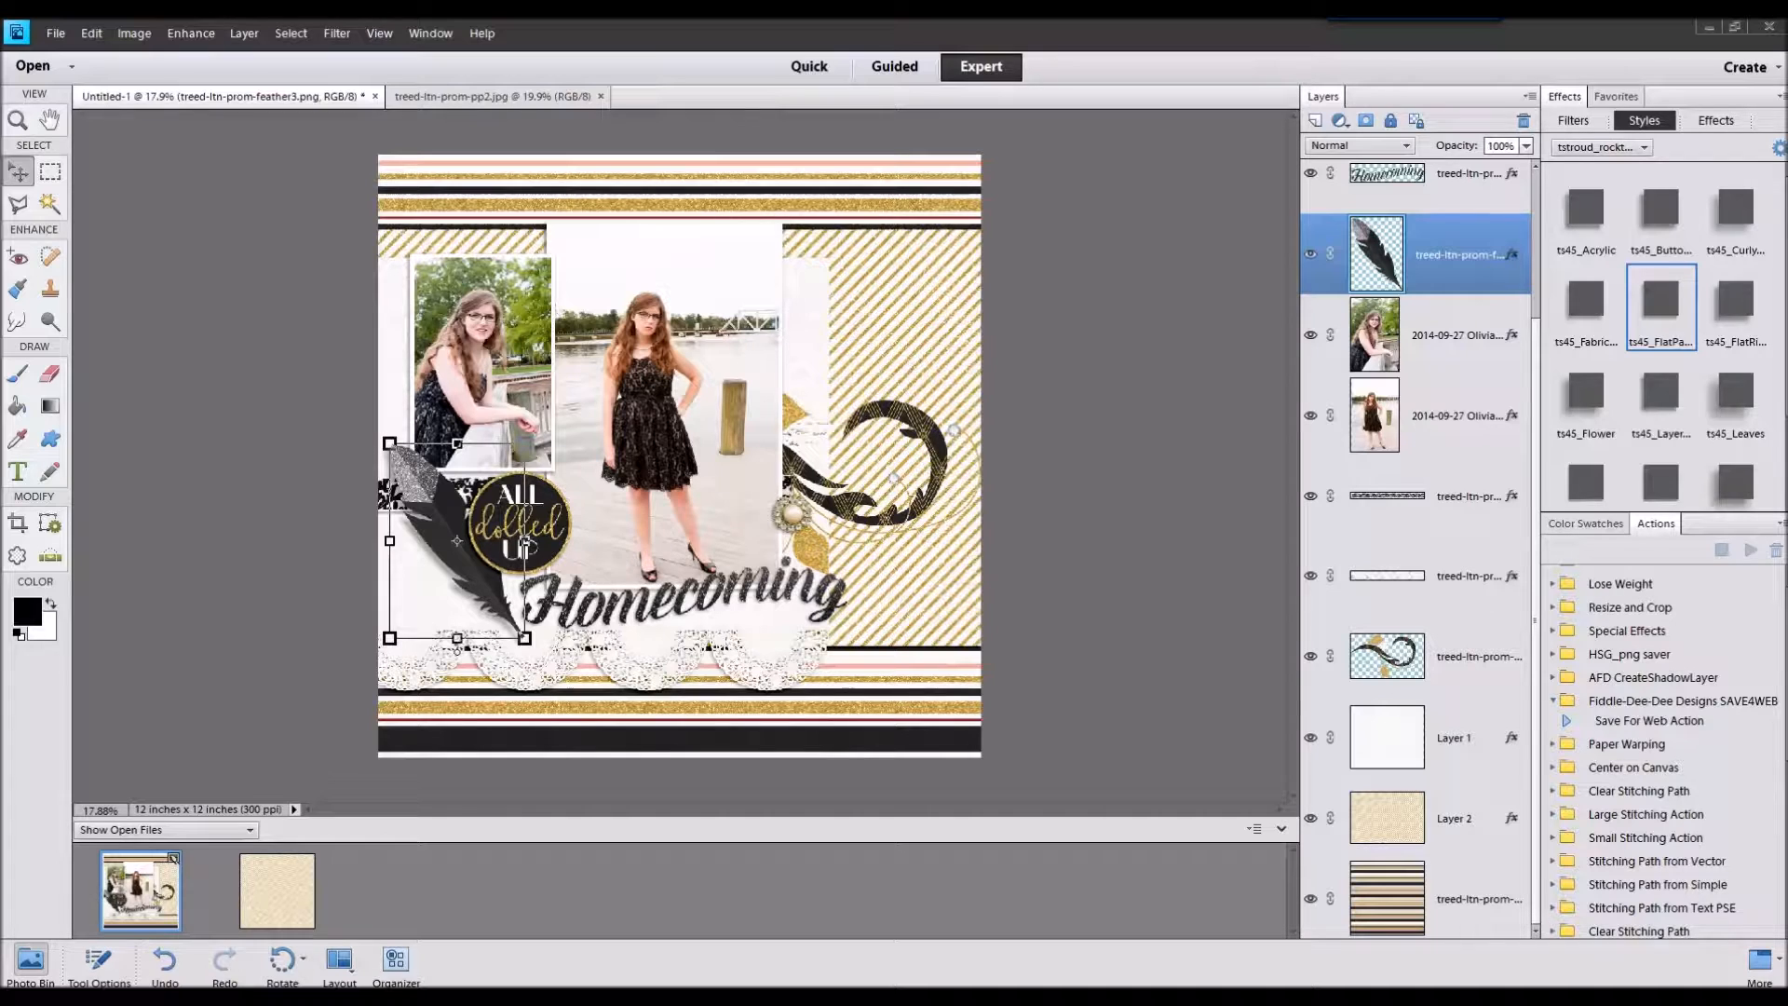
left_click_drag(1034, 743, 1017, 842)
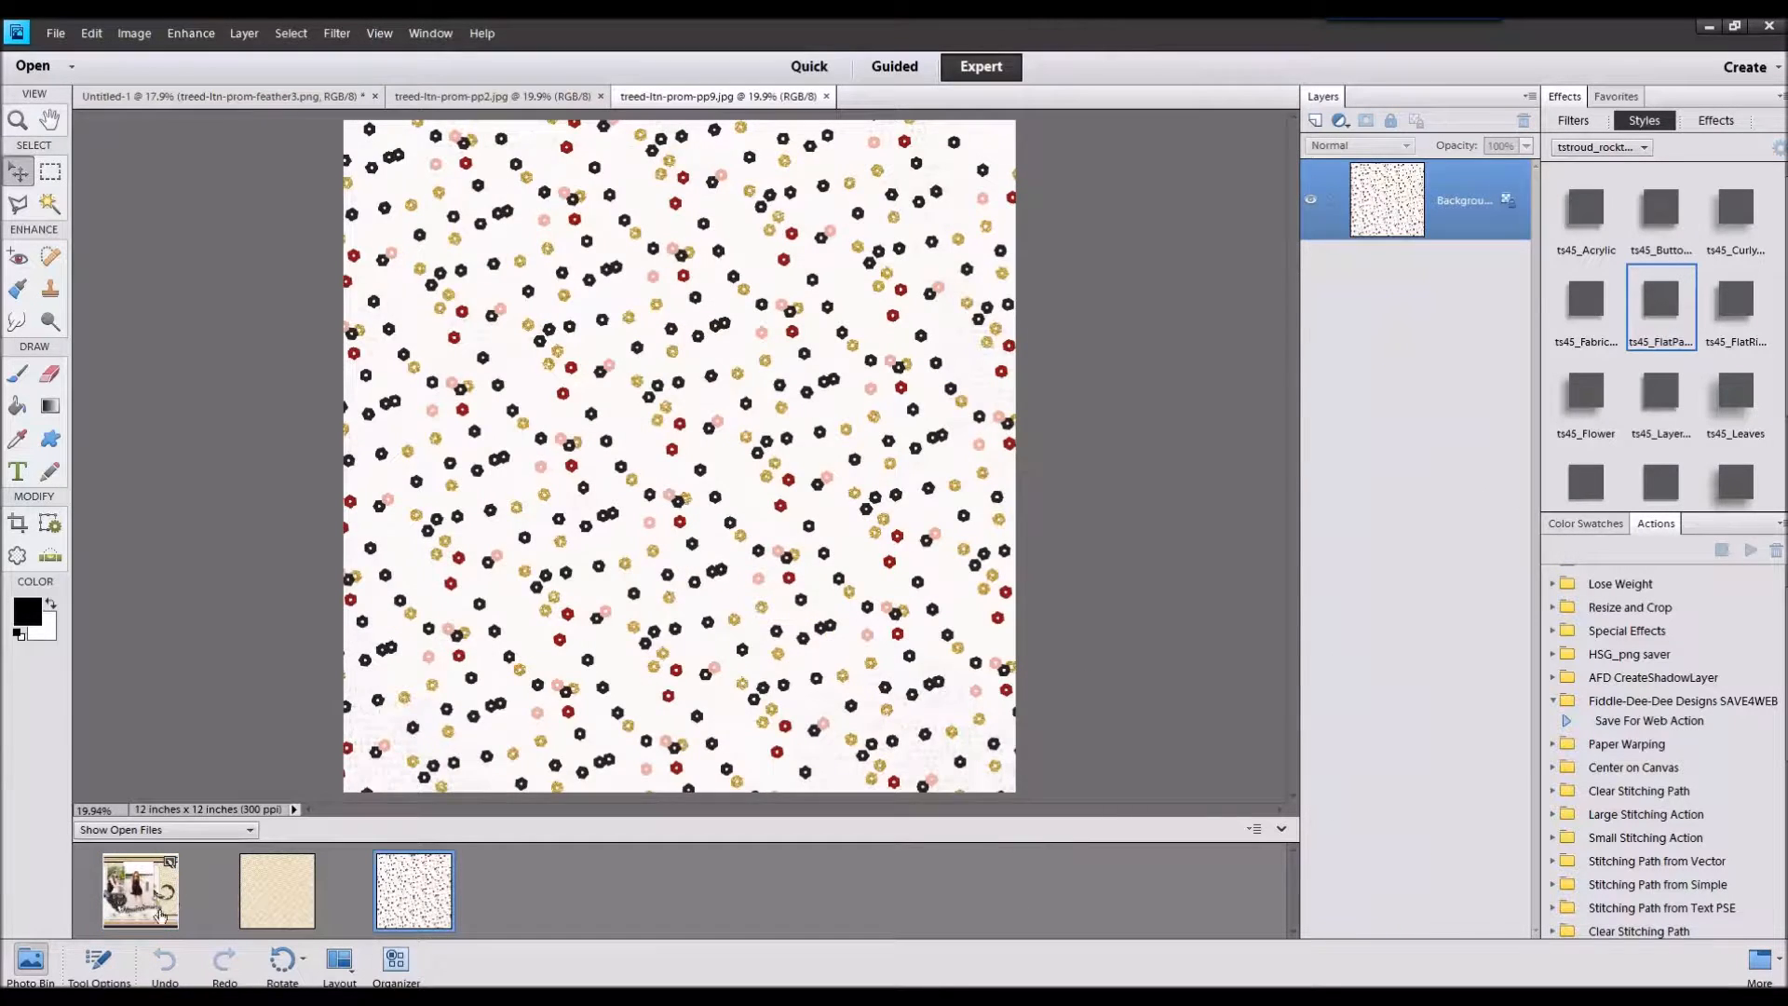
left_click(160, 917)
left_click(1454, 817)
left_click(1459, 758)
left_click_drag(414, 889, 577, 495)
Step: Reduce the dotted paper to a narrow full-width strip behind the feather and photos, with the flat paper shadow style
left_click(56, 177)
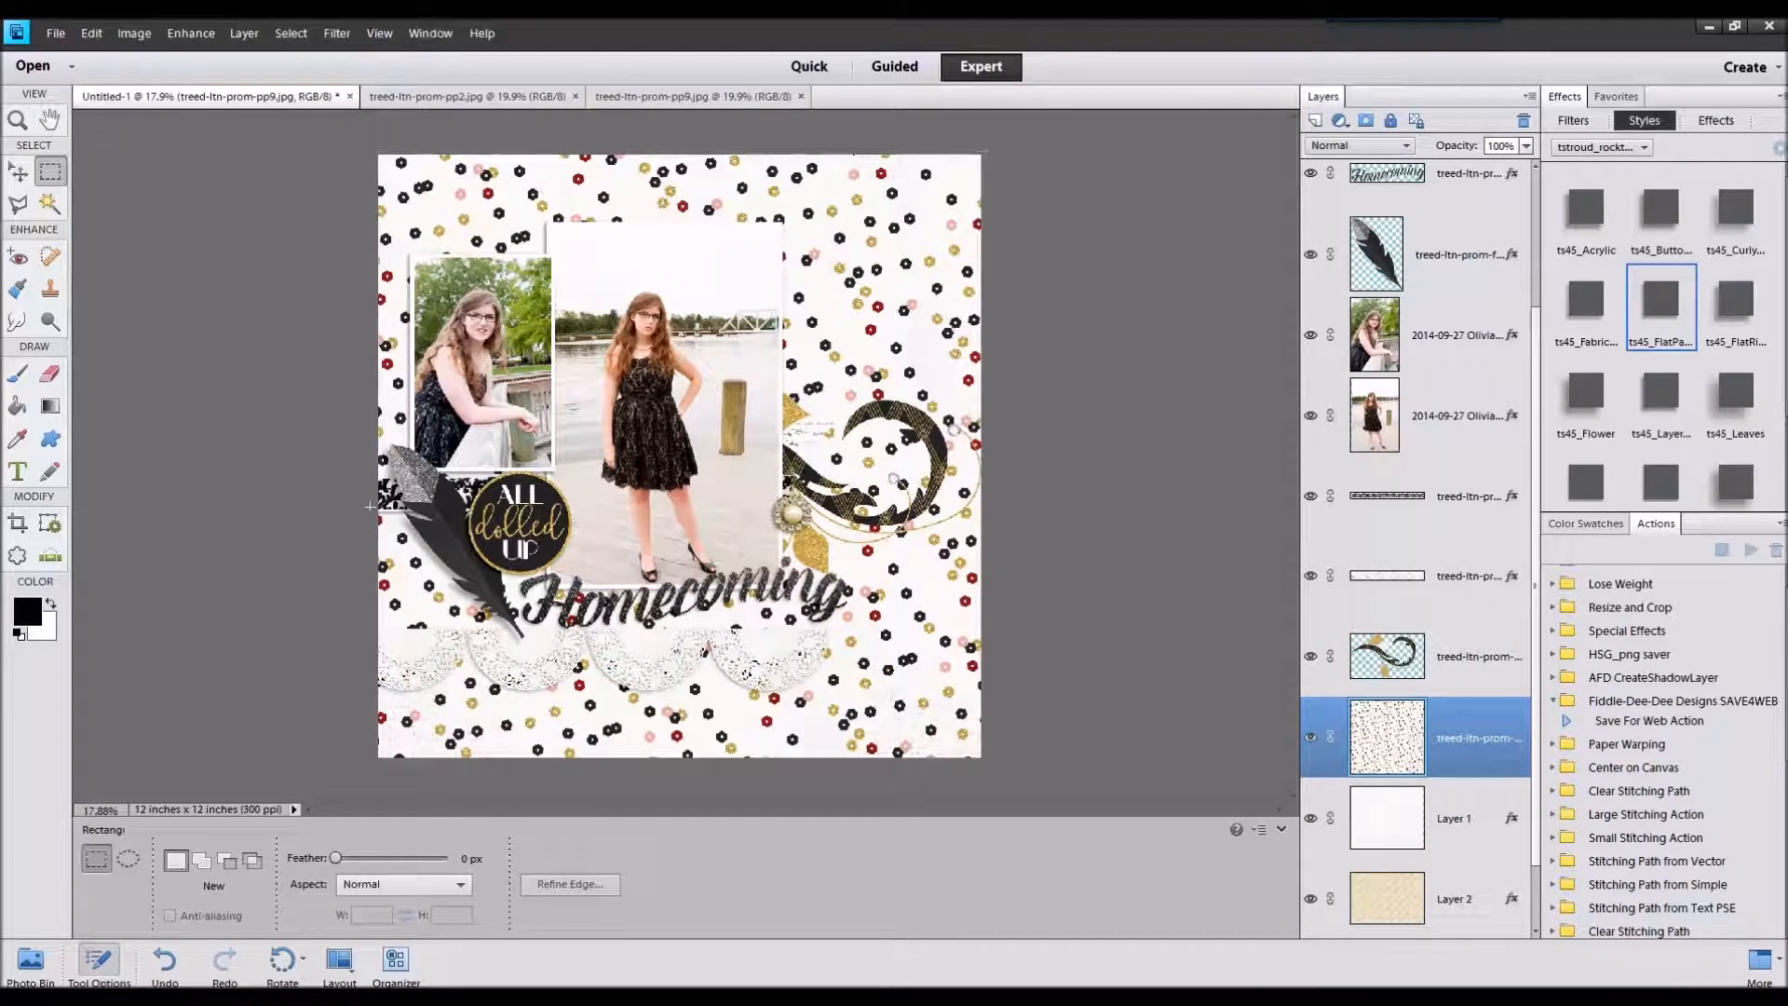
key("ctrl+j")
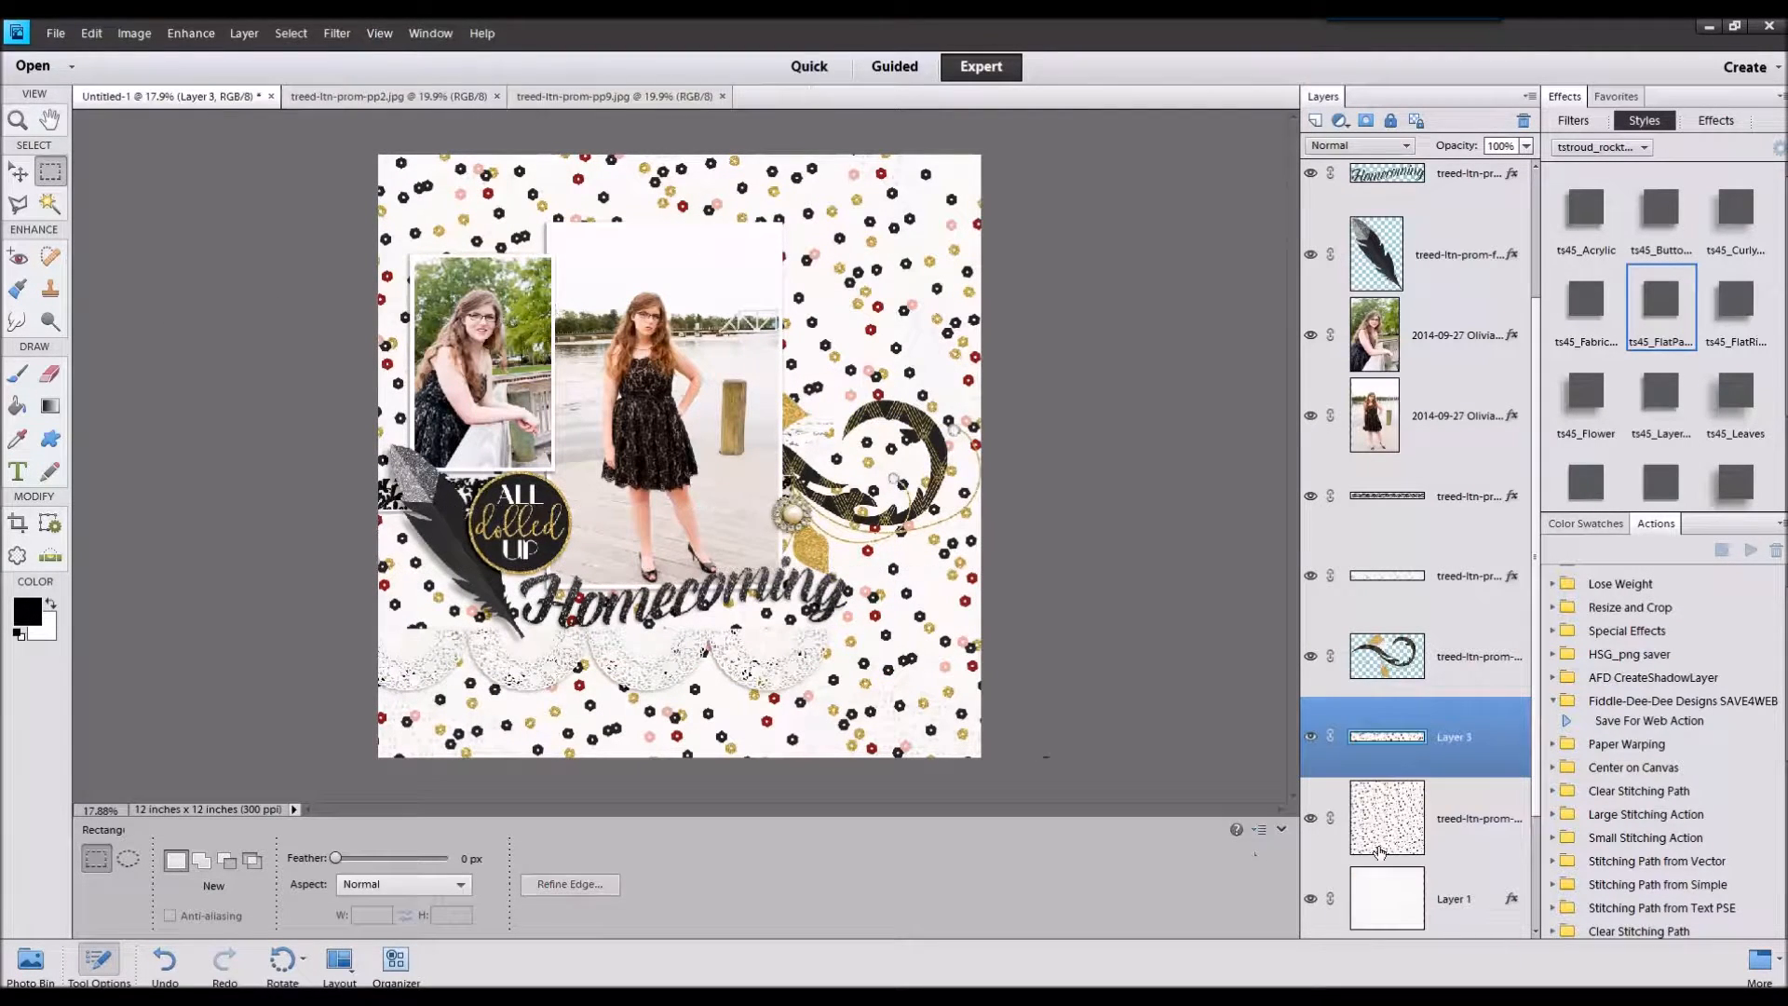
right_click(1481, 816)
left_click(1551, 516)
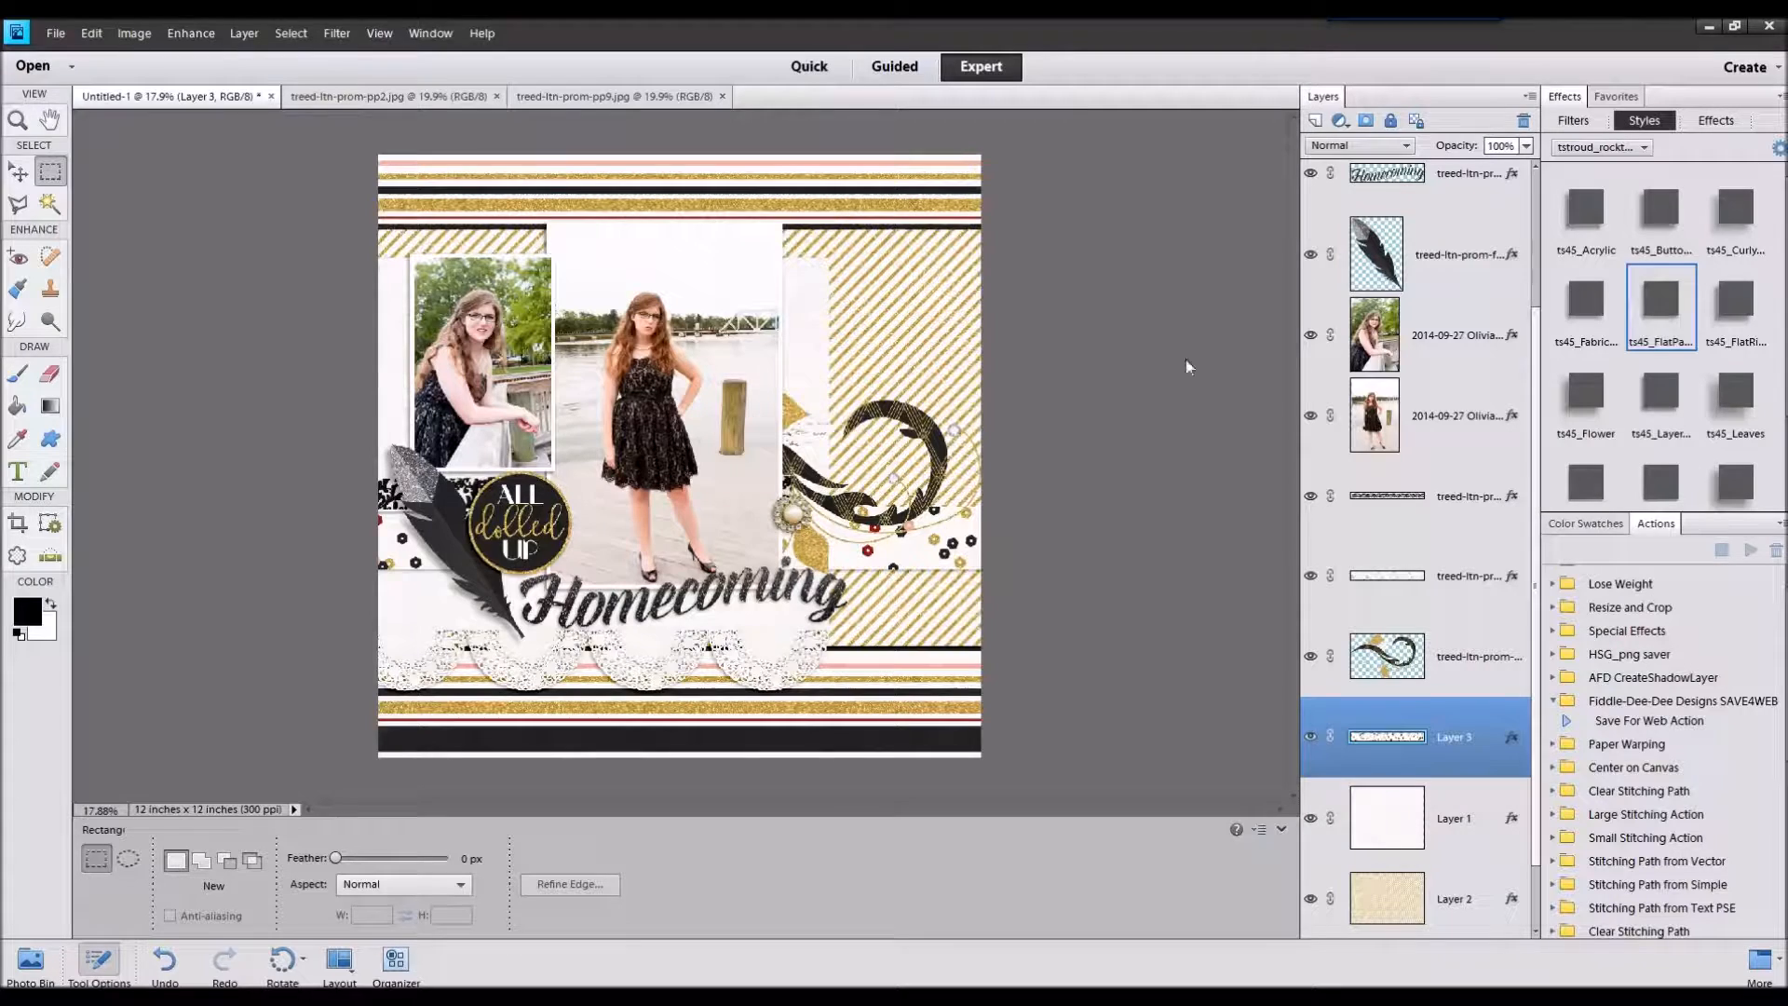
Step: Try the black patterned ribbon lower behind the title, and delete its layer from the page
key("v")
left_click(416, 498)
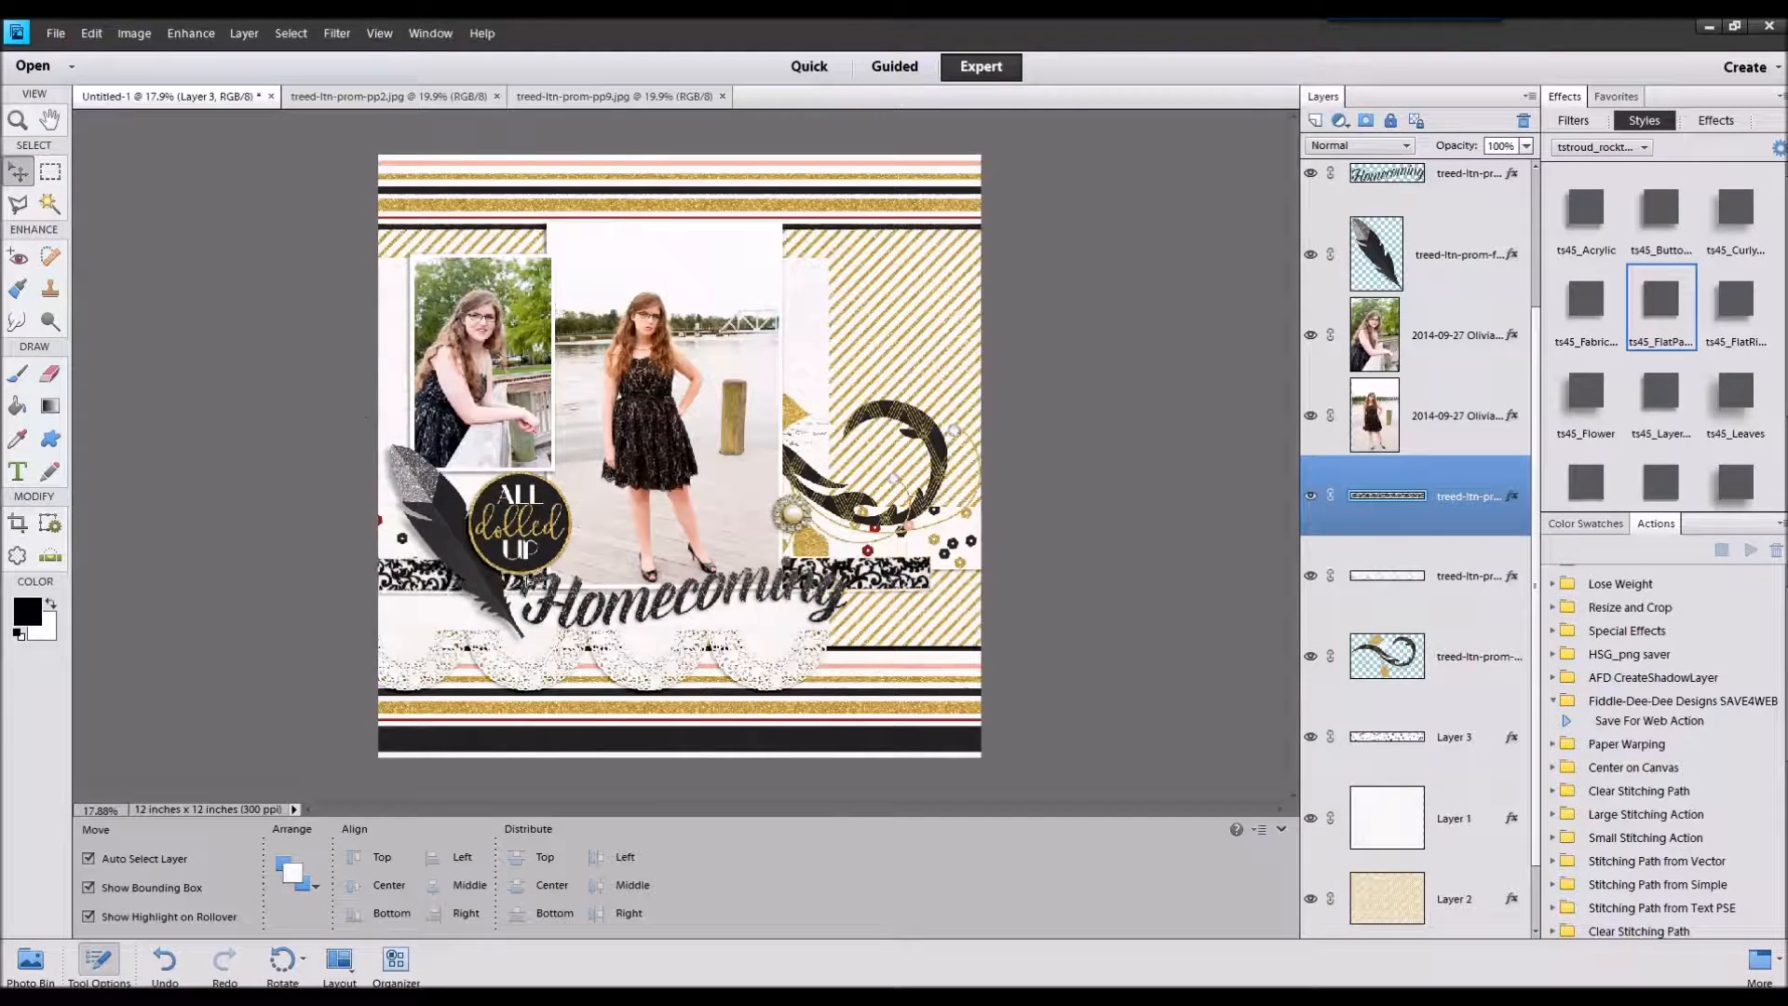
left_click_drag(416, 498, 470, 607)
right_click(1449, 486)
left_click(1471, 518)
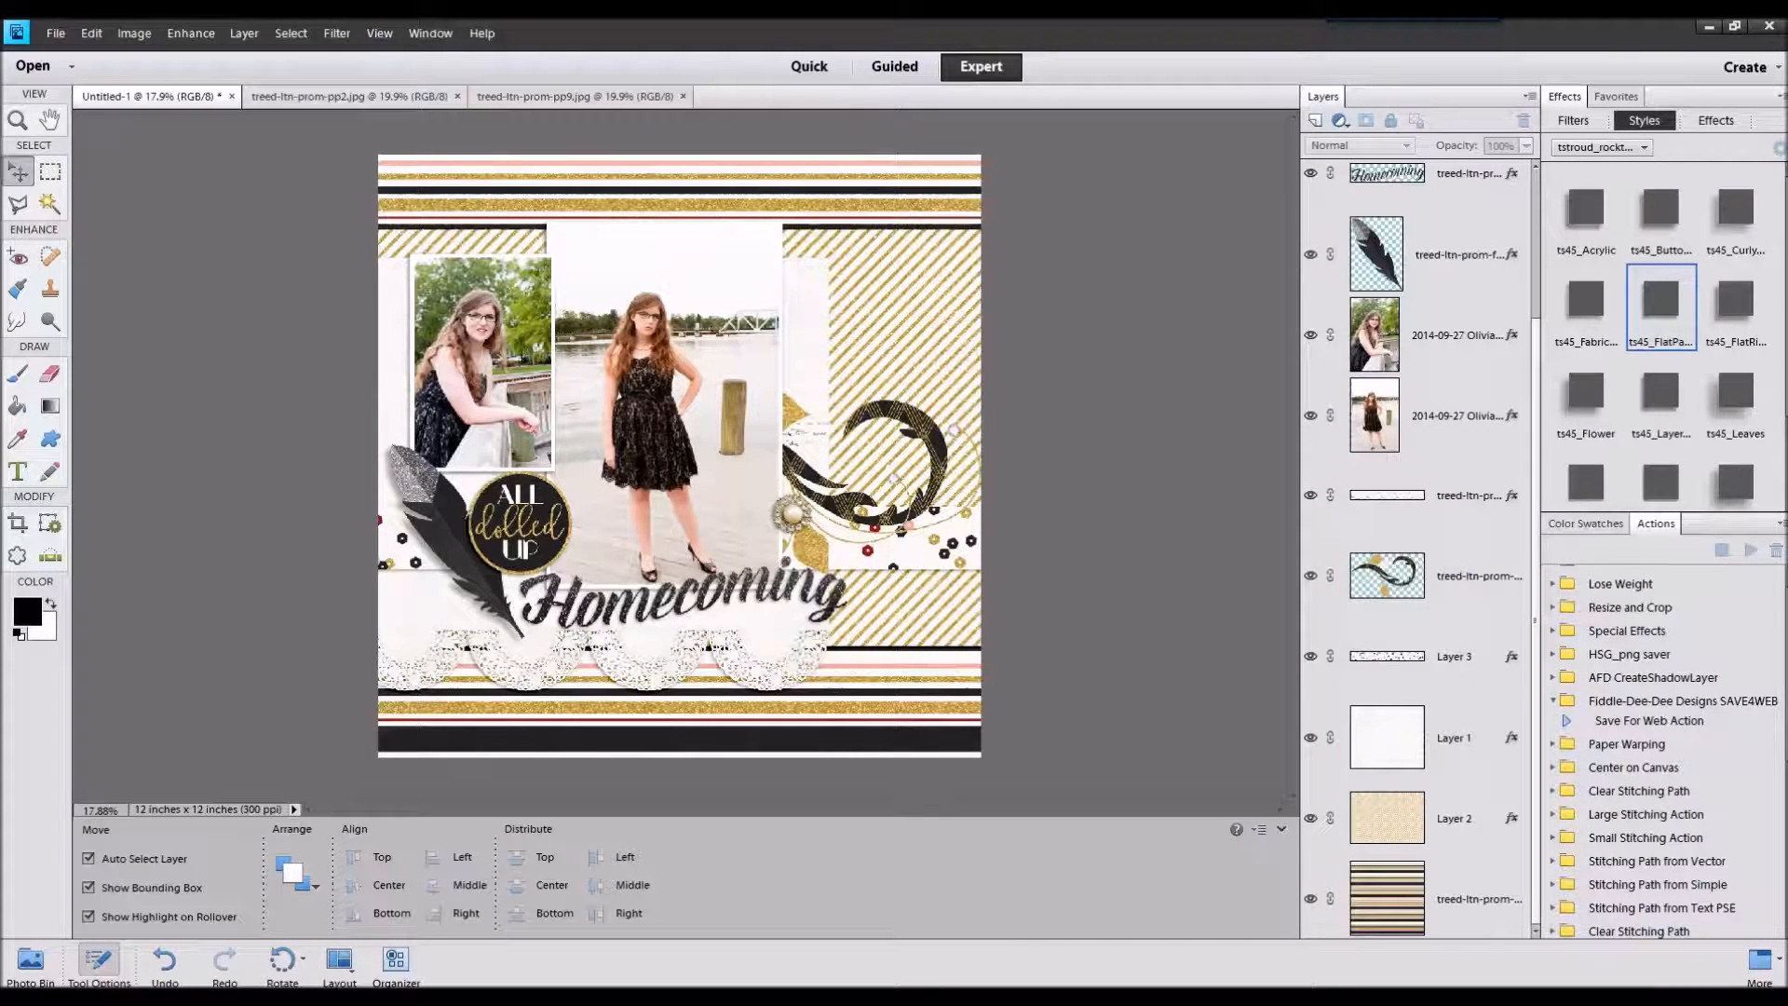
Step: Add the gold pennant bunting treed-ltn-prom-bunting.png to the page and place it across the Homecoming title and lace border
left_click(38, 959)
double_click(140, 889)
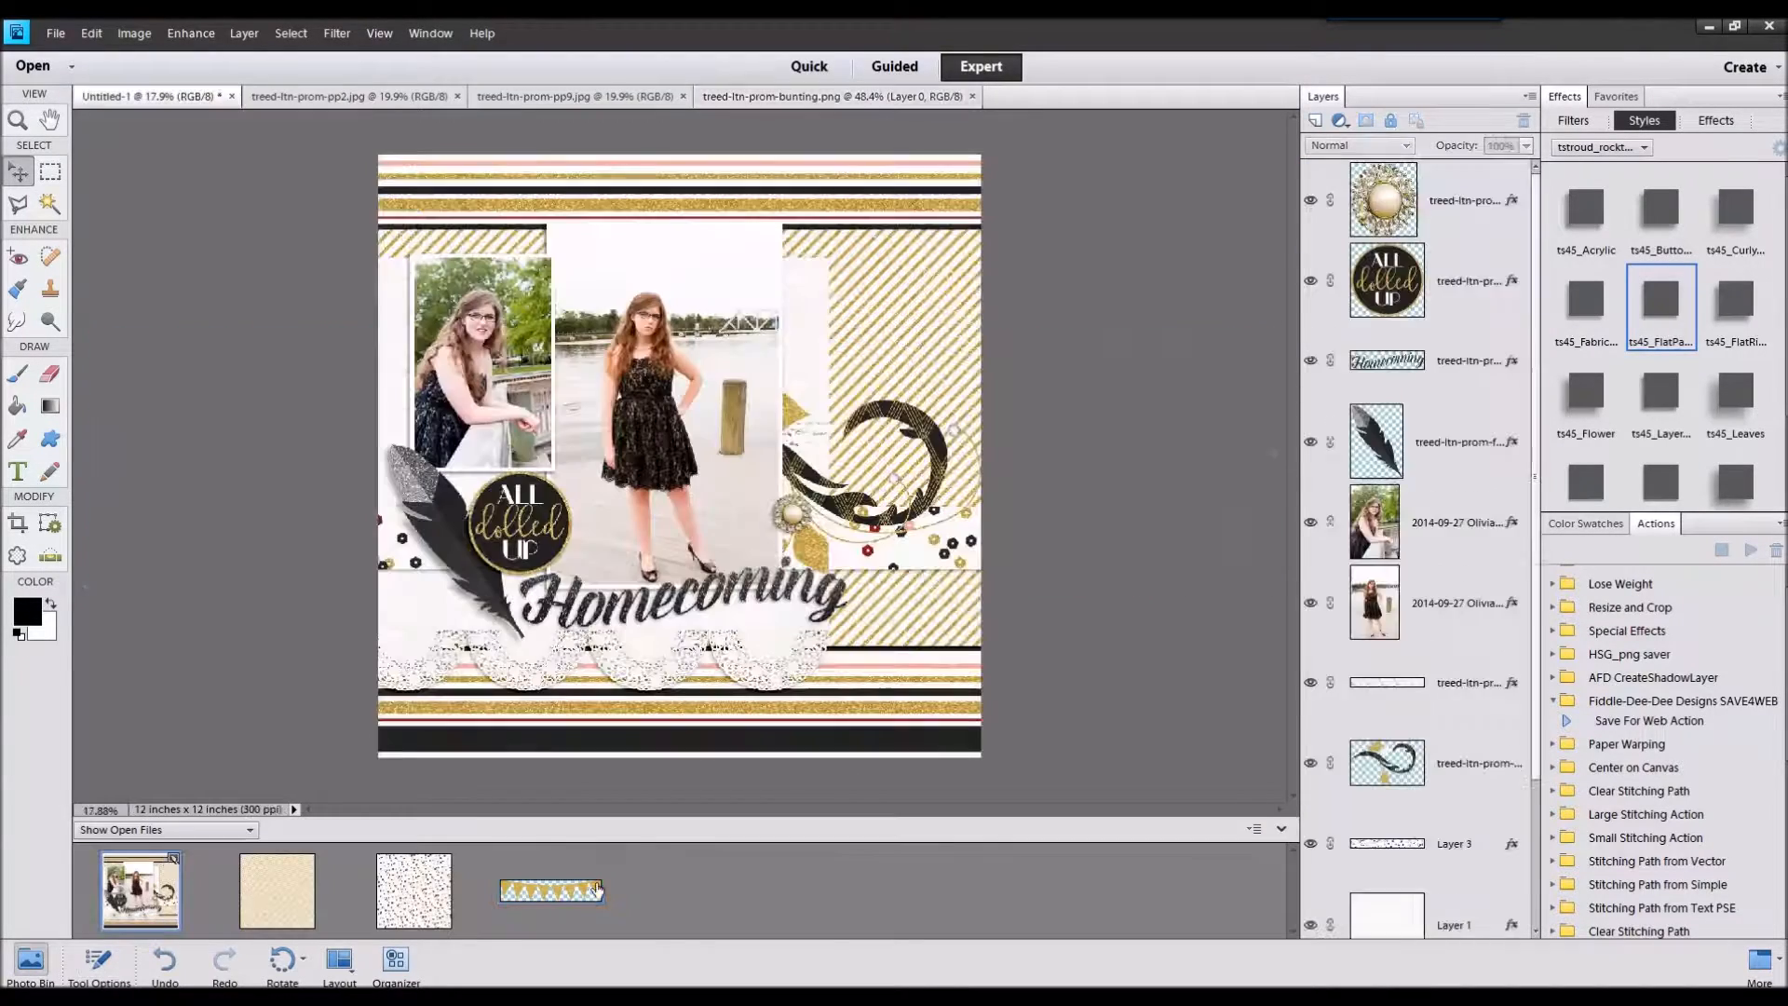
left_click_drag(582, 889, 696, 498)
left_click_drag(813, 432, 816, 596)
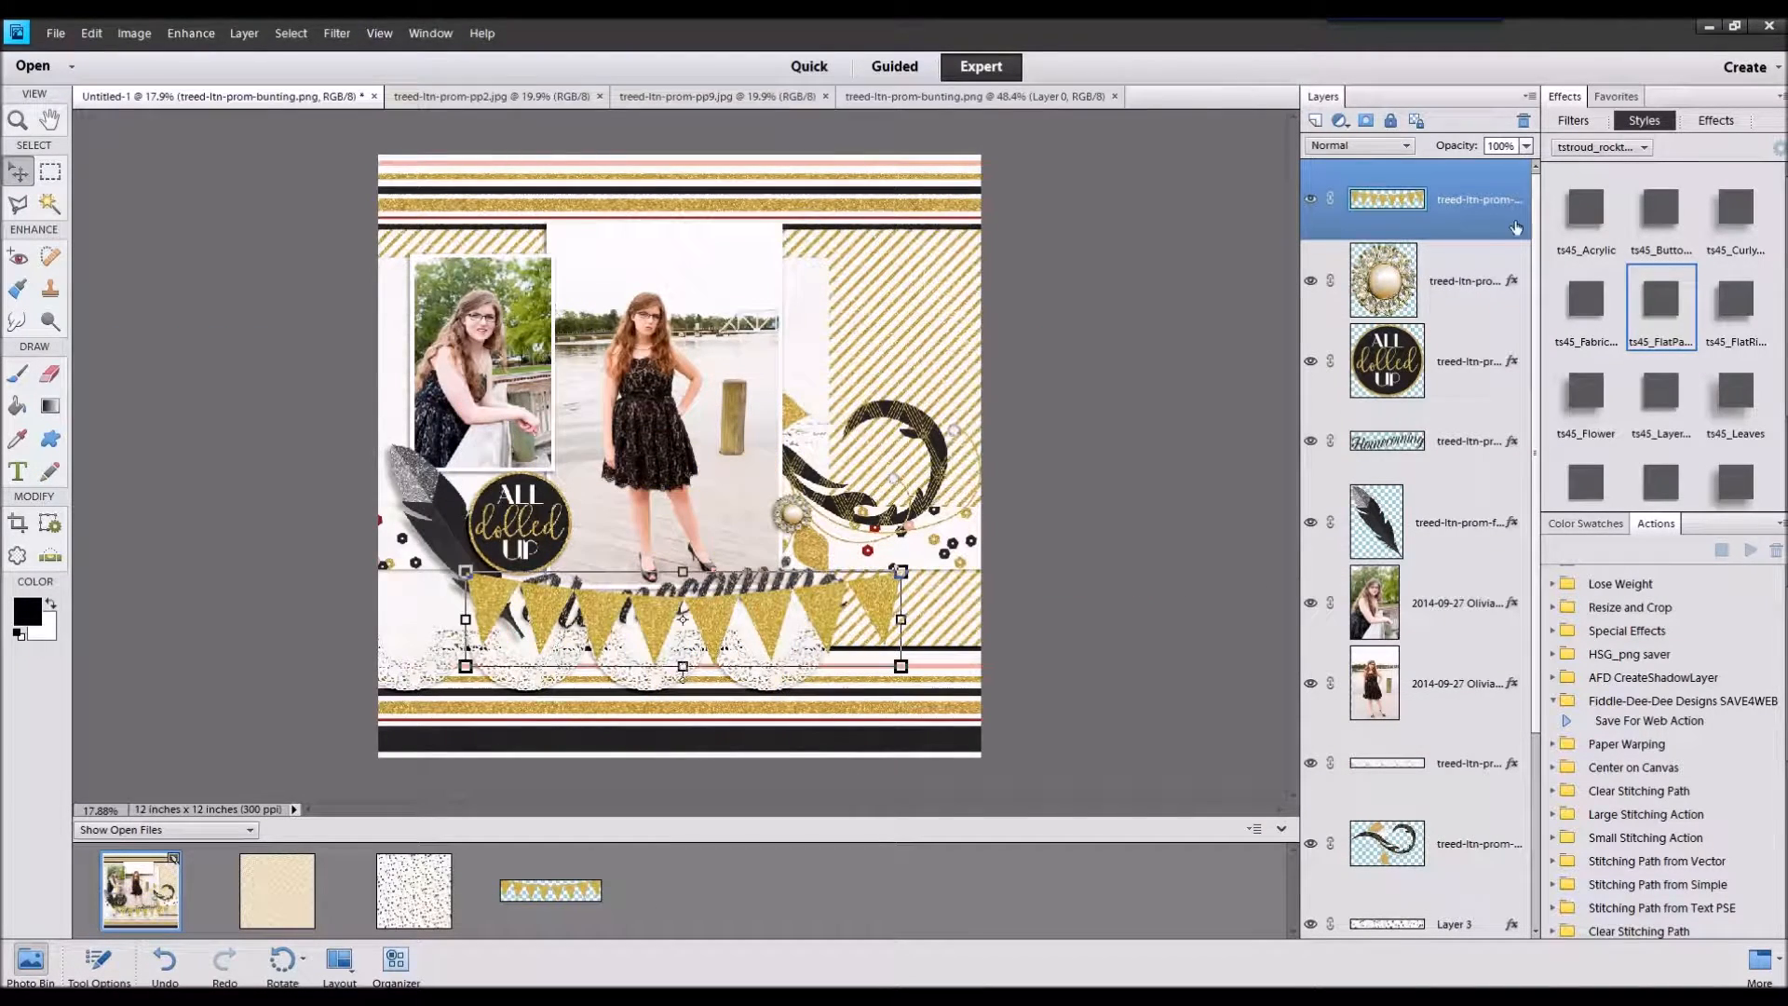
Step: Give the bunting the ts45_Flower shadow style and stack it beneath both photos and the title
double_click(1736, 209)
left_click(1600, 399)
left_click_drag(1387, 199, 1387, 722)
left_click_drag(883, 583, 879, 584)
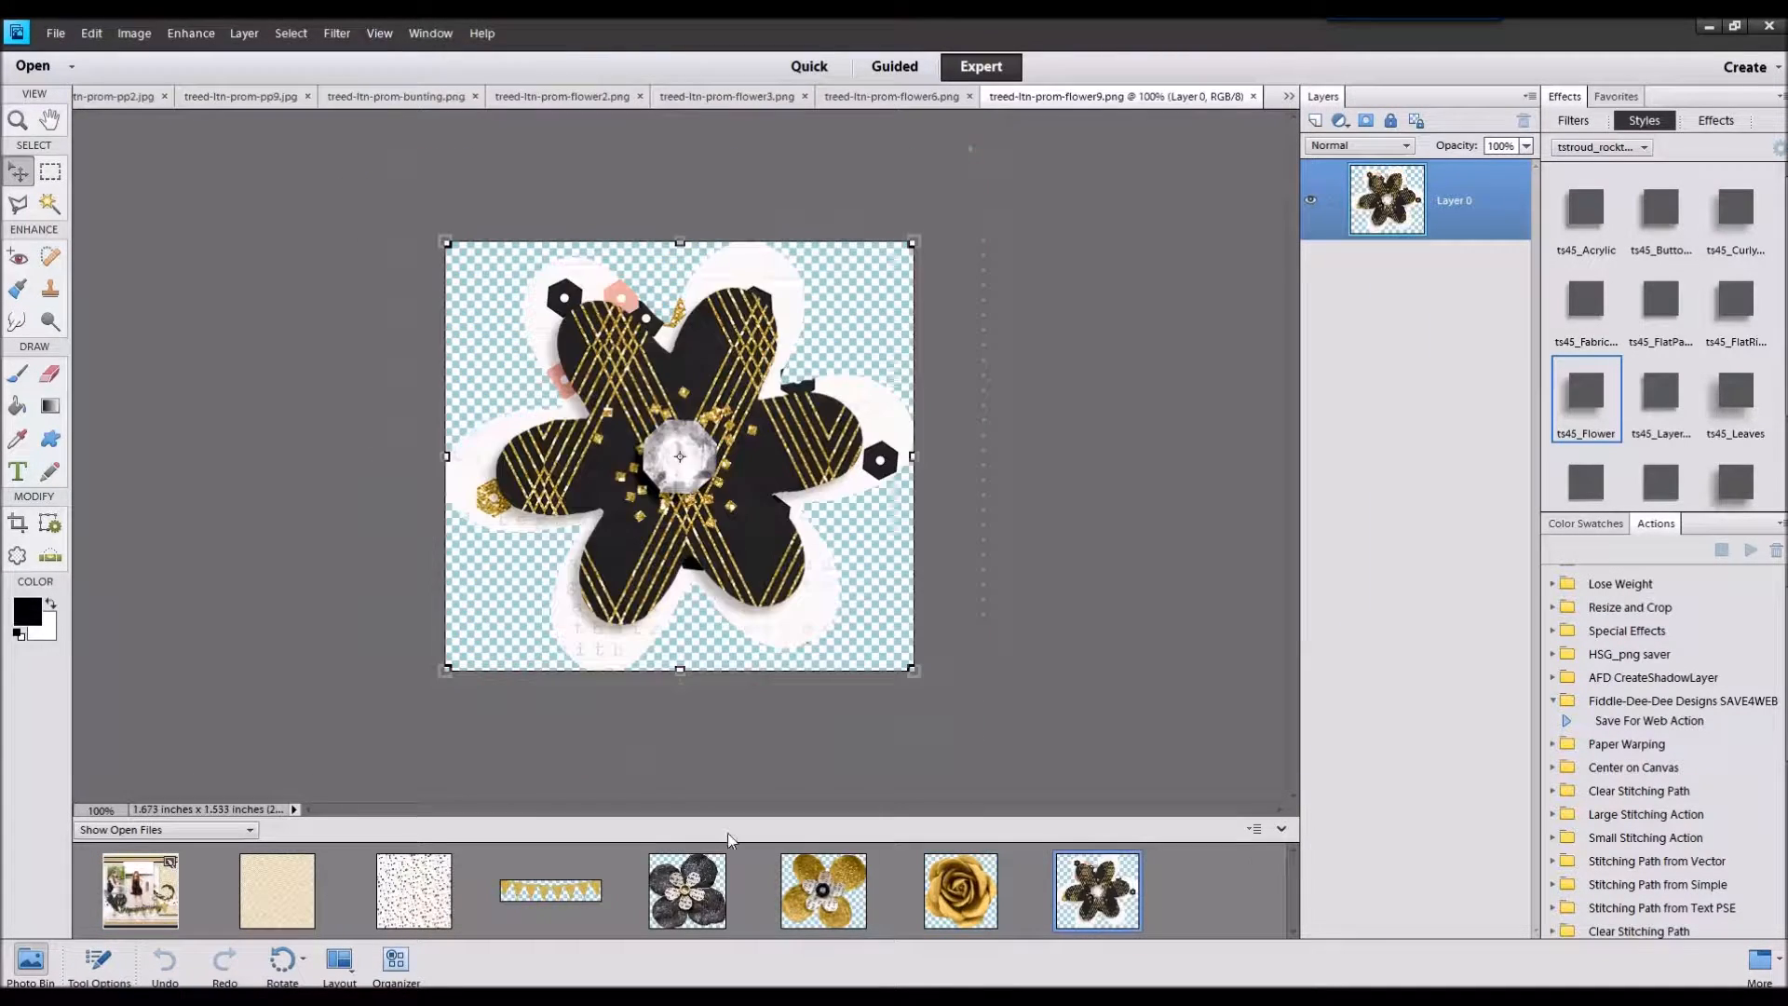
Step: Close the pp2 paper, pp9 paper and bunting files, leaving the page and the four flower files open
left_click(165, 891)
left_click(300, 896)
left_click(519, 892, "shift")
right_click(518, 892)
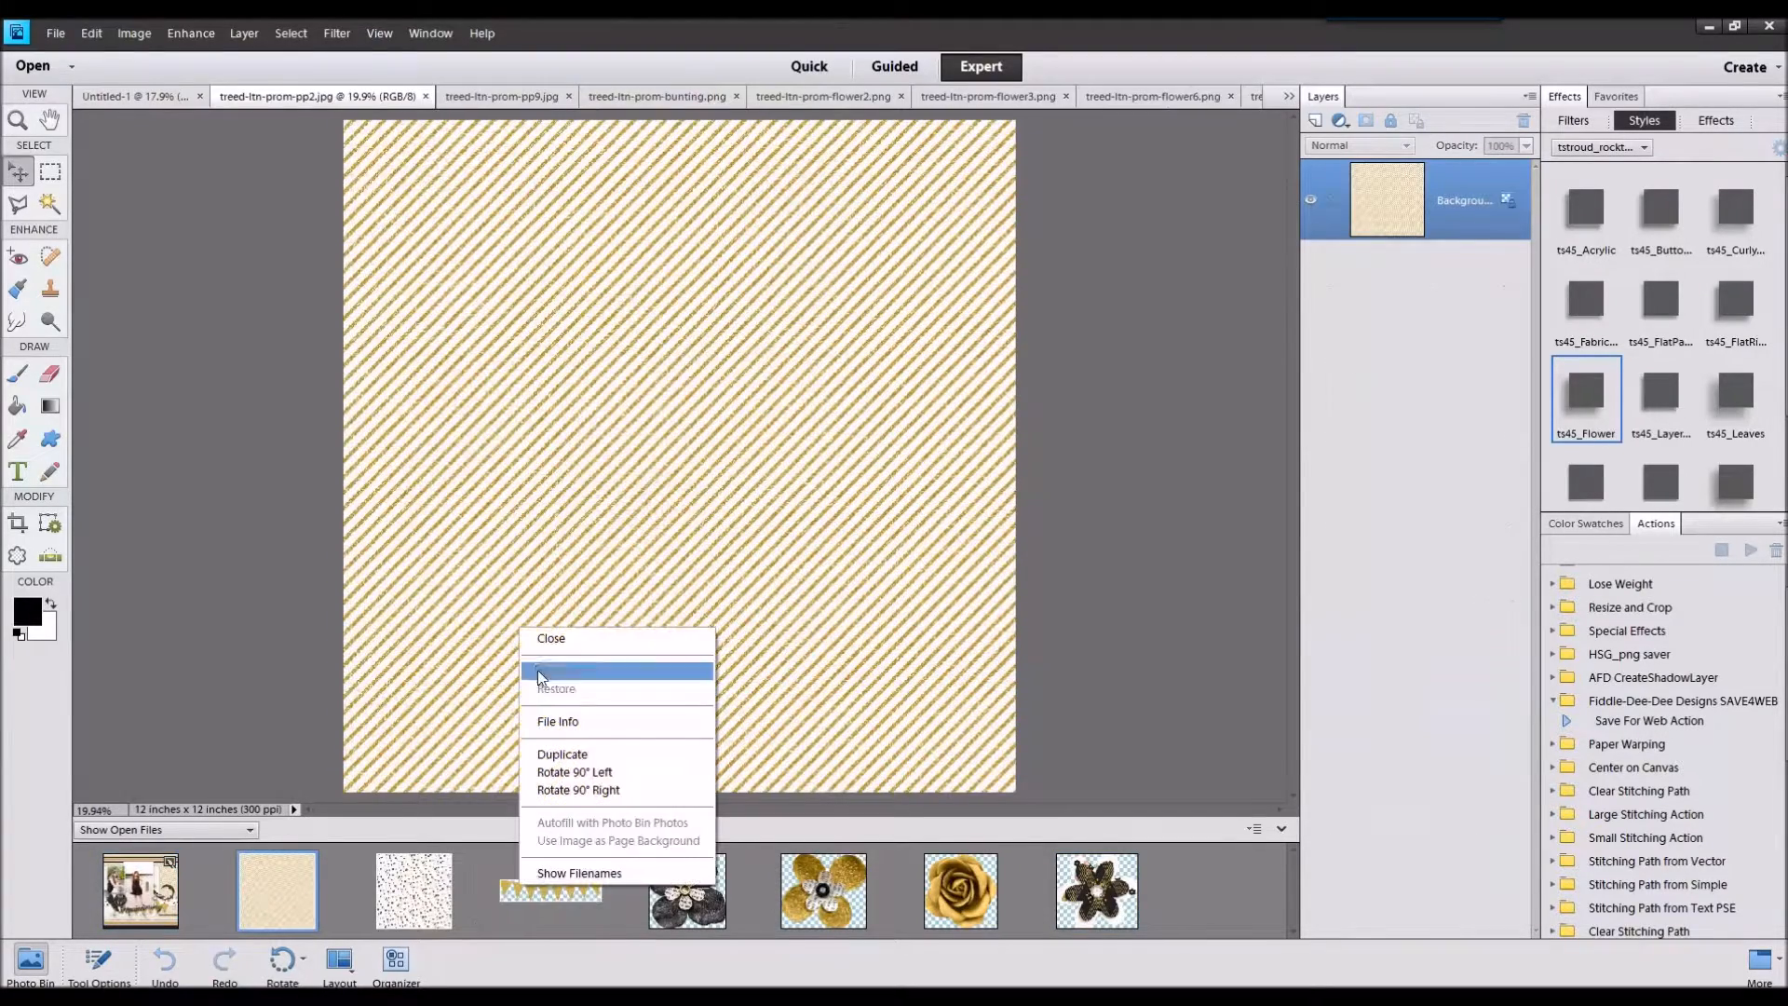
left_click(542, 638)
Step: Add the flower2, flower3, flower6 and flower9 embellishments to the page as the topmost layers
left_click(1018, 507)
left_click(1437, 215)
left_click_drag(276, 889, 596, 559)
left_click_drag(557, 867, 606, 559)
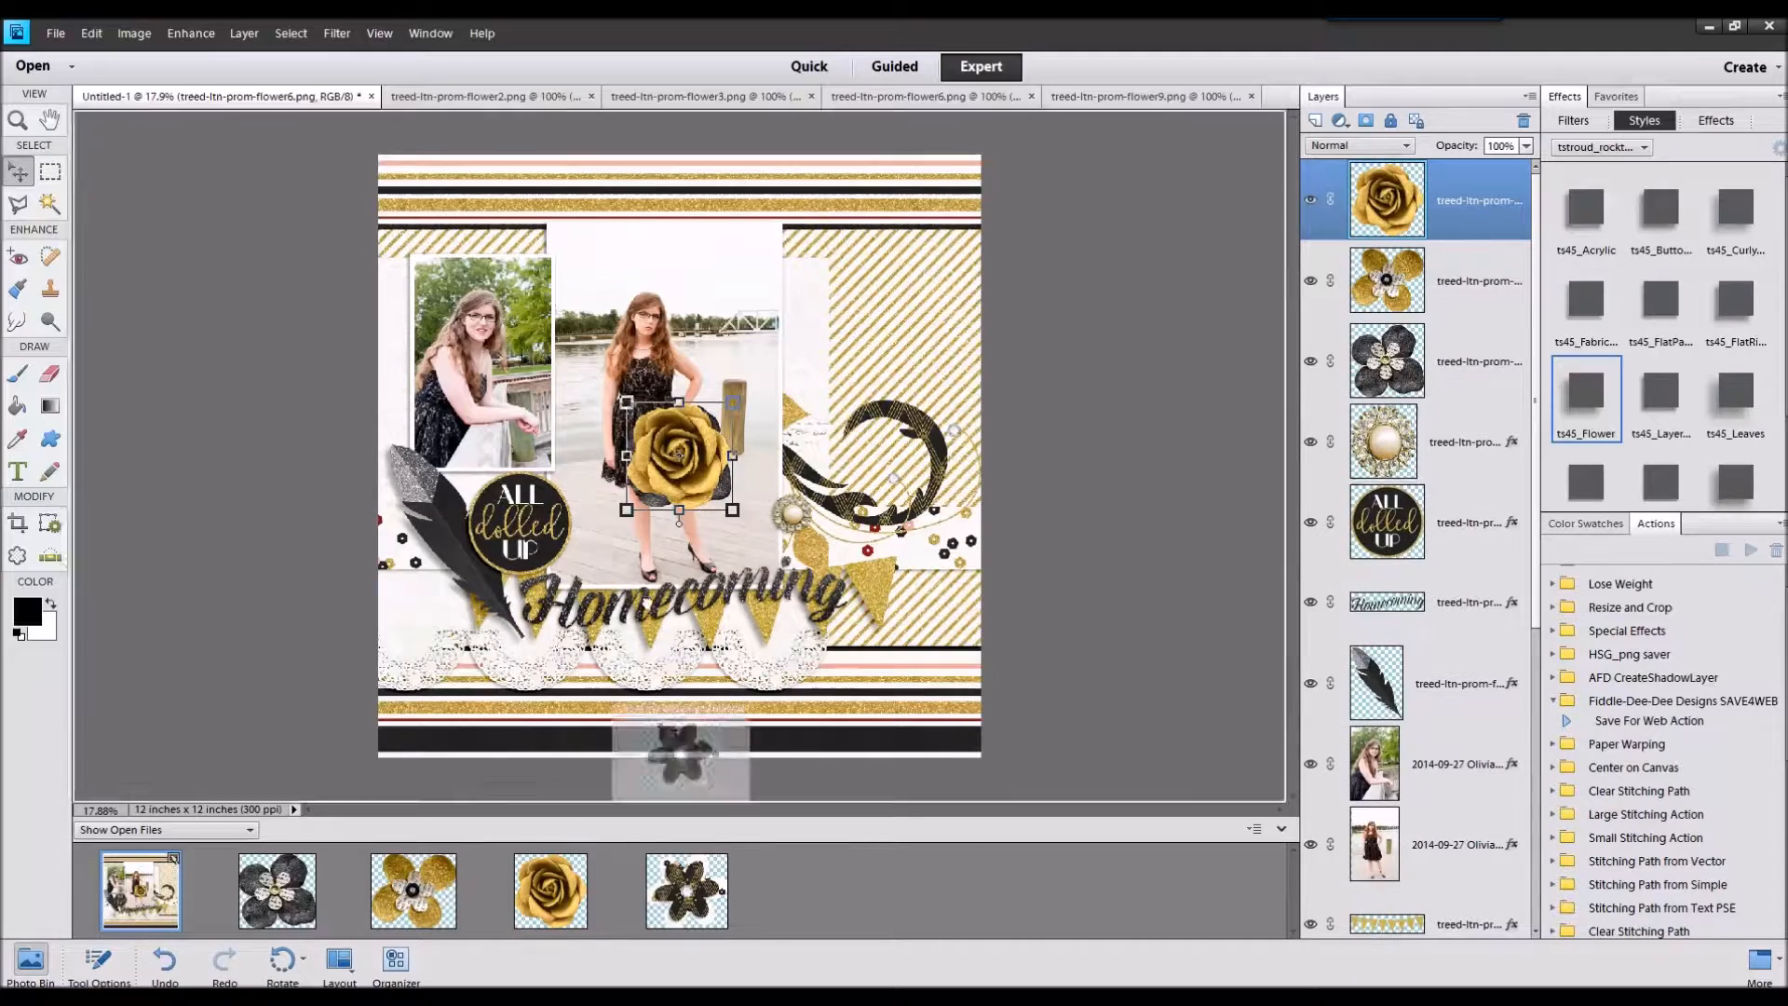
left_click_drag(693, 885, 633, 559)
Step: Scale down the four flowers with the ts45_Flower shadow style, and place two by the feather and two by the swirl
left_click(1468, 451, "shift")
left_click_drag(731, 403, 425, 579)
left_click(832, 554)
left_click_drag(638, 497, 915, 557)
left_click_drag(922, 633, 833, 542)
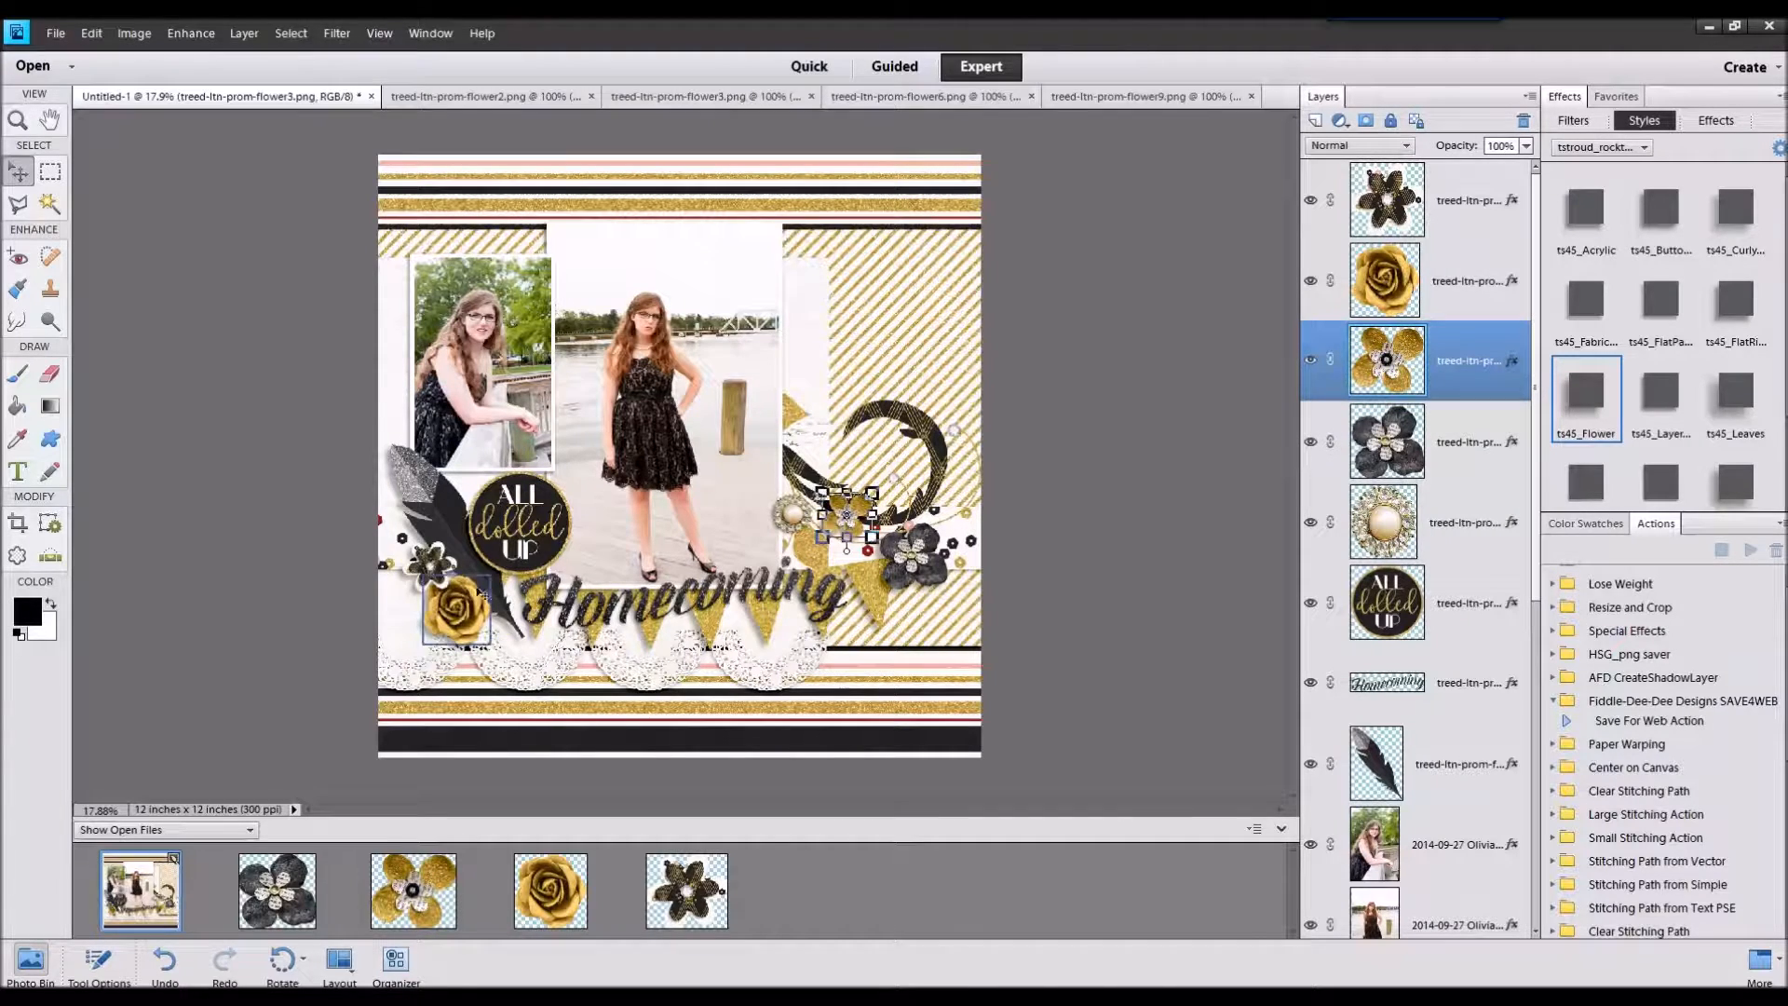
Step: Stack the small black flower by the feather beneath the other flowers, shift it slightly outward, and give it the ts45_Layer shadow style
left_click(428, 563)
left_click_drag(1411, 239, 1430, 480)
left_click_drag(426, 566, 411, 578)
left_click(1665, 404)
left_click(1221, 405)
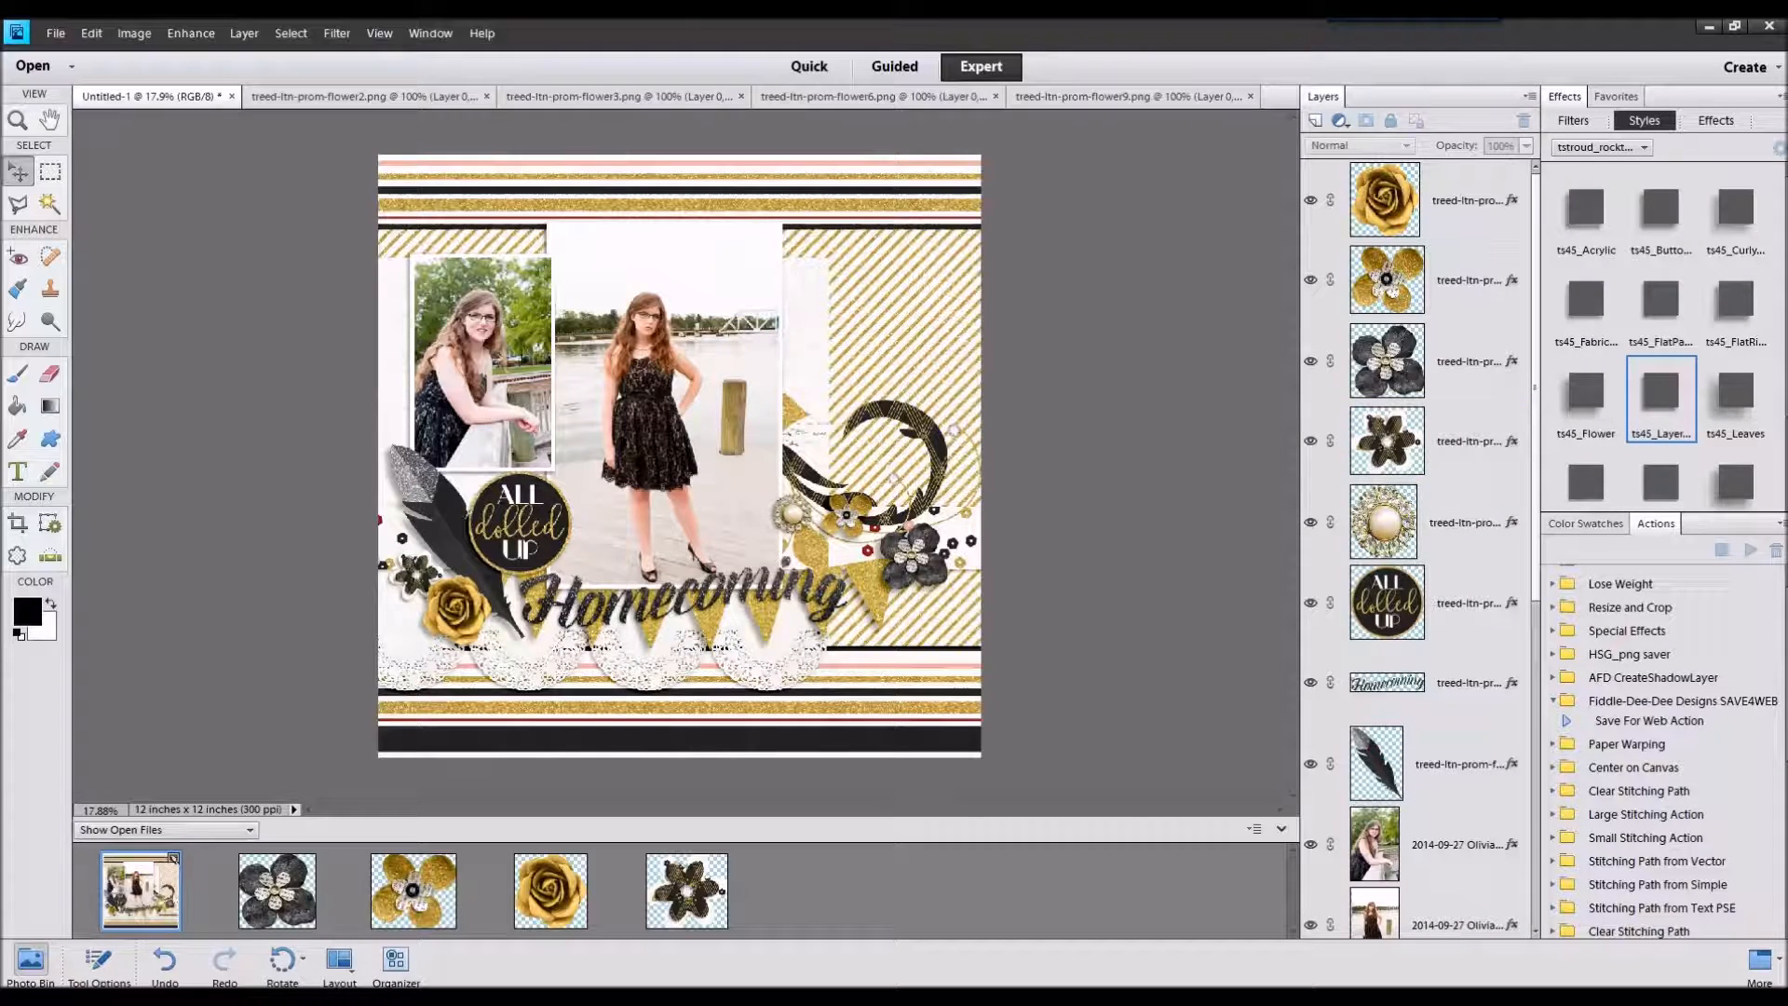
Step: Add the goldstars embellishment to the page and place it over the large photo's upper-right corner
left_click_drag(1080, 858, 1079, 843)
double_click(156, 908)
left_click_drag(808, 892, 812, 224)
left_click(750, 337)
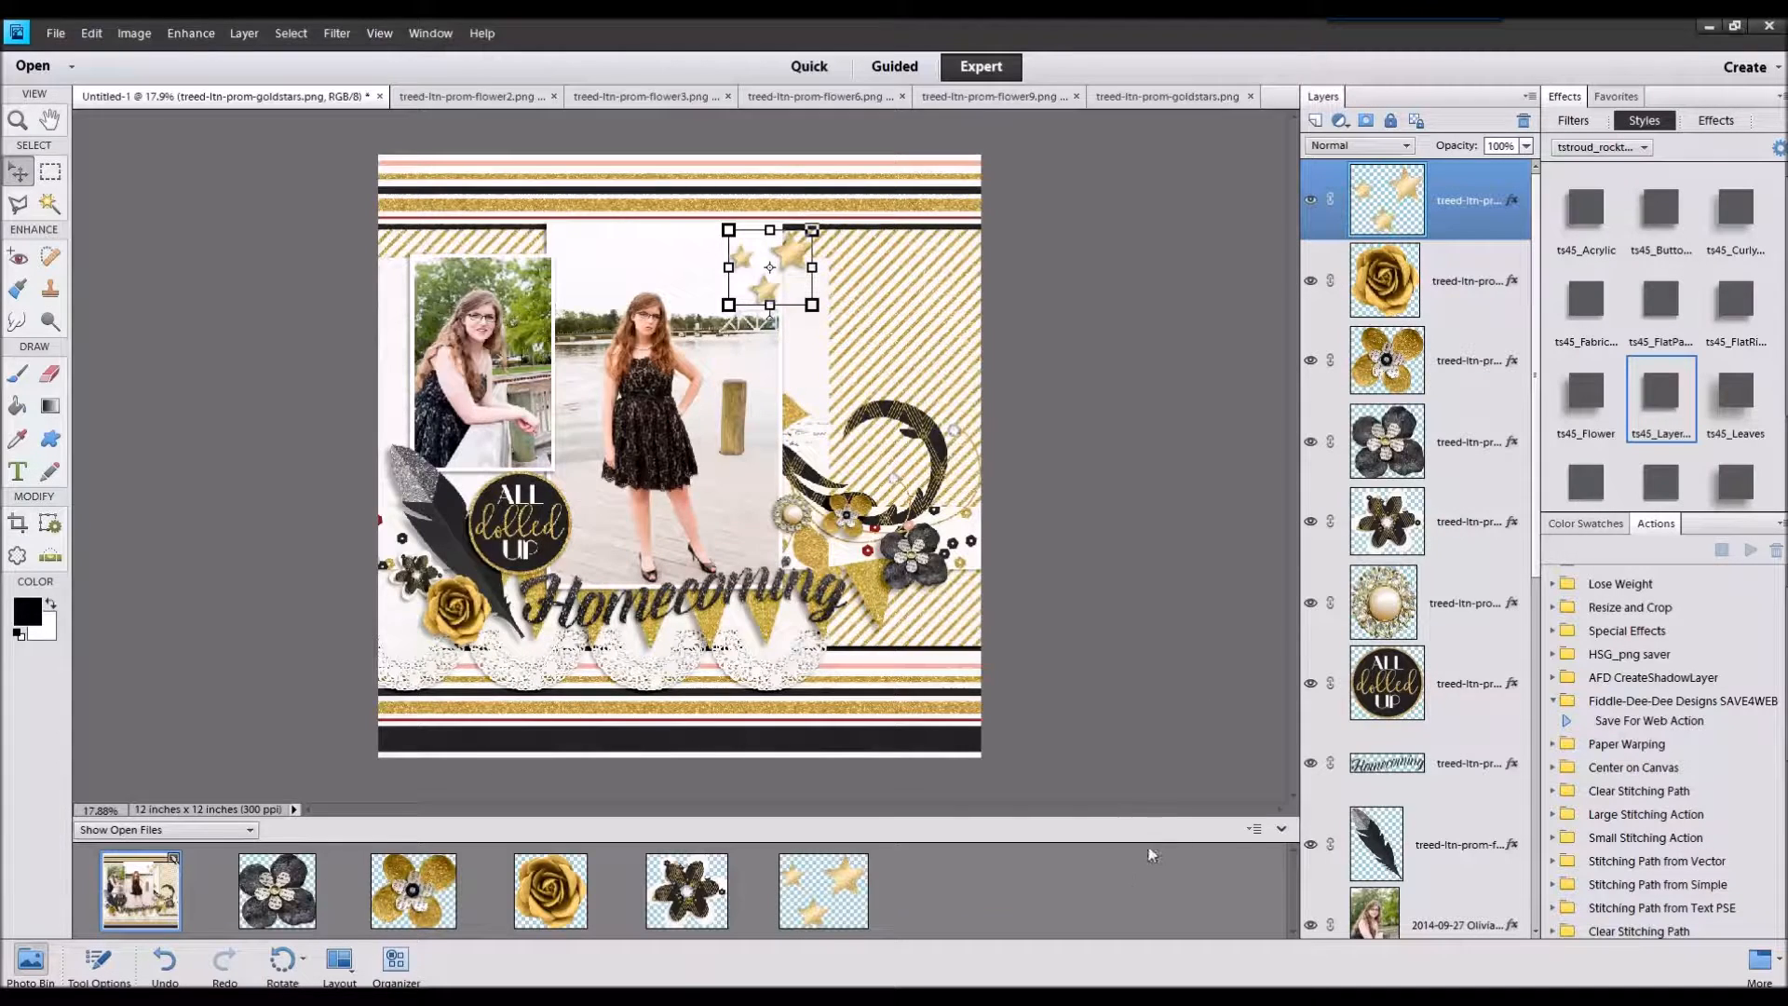
Step: Add the black ribbon3, stack it lower among the layers, and run it above the lace, ending at the white paper's right edge
left_click(151, 880)
left_click_drag(945, 896, 758, 678)
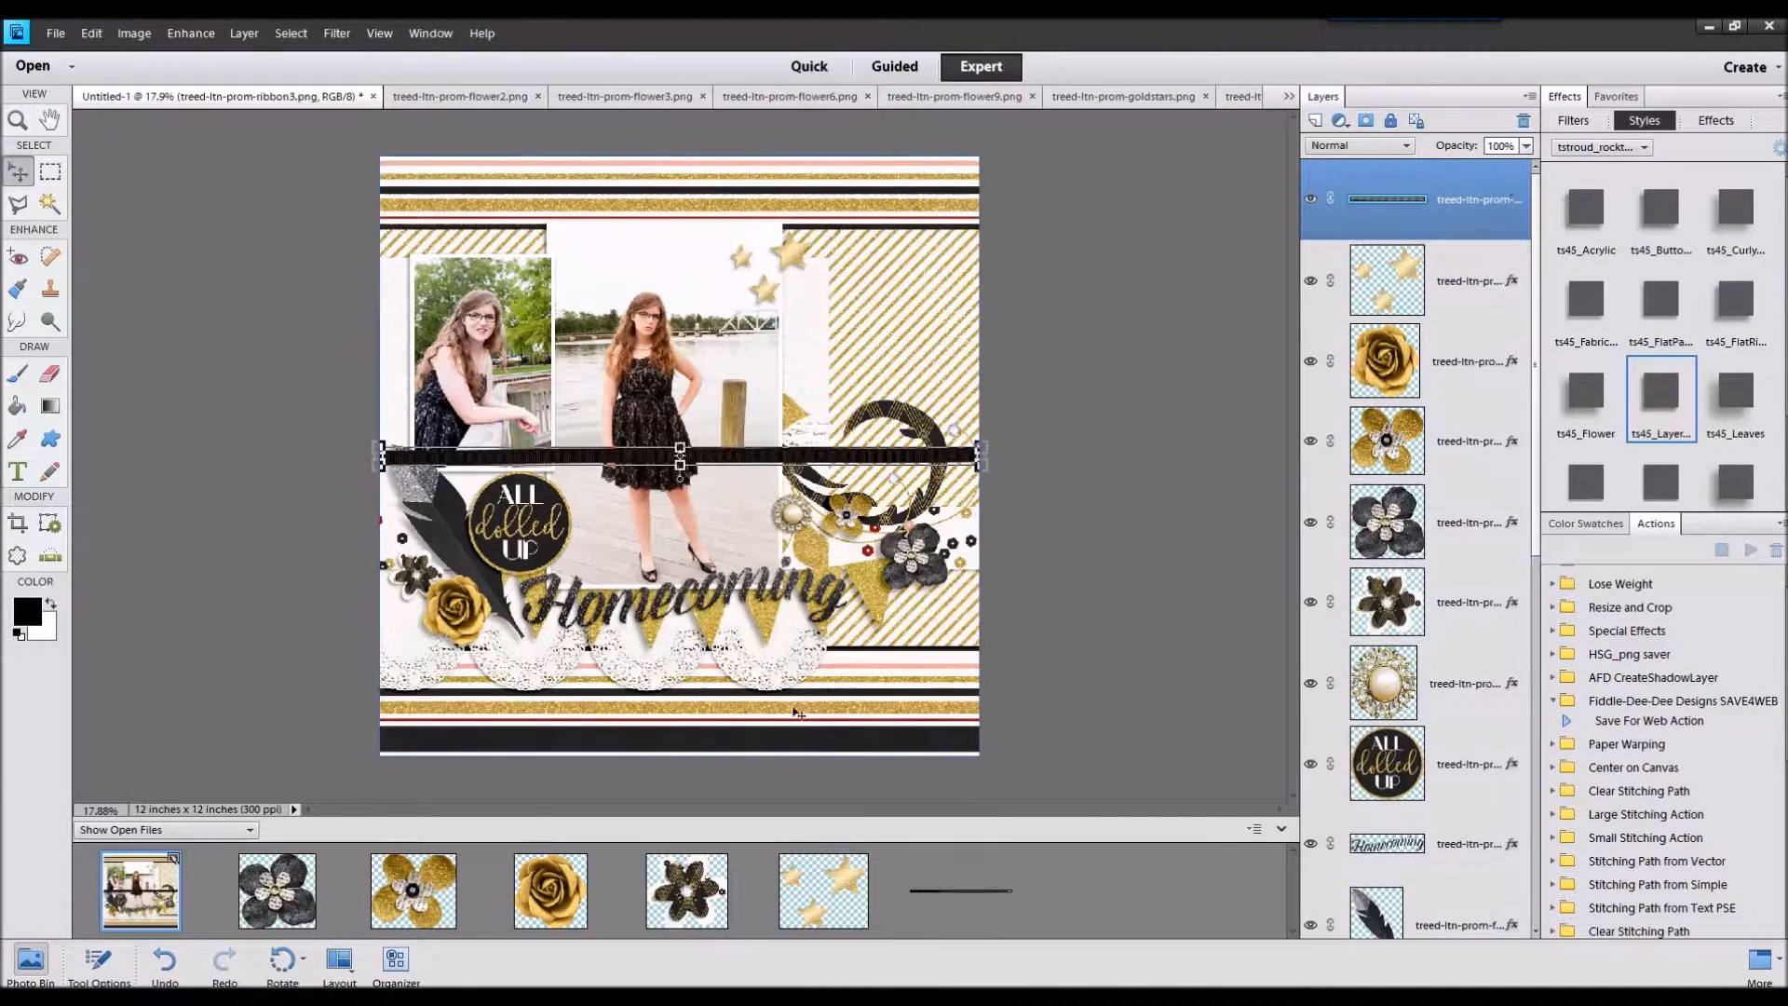
left_click_drag(1482, 213, 1467, 576)
left_click_drag(971, 458, 820, 622)
Step: Duplicate the black ribbon for bands behind the photo tops and above the lace, with the copy stacked just beneath the bunting
key("ctrl+j")
key("ctrl+bracketright")
key("ctrl+bracketright")
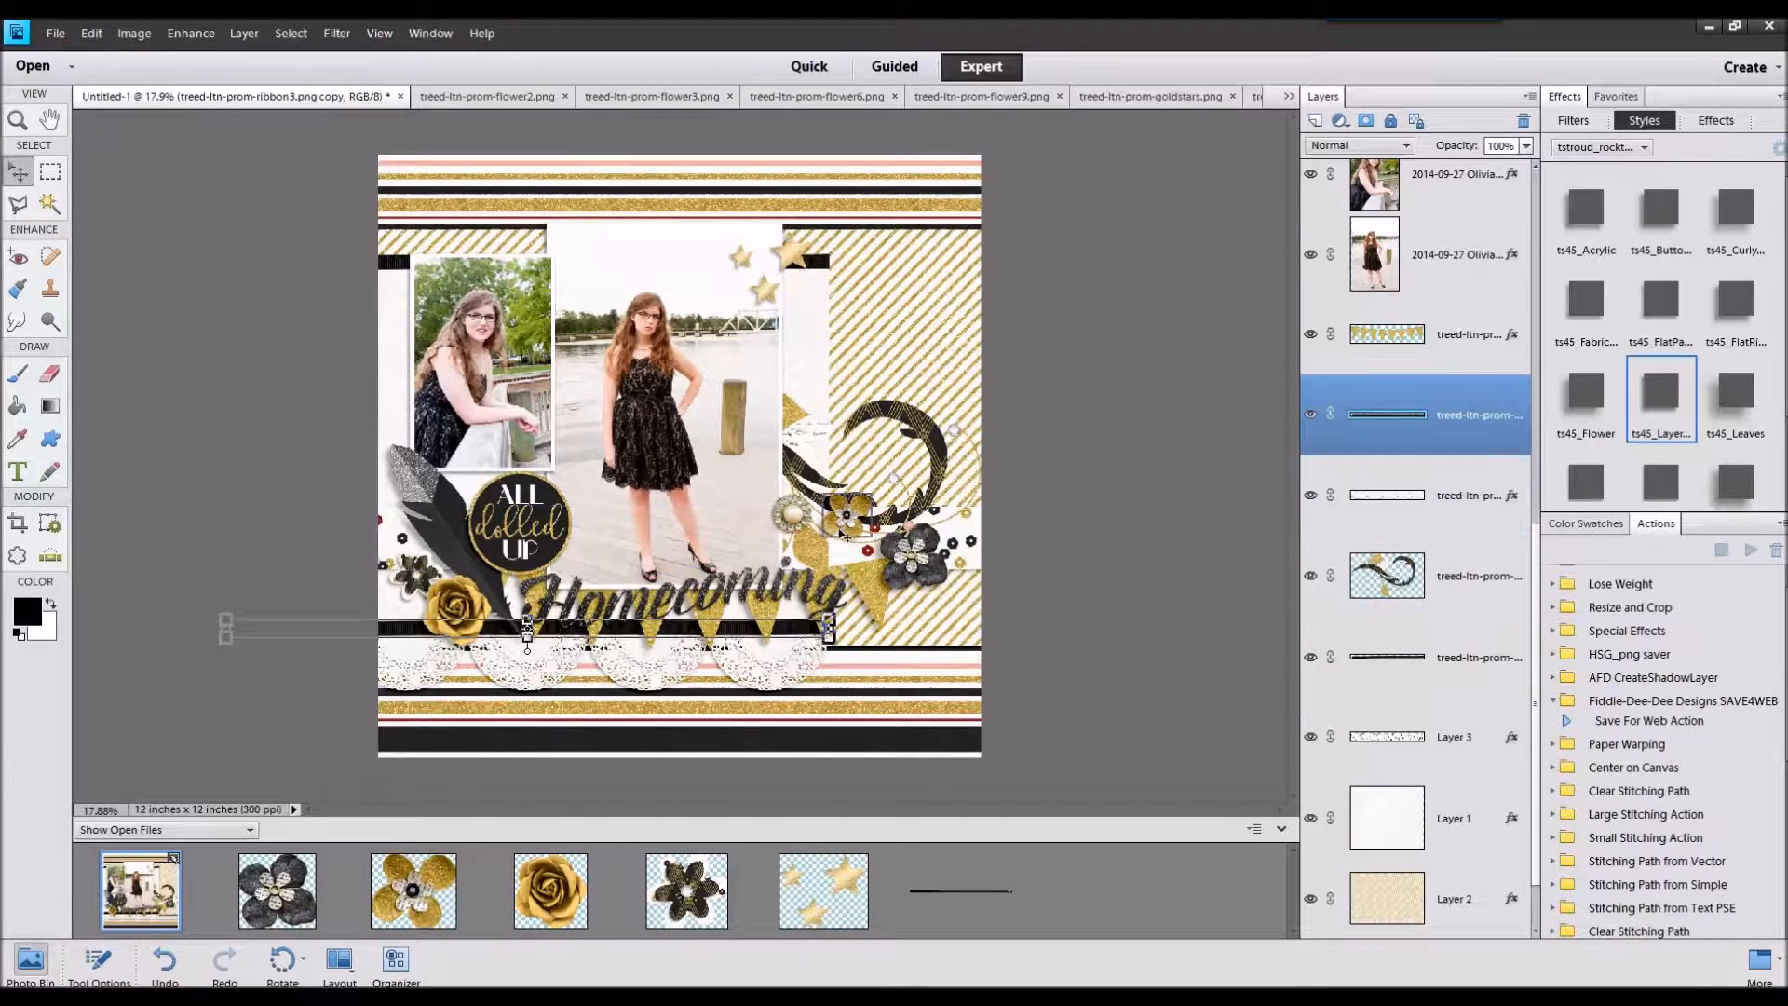
scroll(764, 540, "up", 2)
left_click_drag(749, 644, 738, 650)
Step: Add the gold ribbon2 along the lace's upper edge and stack it directly beneath the black ribbon
left_click_drag(678, 455, 164, 884)
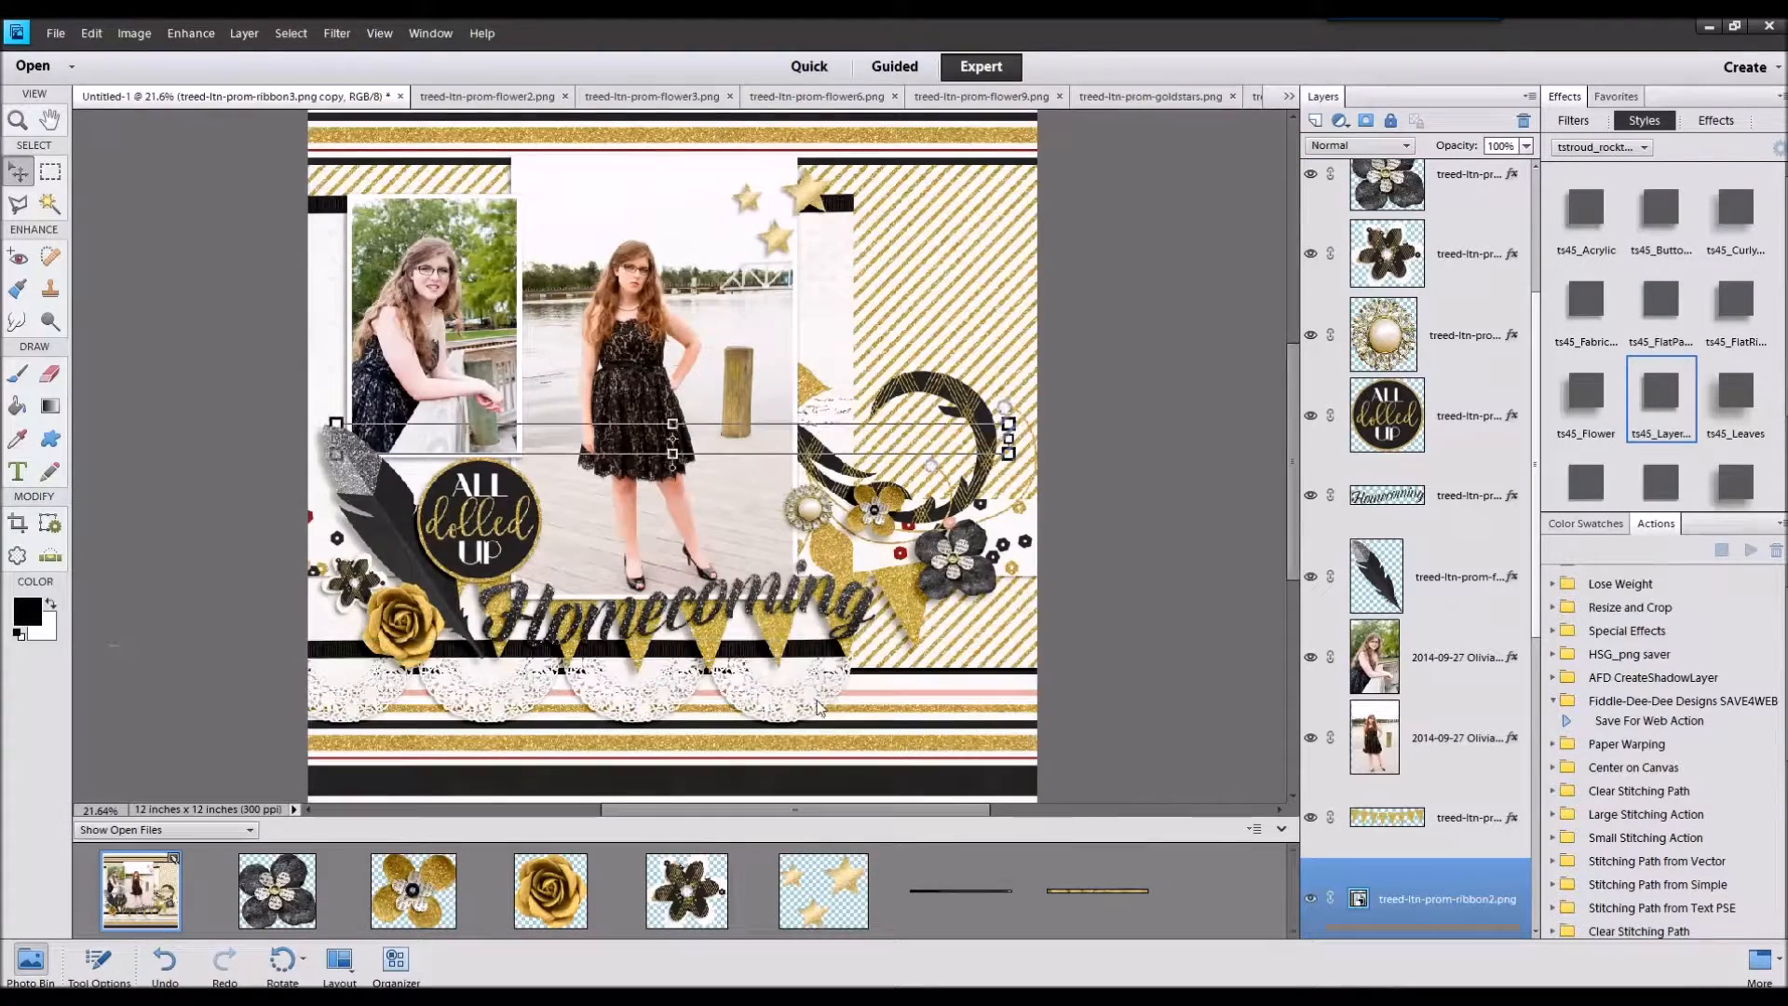
left_click_drag(796, 446, 796, 668)
scroll(1509, 653, "down", 5)
left_click_drag(1455, 508, 1462, 598)
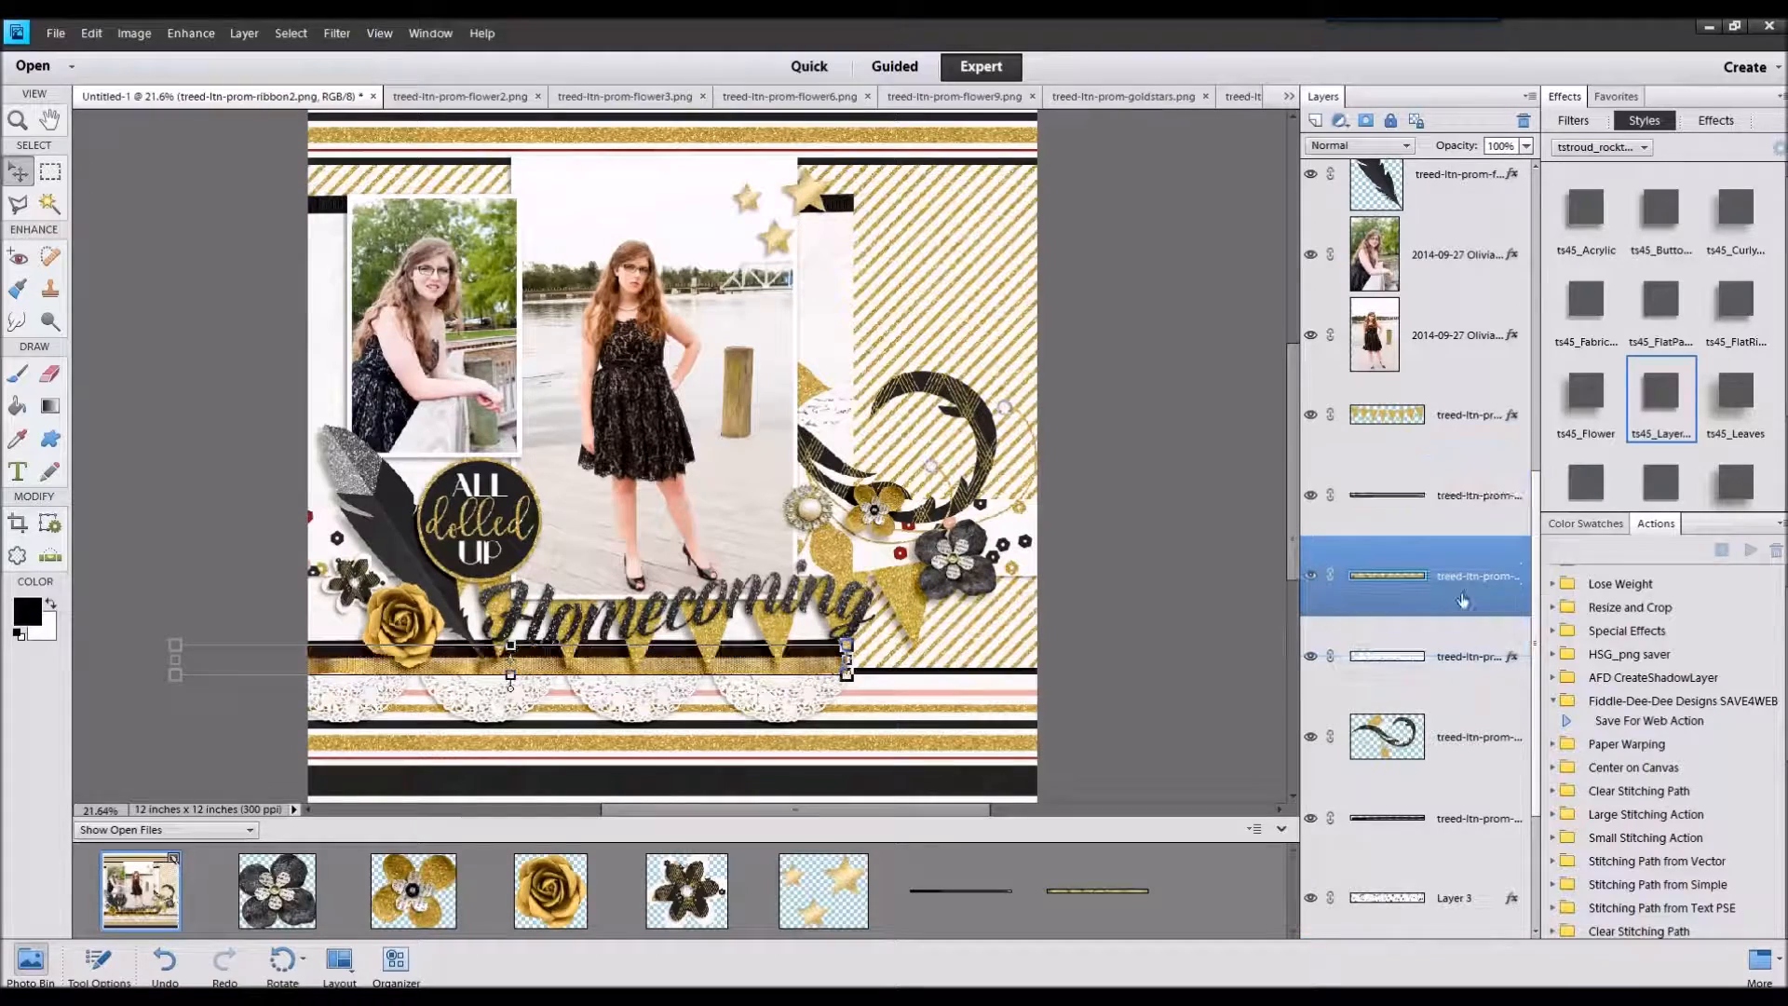
Step: Close the open flower, gold stars and ribbon files, and fit the whole page in view
left_click(277, 890)
right_click(1140, 880)
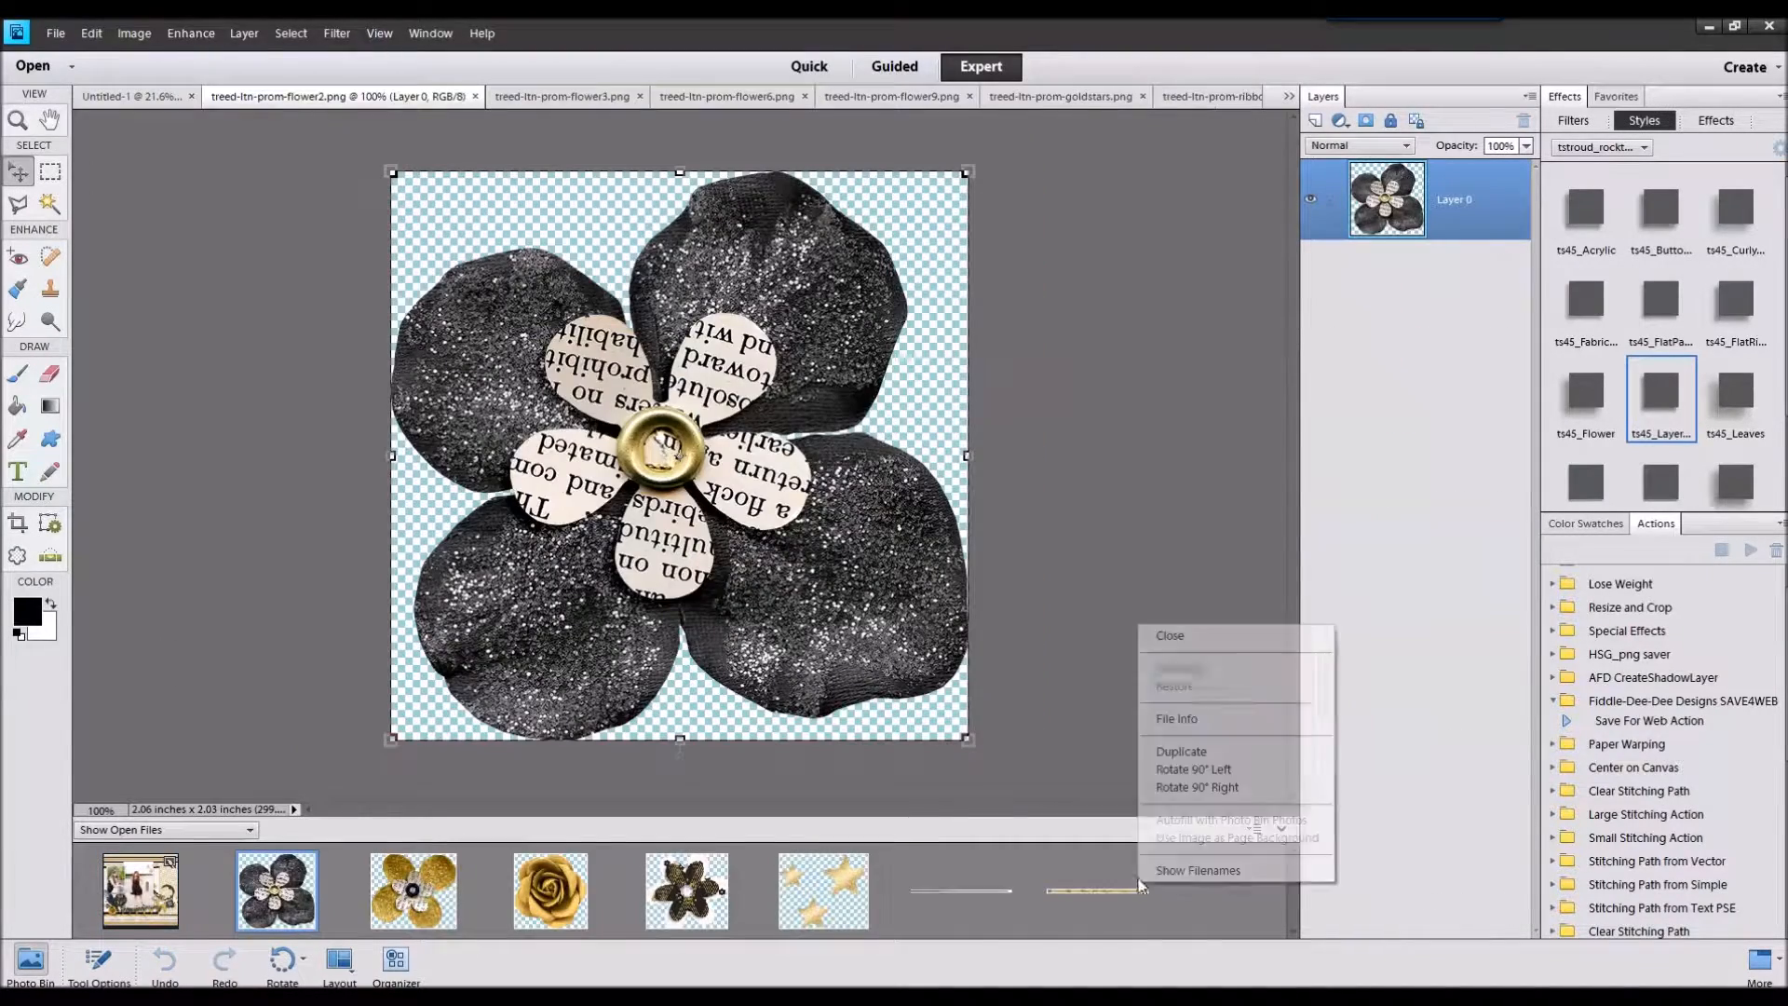
left_click(1197, 634)
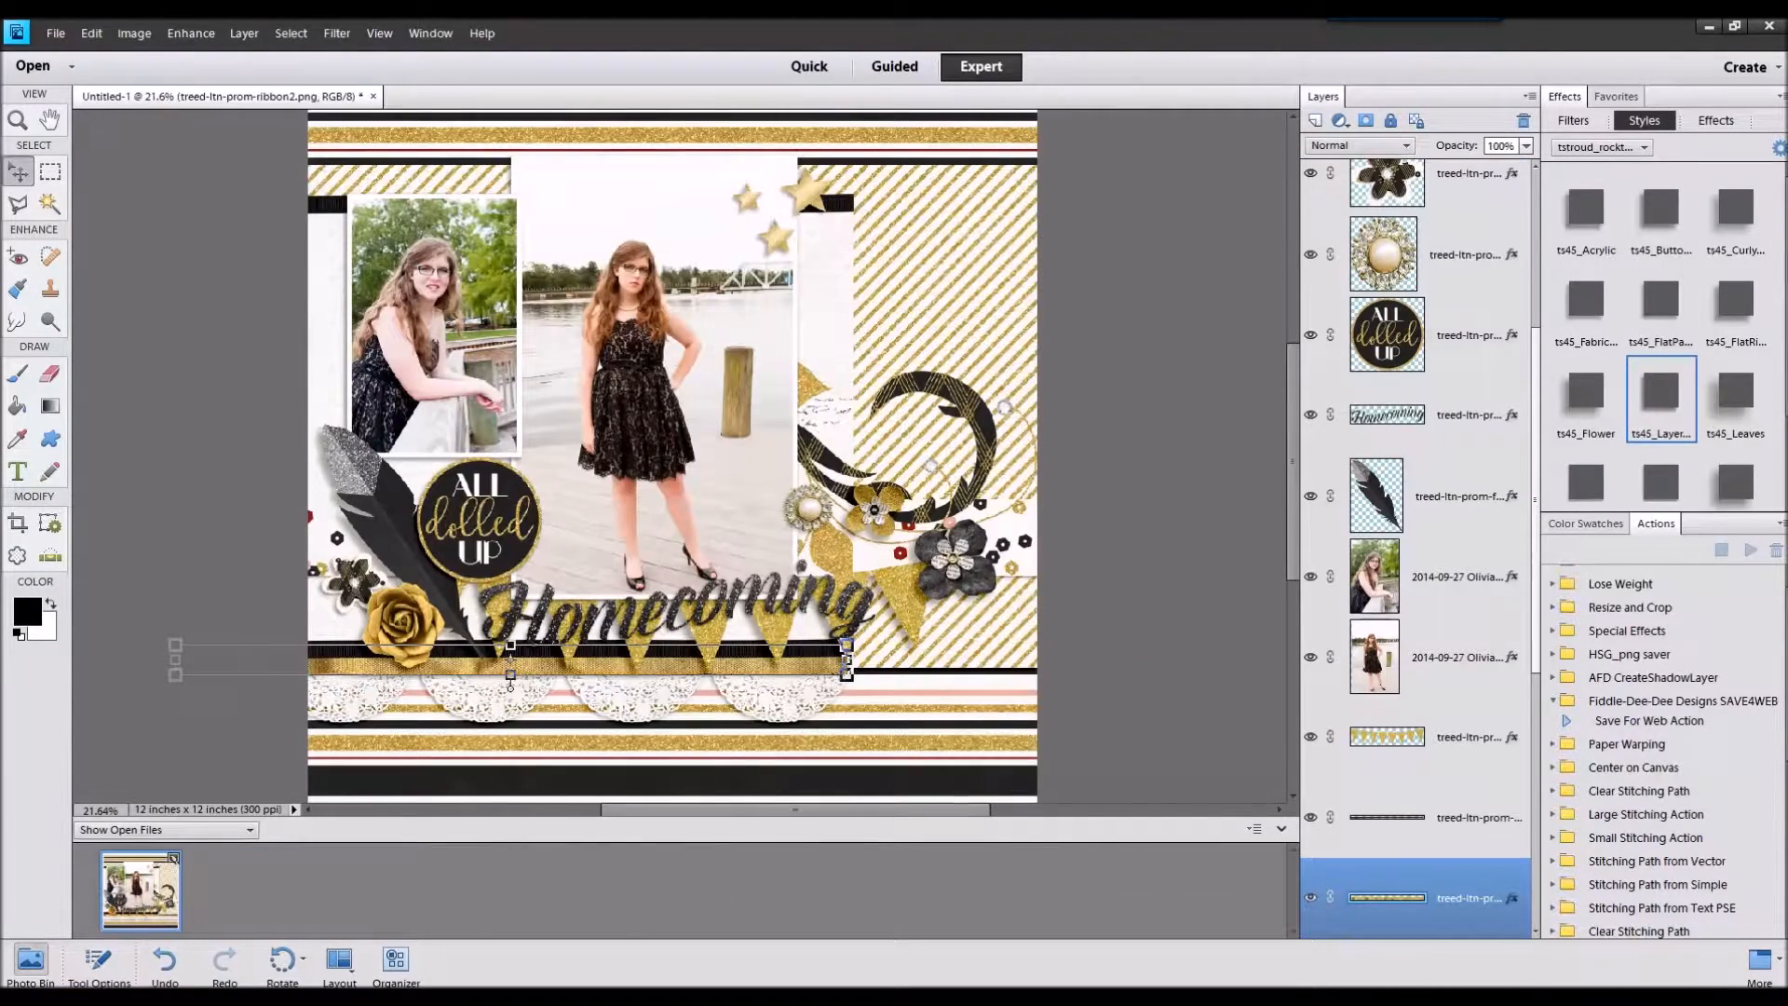
key("ctrl+0")
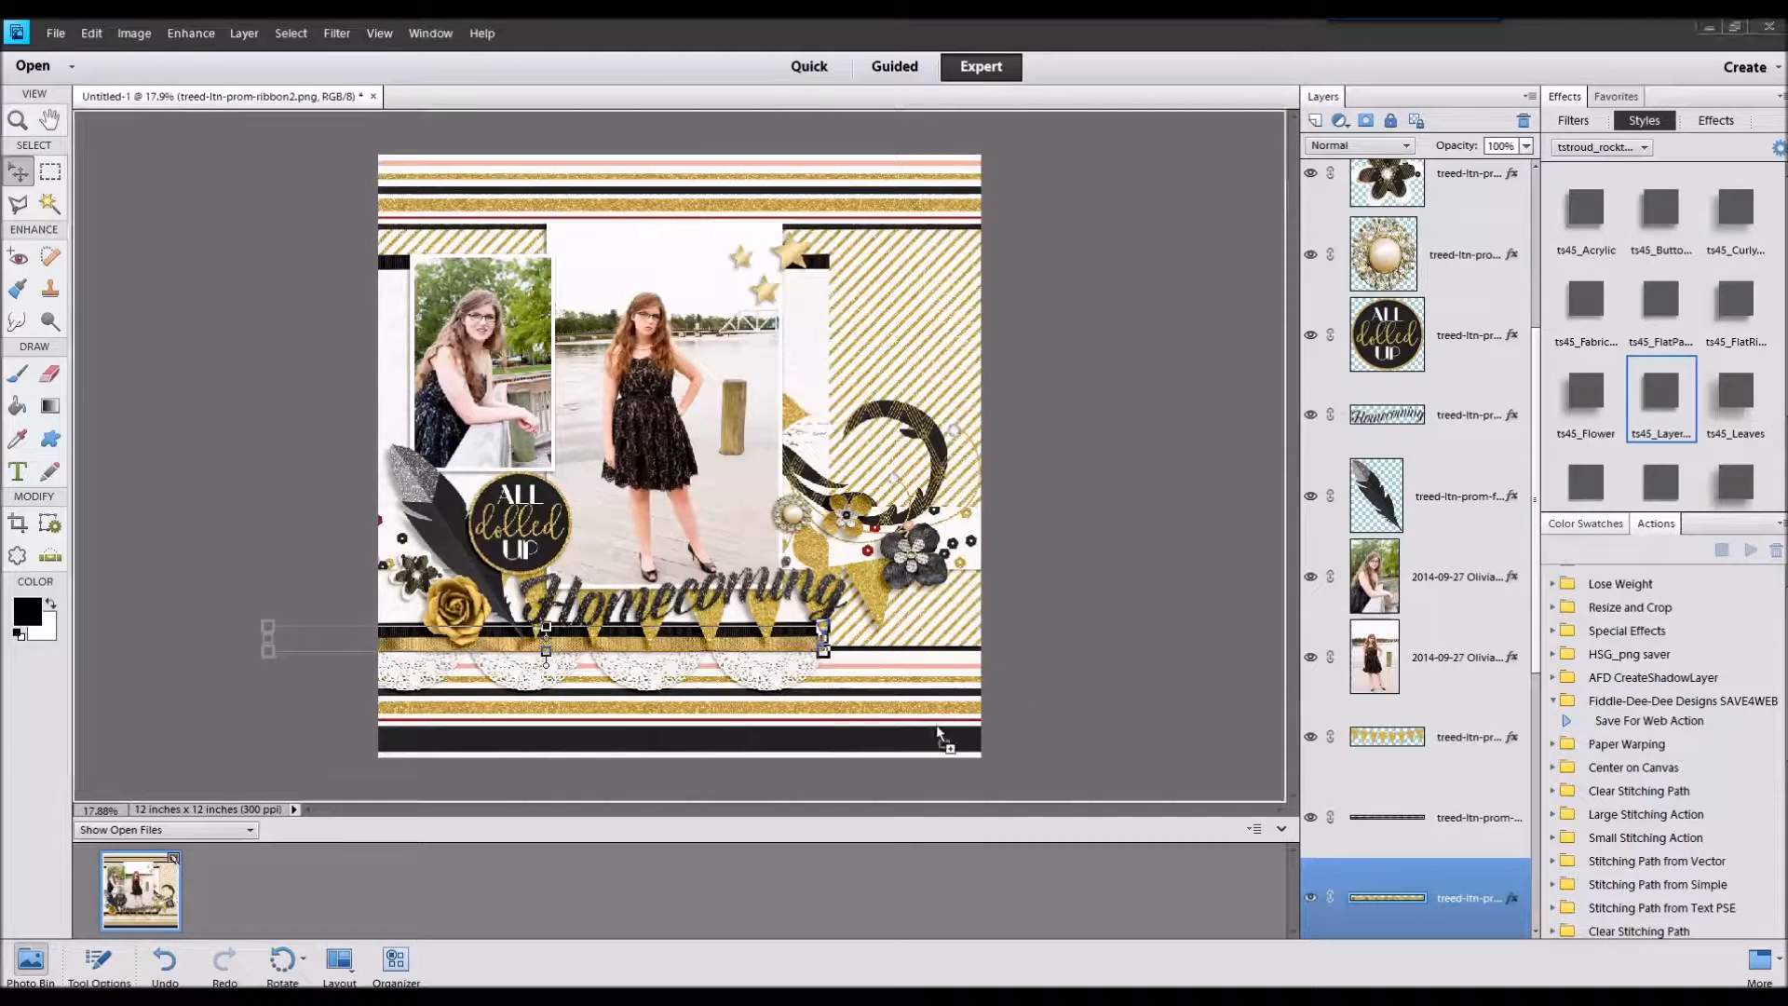
Step: Try the foliage4 leaf beneath the gold ribbon layer, by the swirl, with the ts45_Leaves shadow style
double_click(144, 867)
scroll(1451, 819, "down", 1)
scroll(1451, 819, "down", 4)
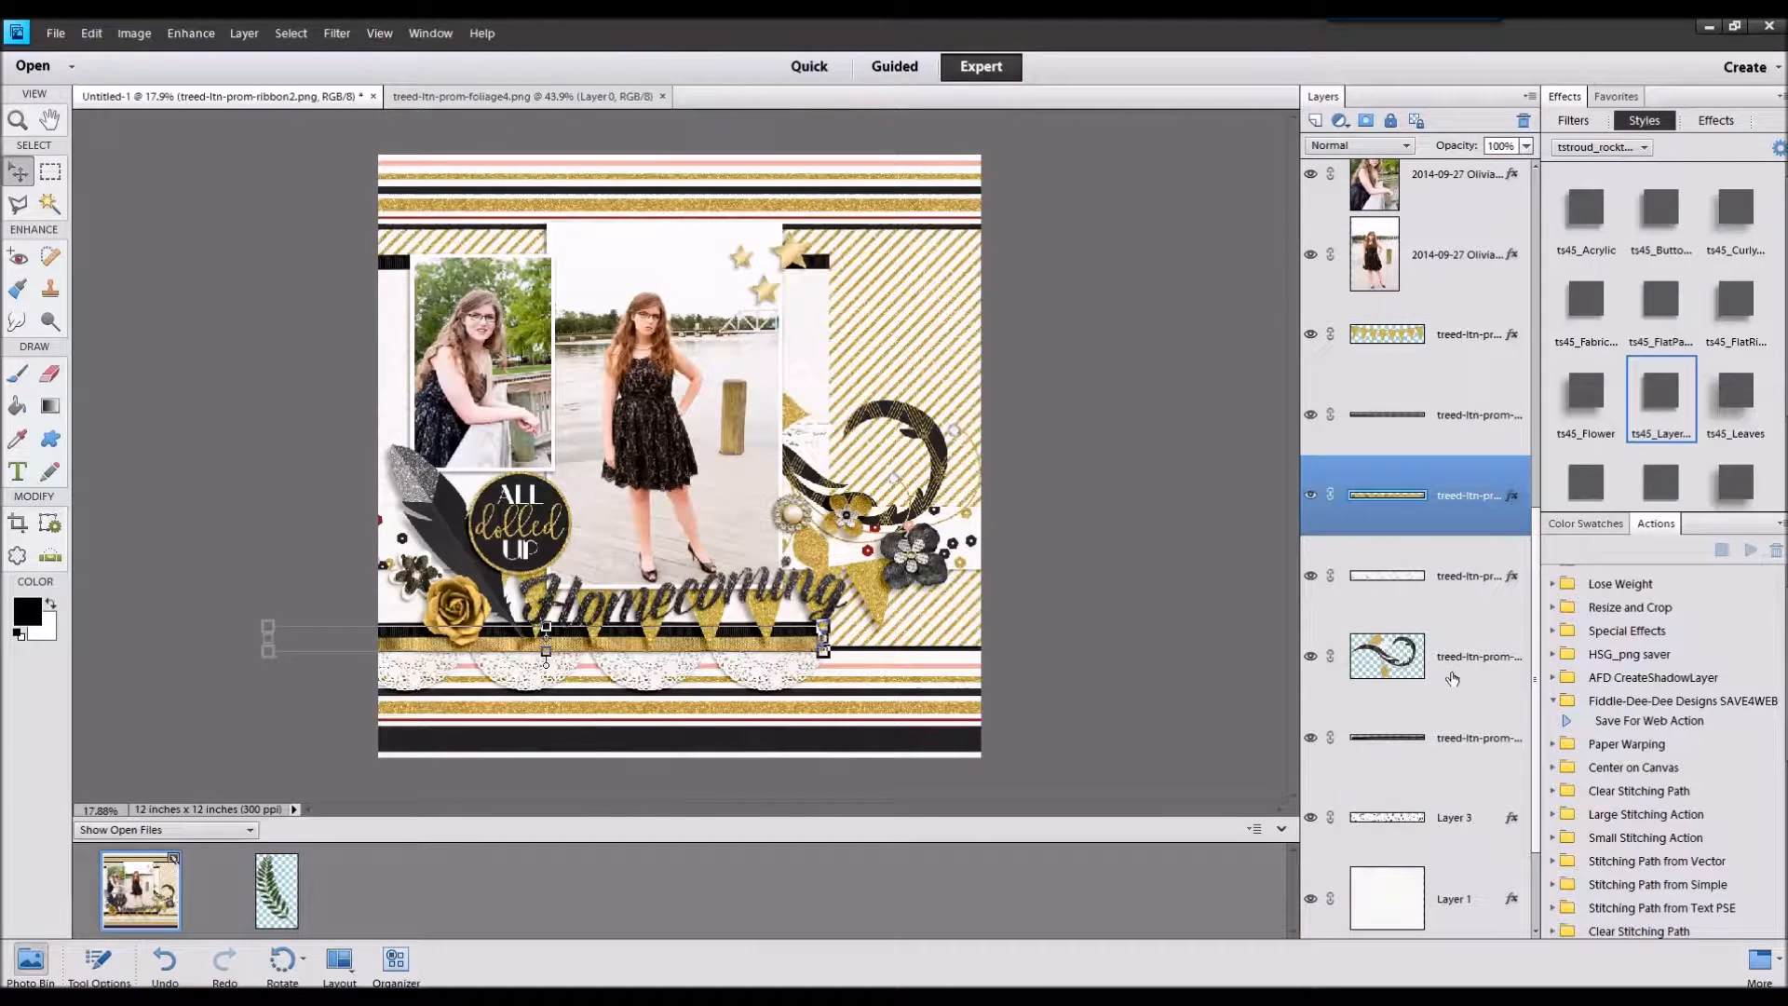
left_click(1458, 588)
left_click_drag(276, 889, 465, 559)
left_click(1736, 396)
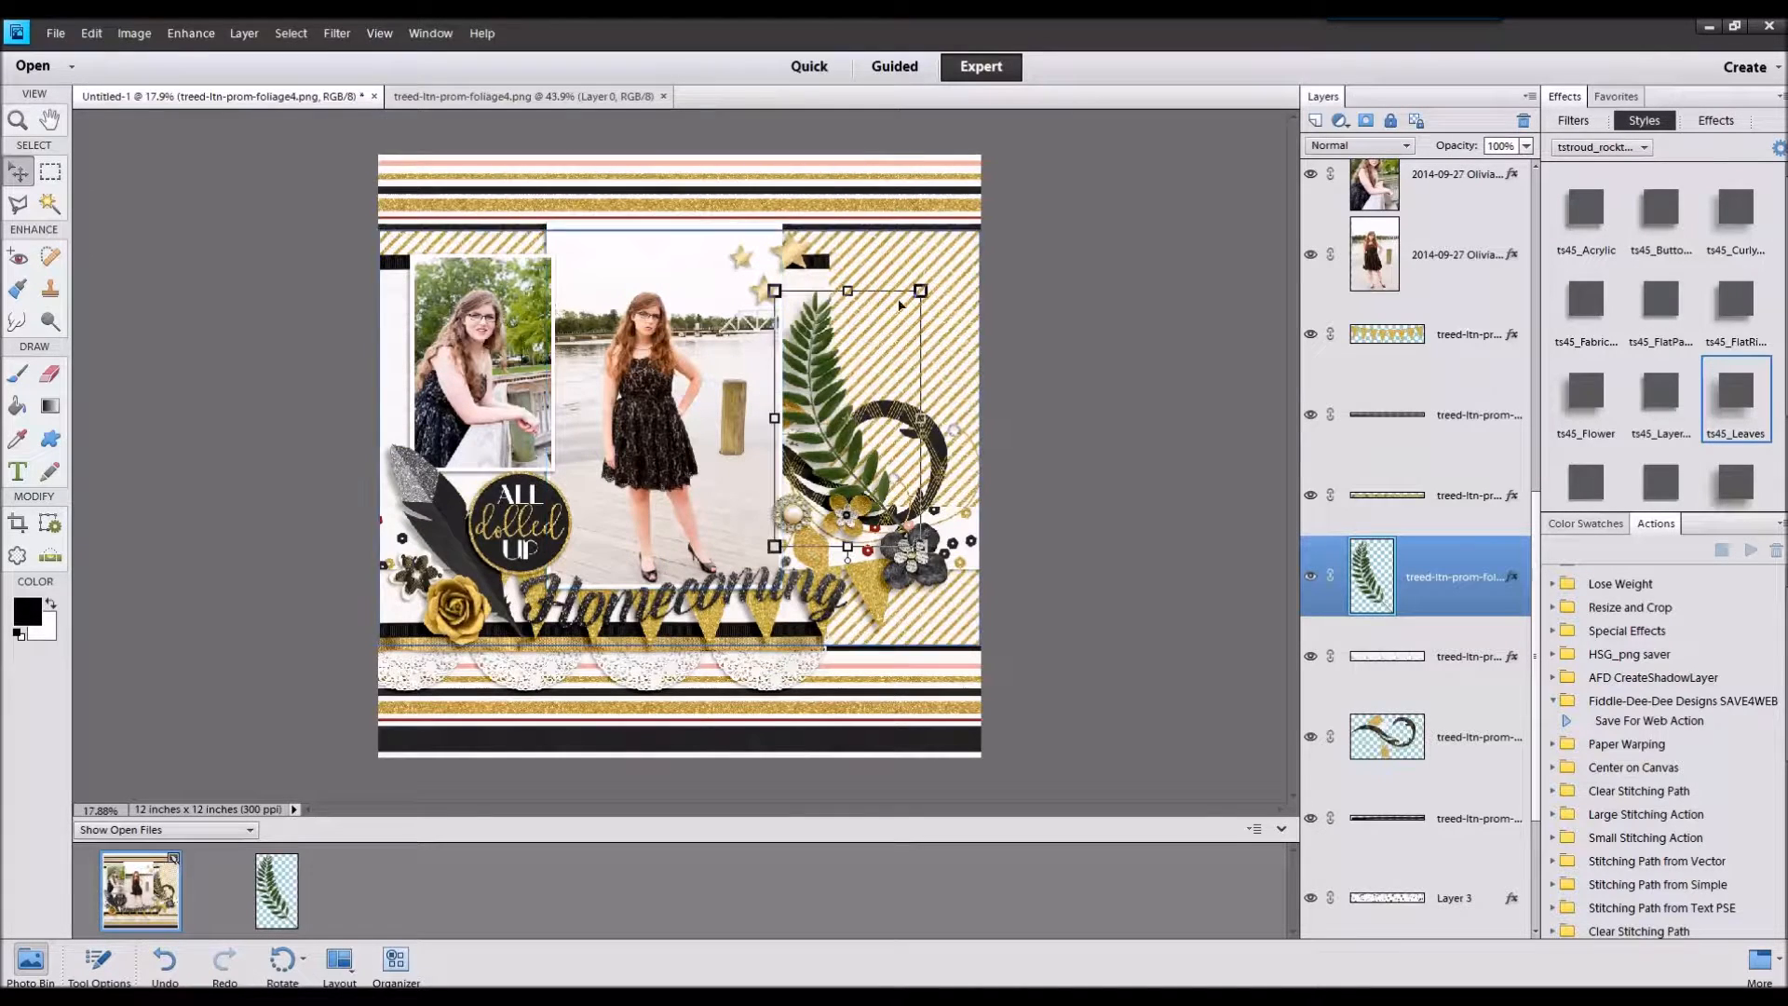
Step: Try the leaf rotated 90° right and flipped vertically behind the swirl's flowers, and delete its layer
left_click(134, 33)
left_click(445, 213)
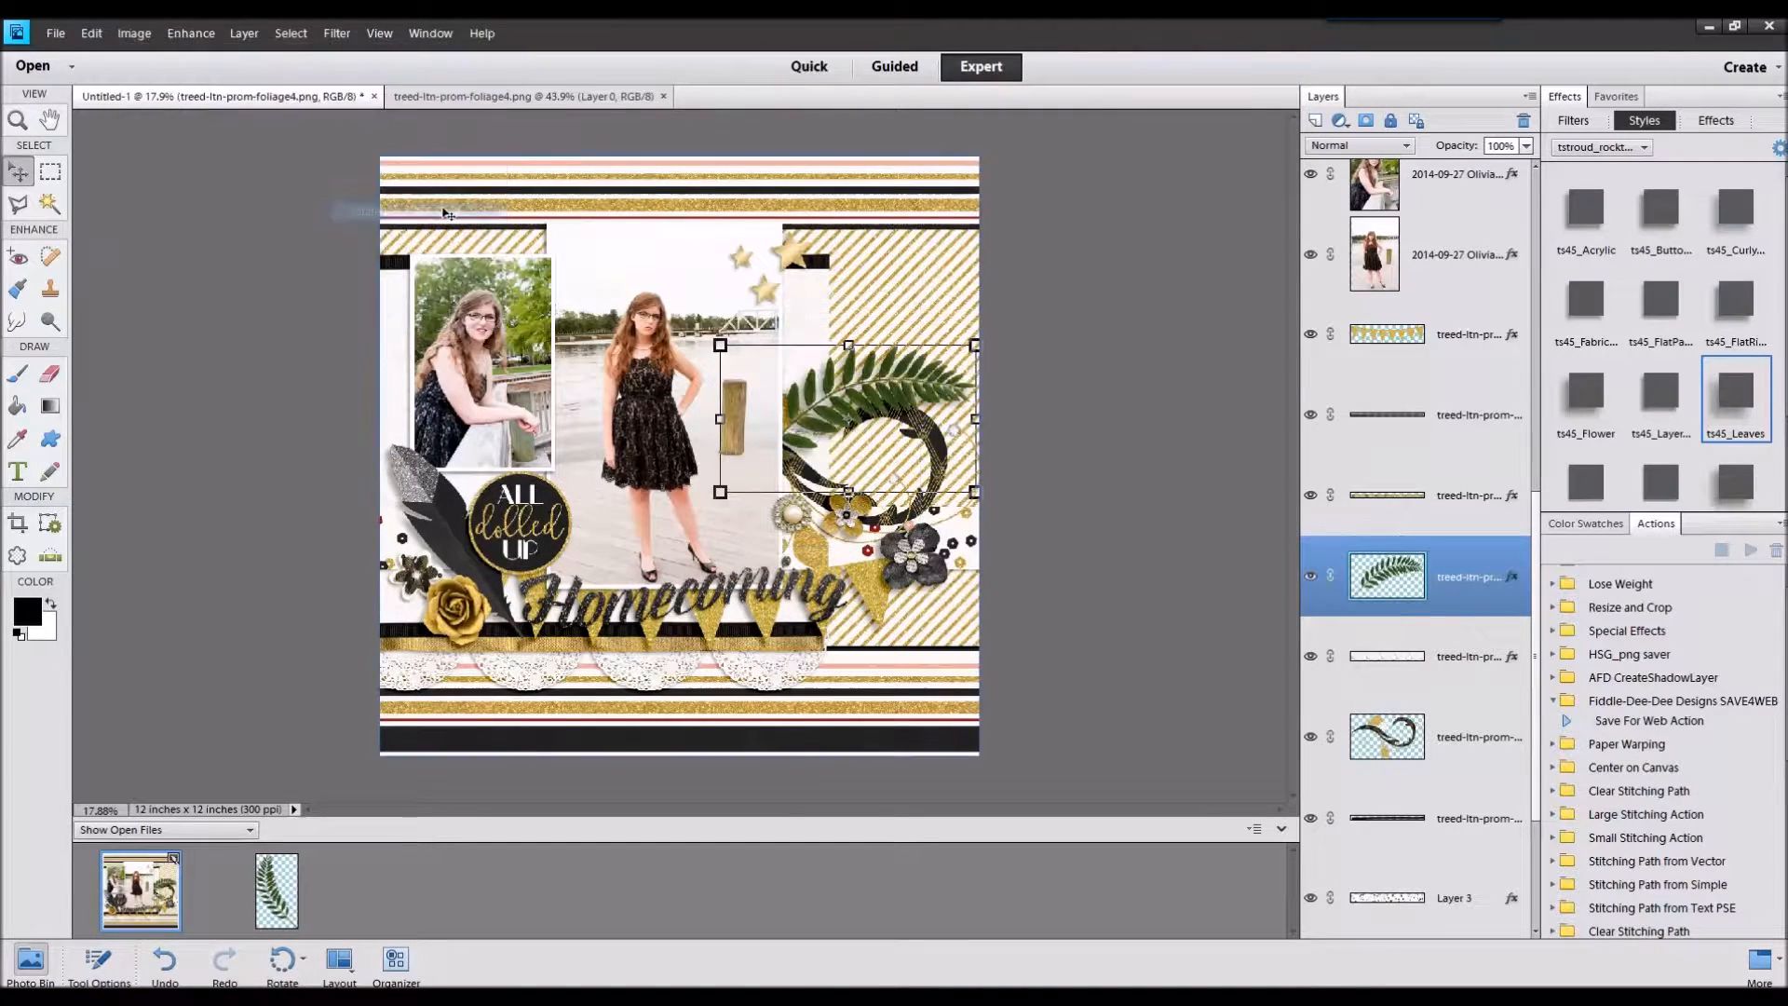
left_click(134, 33)
left_click(437, 270)
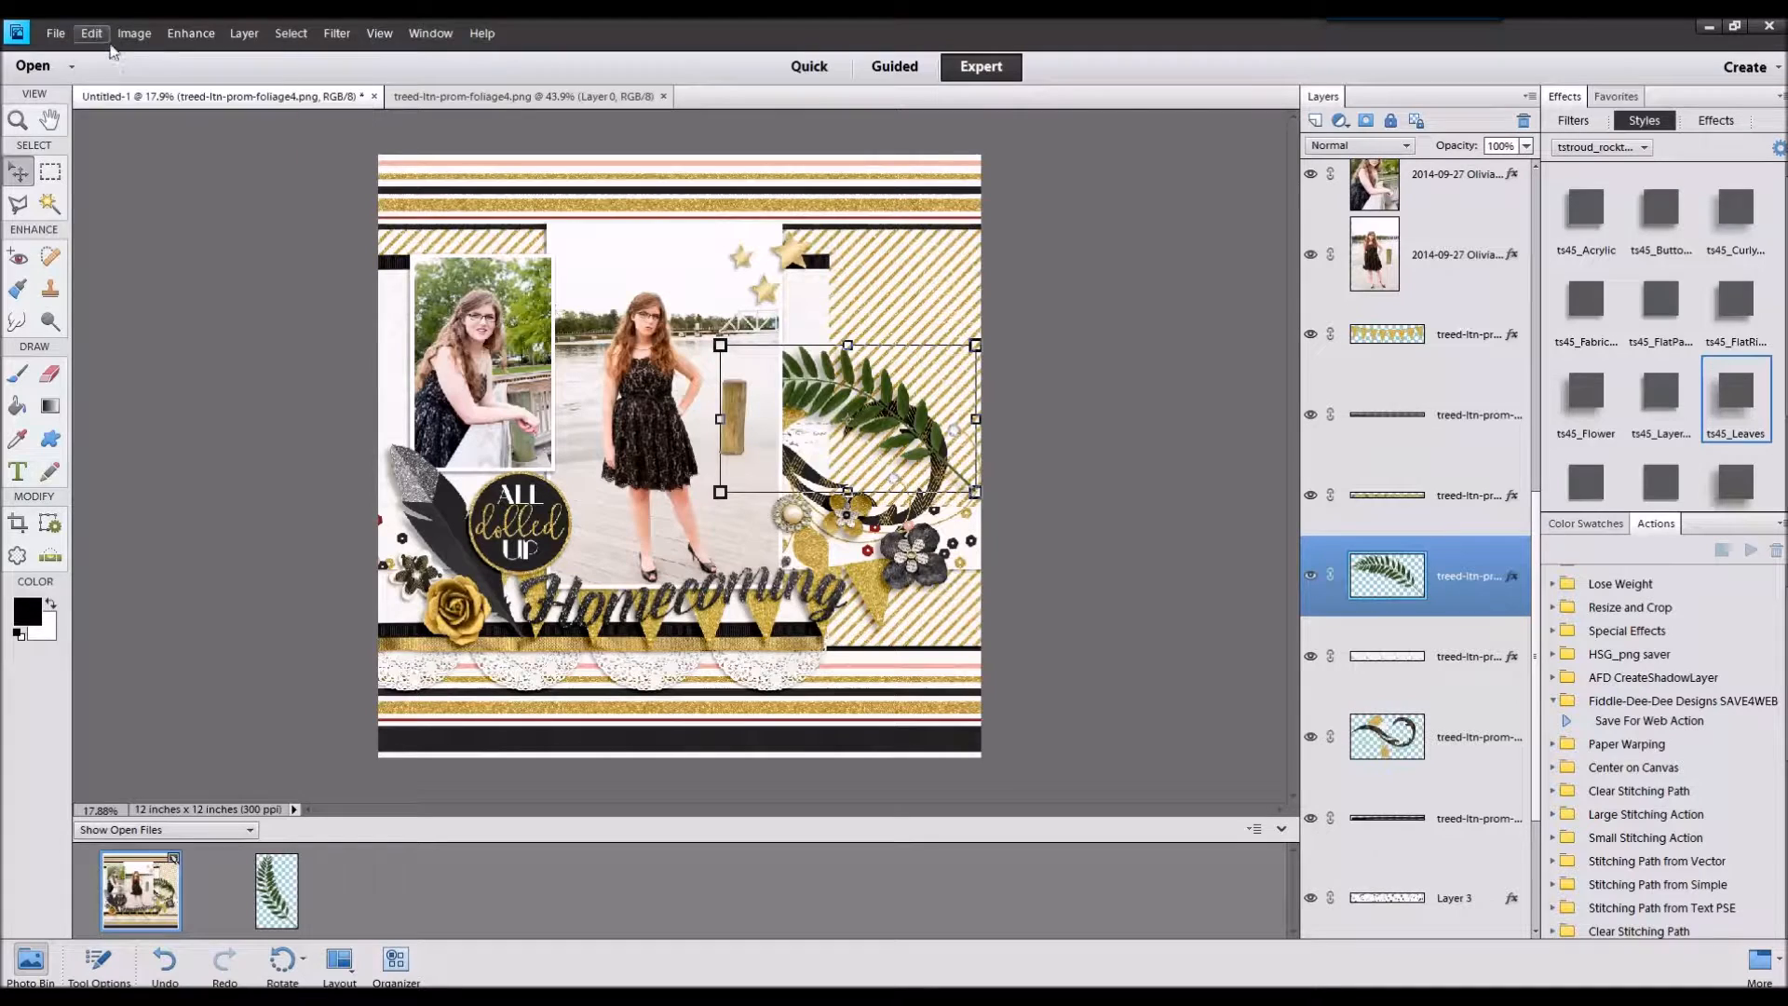
left_click(134, 33)
mouse_move(186, 54)
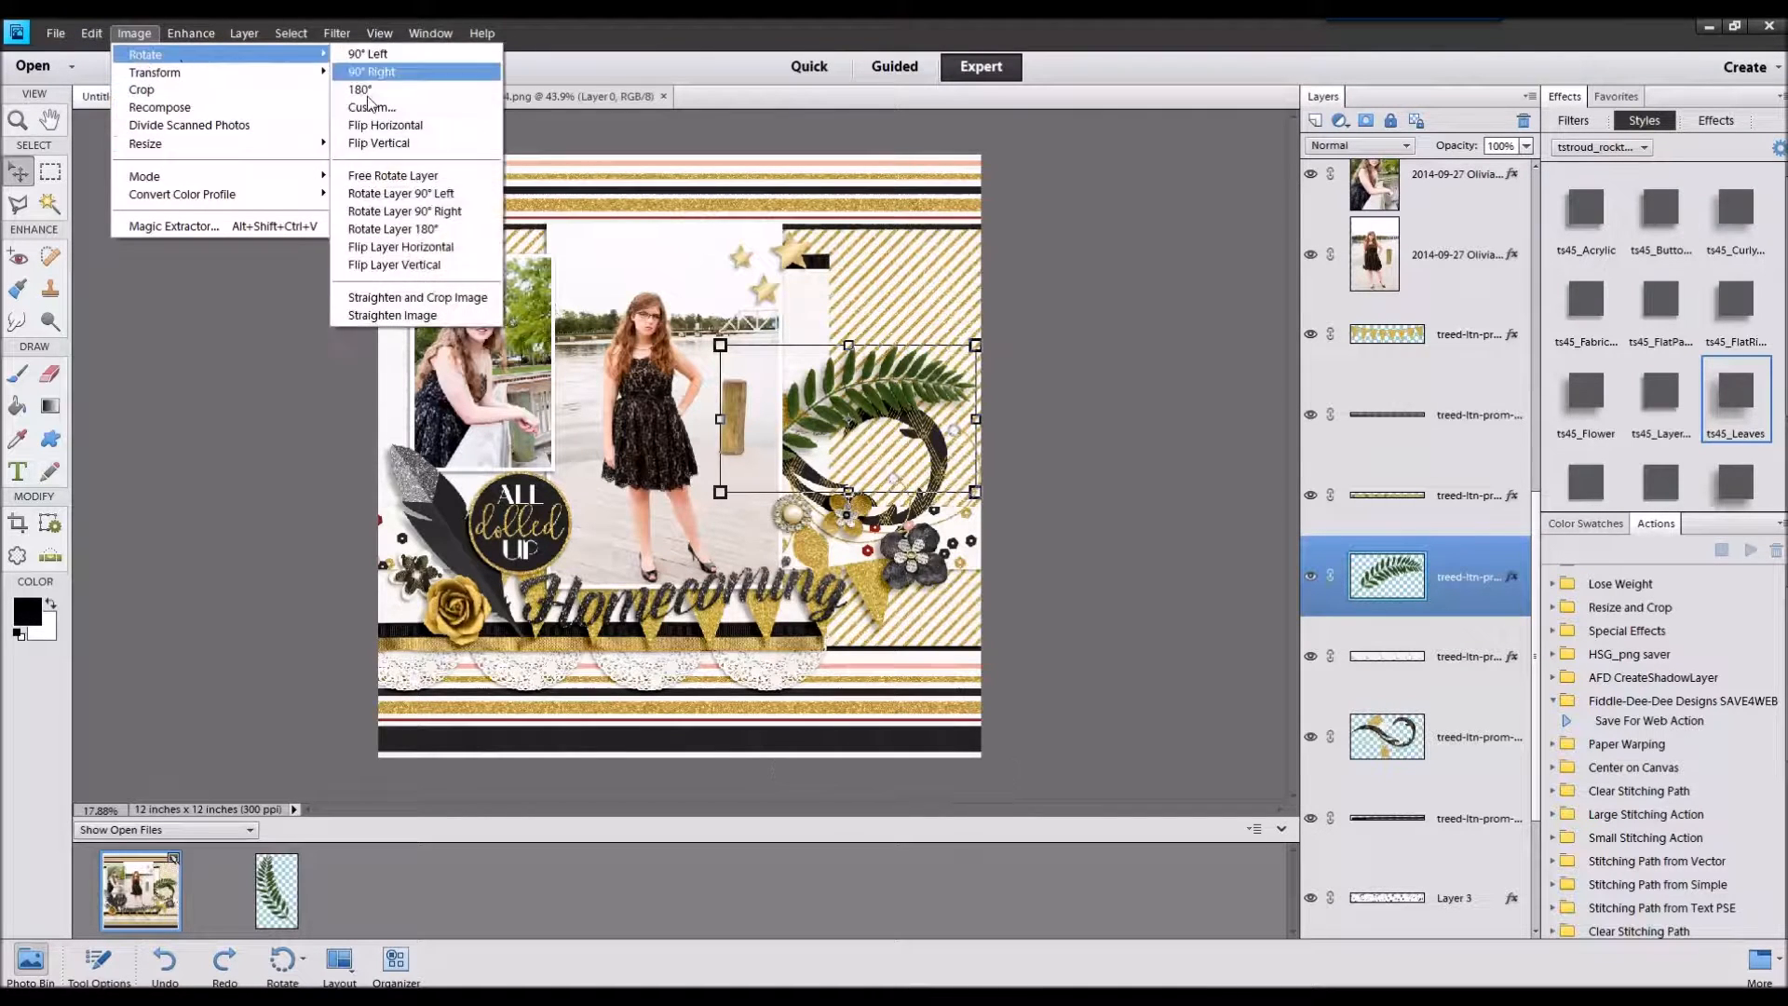
left_click(394, 264)
mouse_move(752, 488)
left_mouse_down()
mouse_move(768, 455)
mouse_move(759, 504)
left_mouse_up()
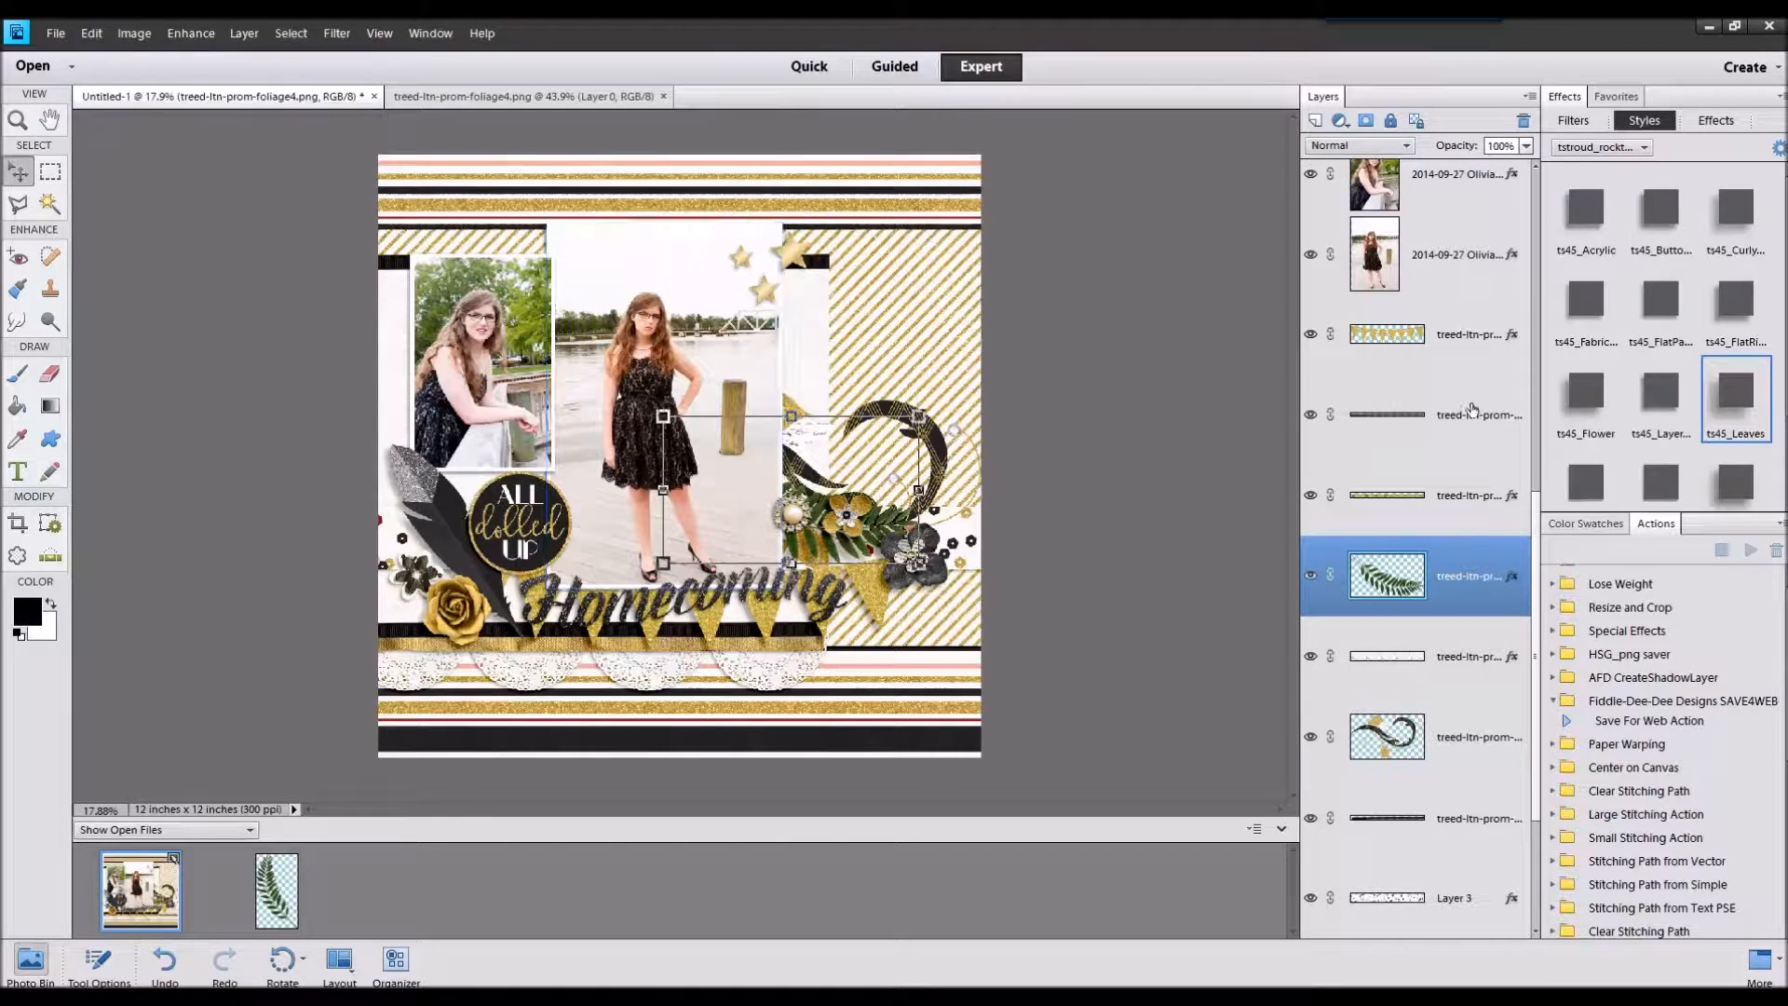
right_click(1529, 570)
left_click(1533, 654)
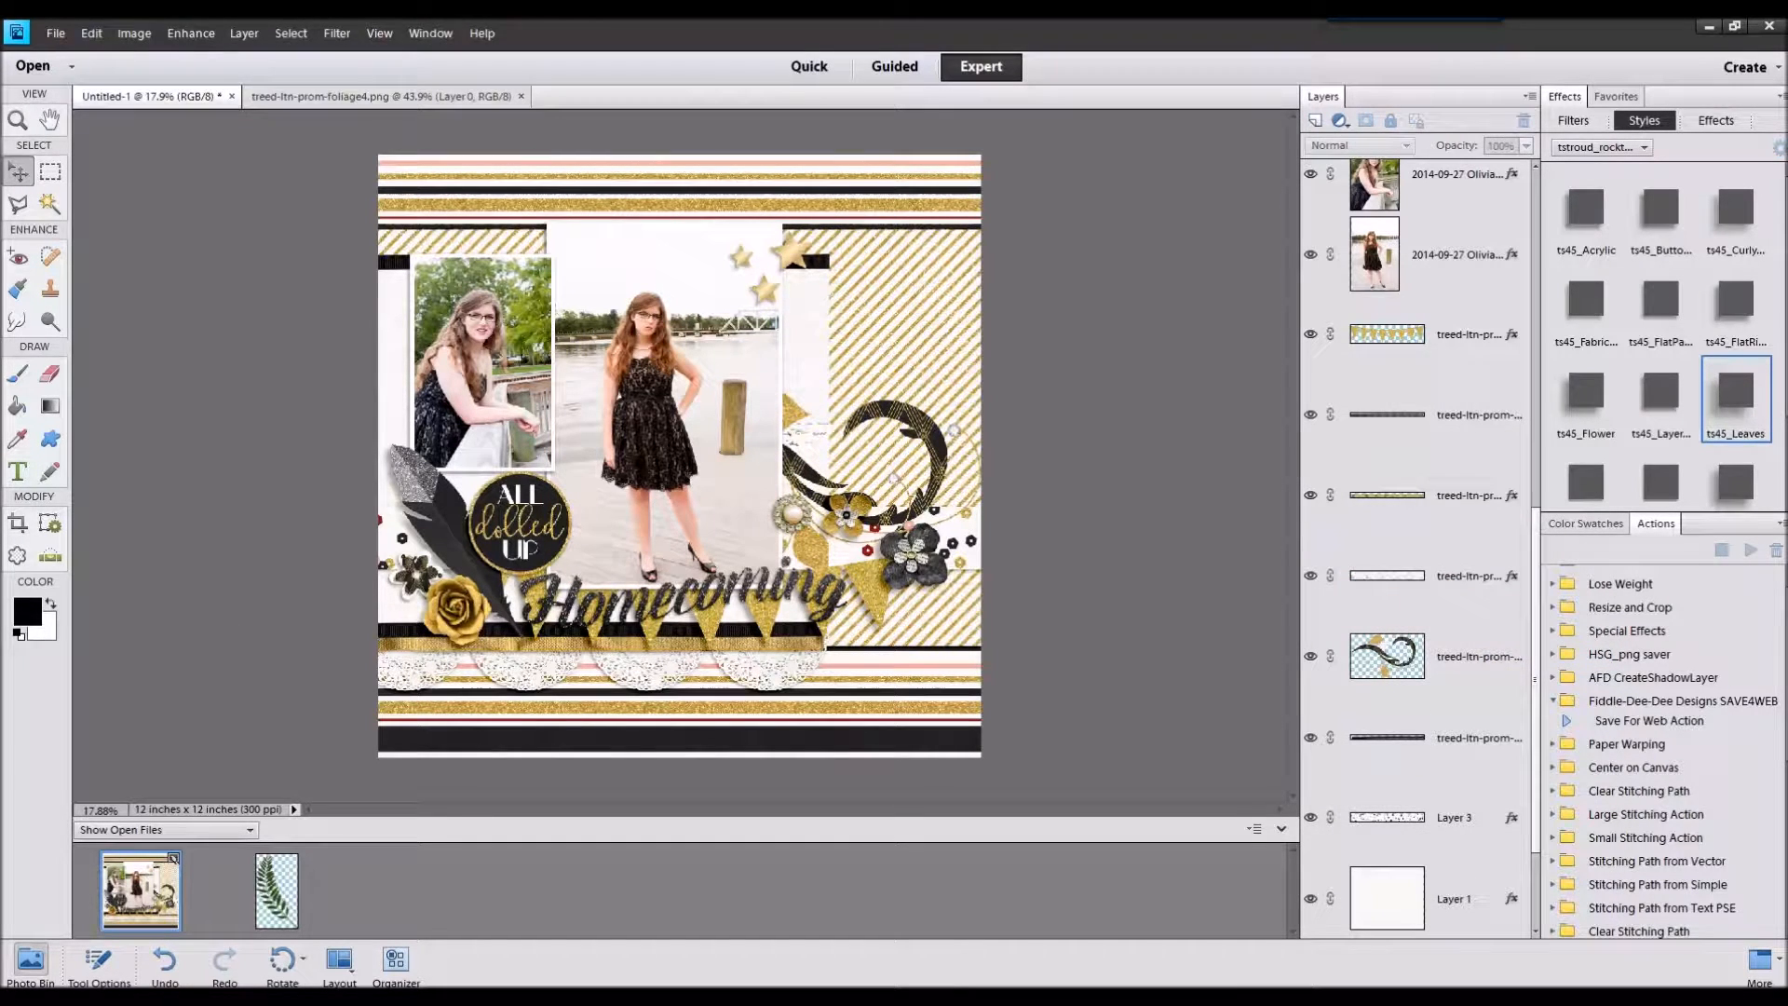
Step: Add the feather2 embellishment just above the black feather's layer with the ts45_Flower shadow style
left_click(931, 569)
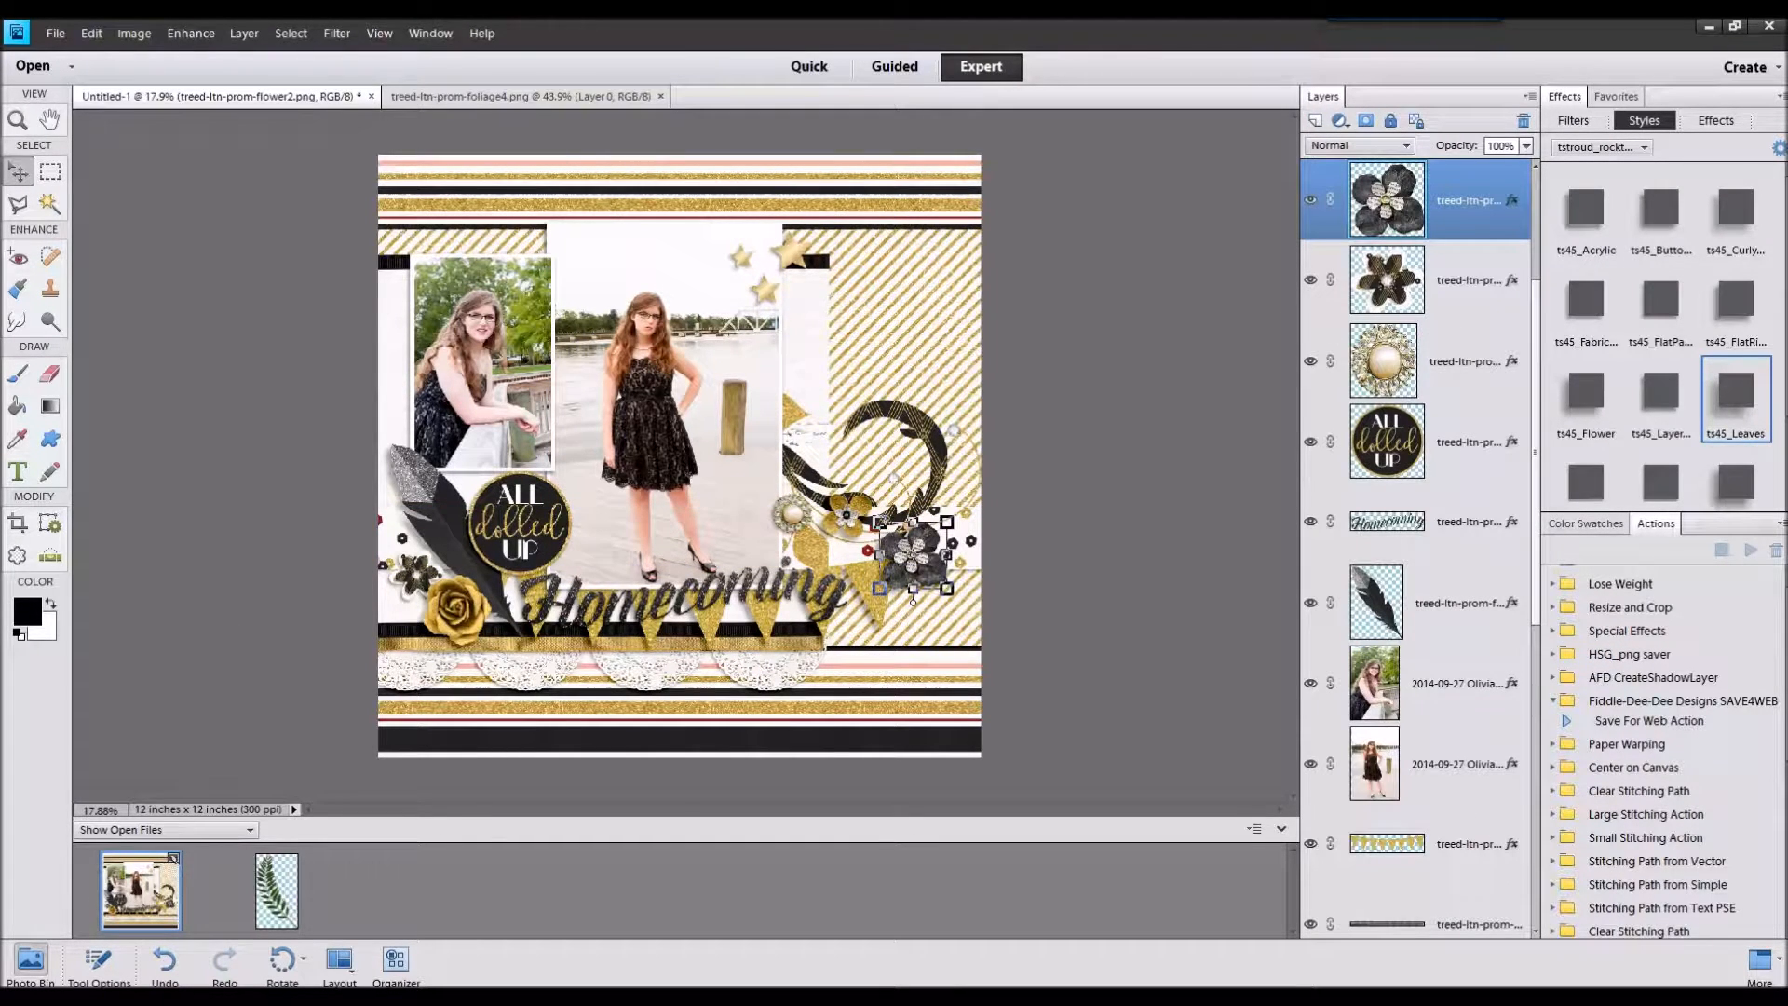
left_click_drag(1015, 862, 1010, 844)
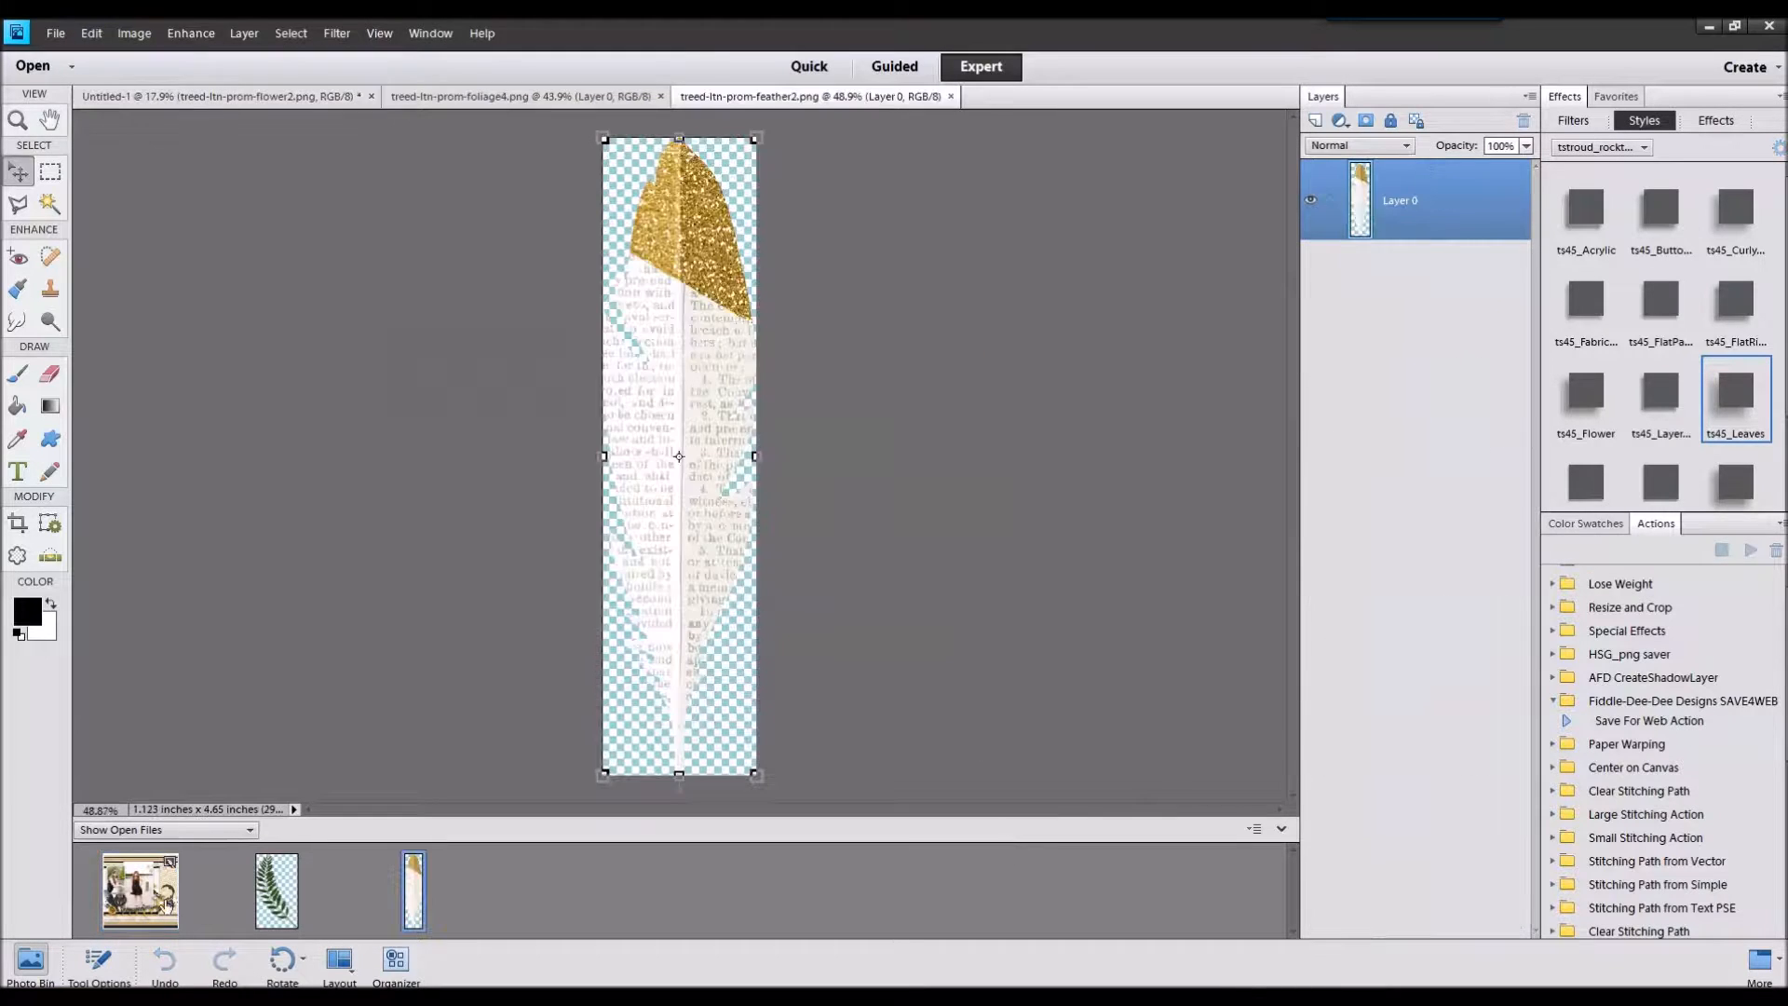
double_click(162, 905)
left_click(438, 498)
left_click_drag(411, 888, 527, 545)
left_click(1586, 401)
Step: Scale down and rotate the gold-tipped feather, and tuck it behind the All Dolled Up badge alongside the black feather
left_click_drag(527, 426, 516, 473)
left_click_drag(495, 673, 533, 680)
left_click_drag(484, 515, 473, 464)
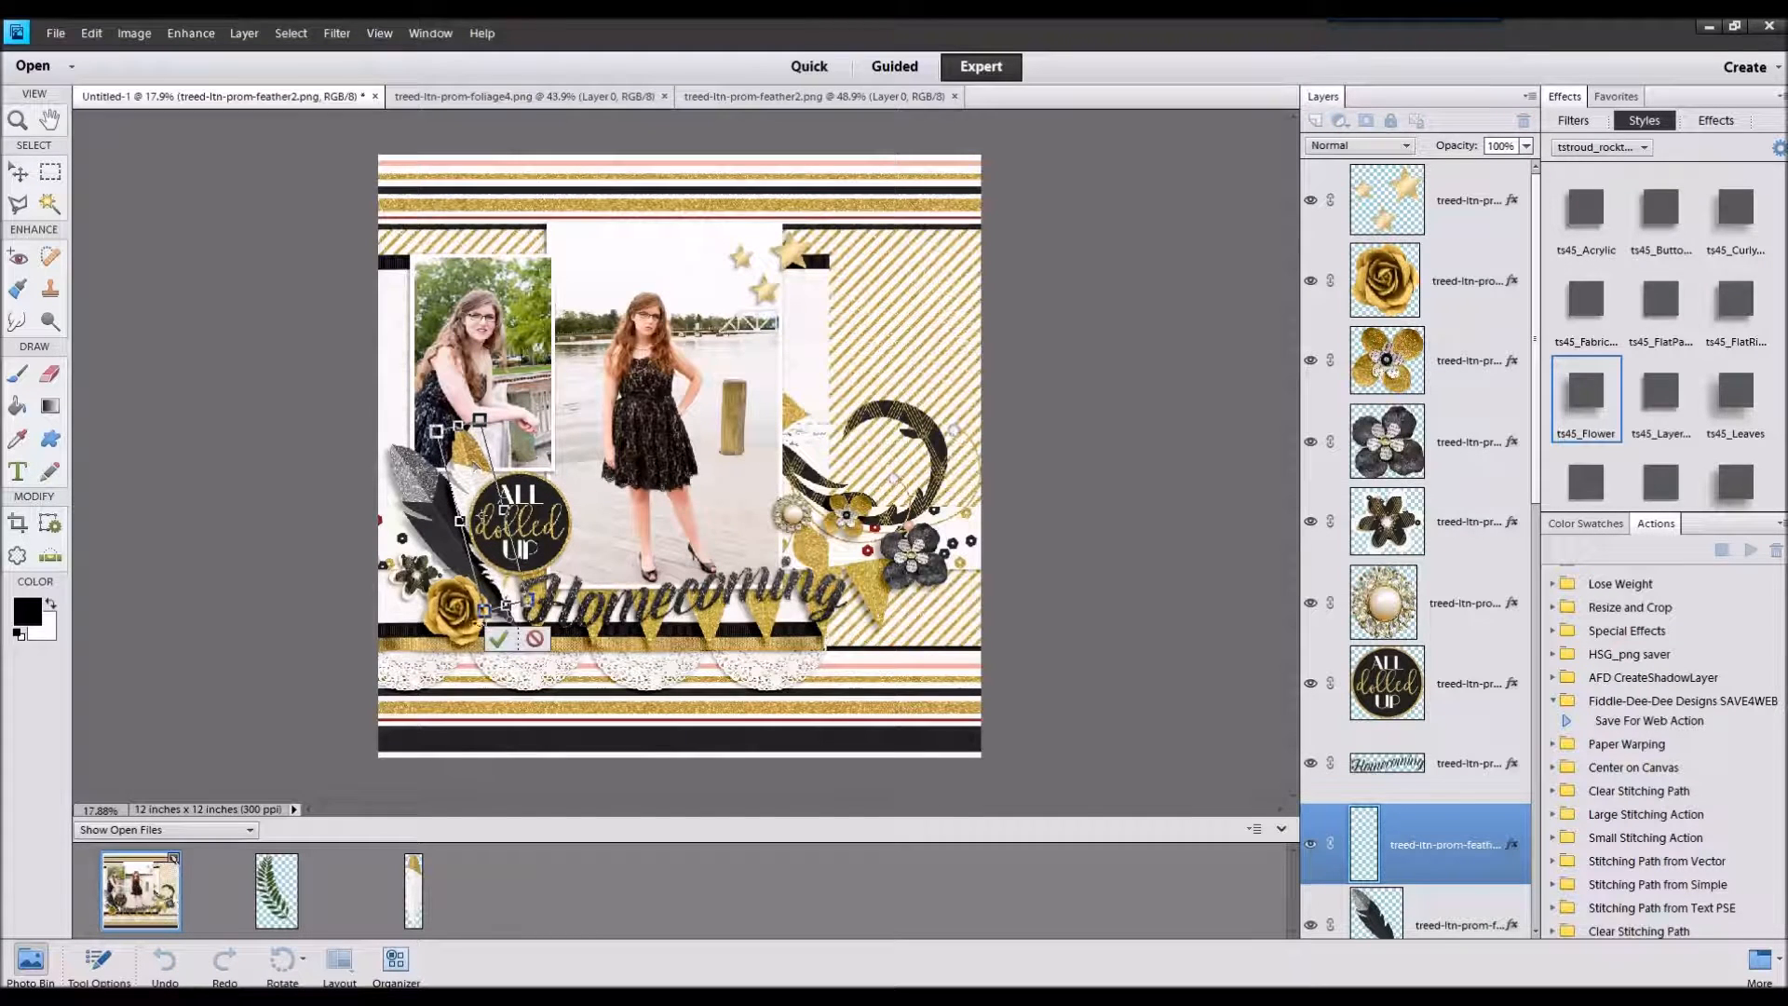
left_click(499, 638)
Step: Close the foliage4 and feather2 files, leaving the page open
left_click(846, 518)
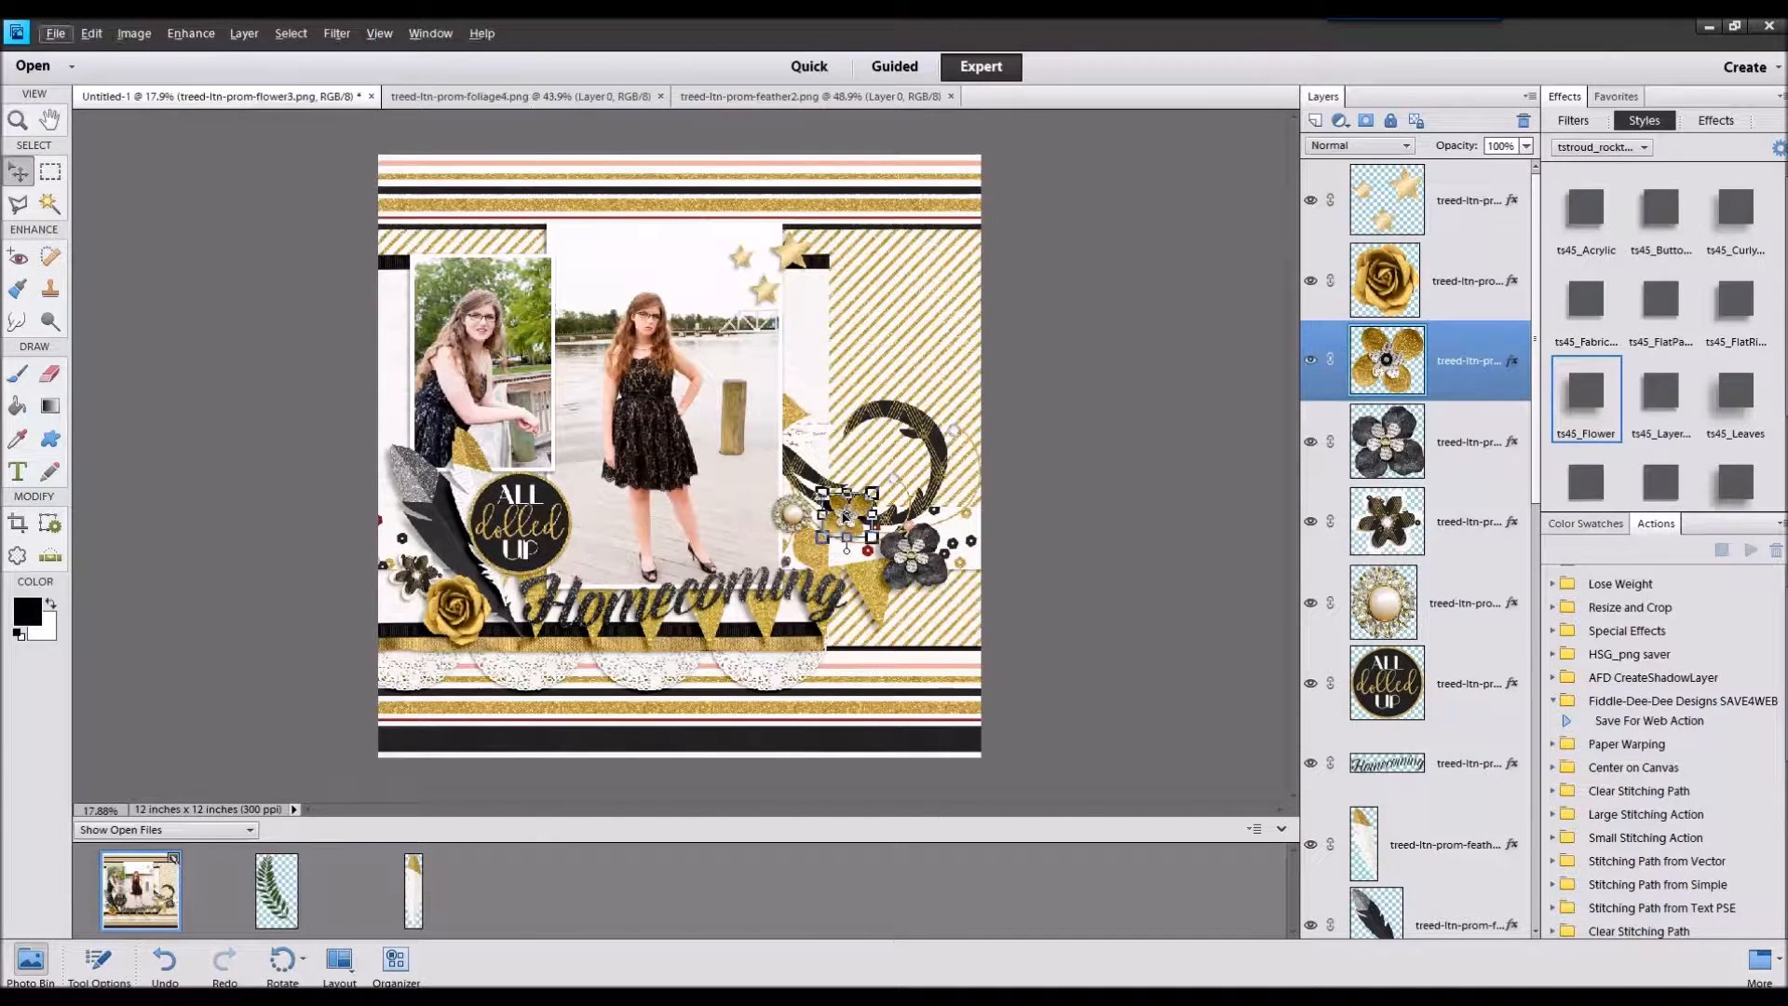
left_click(1076, 472)
left_click(267, 889)
left_click(414, 889, "ctrl")
right_click(419, 892)
left_click(455, 637)
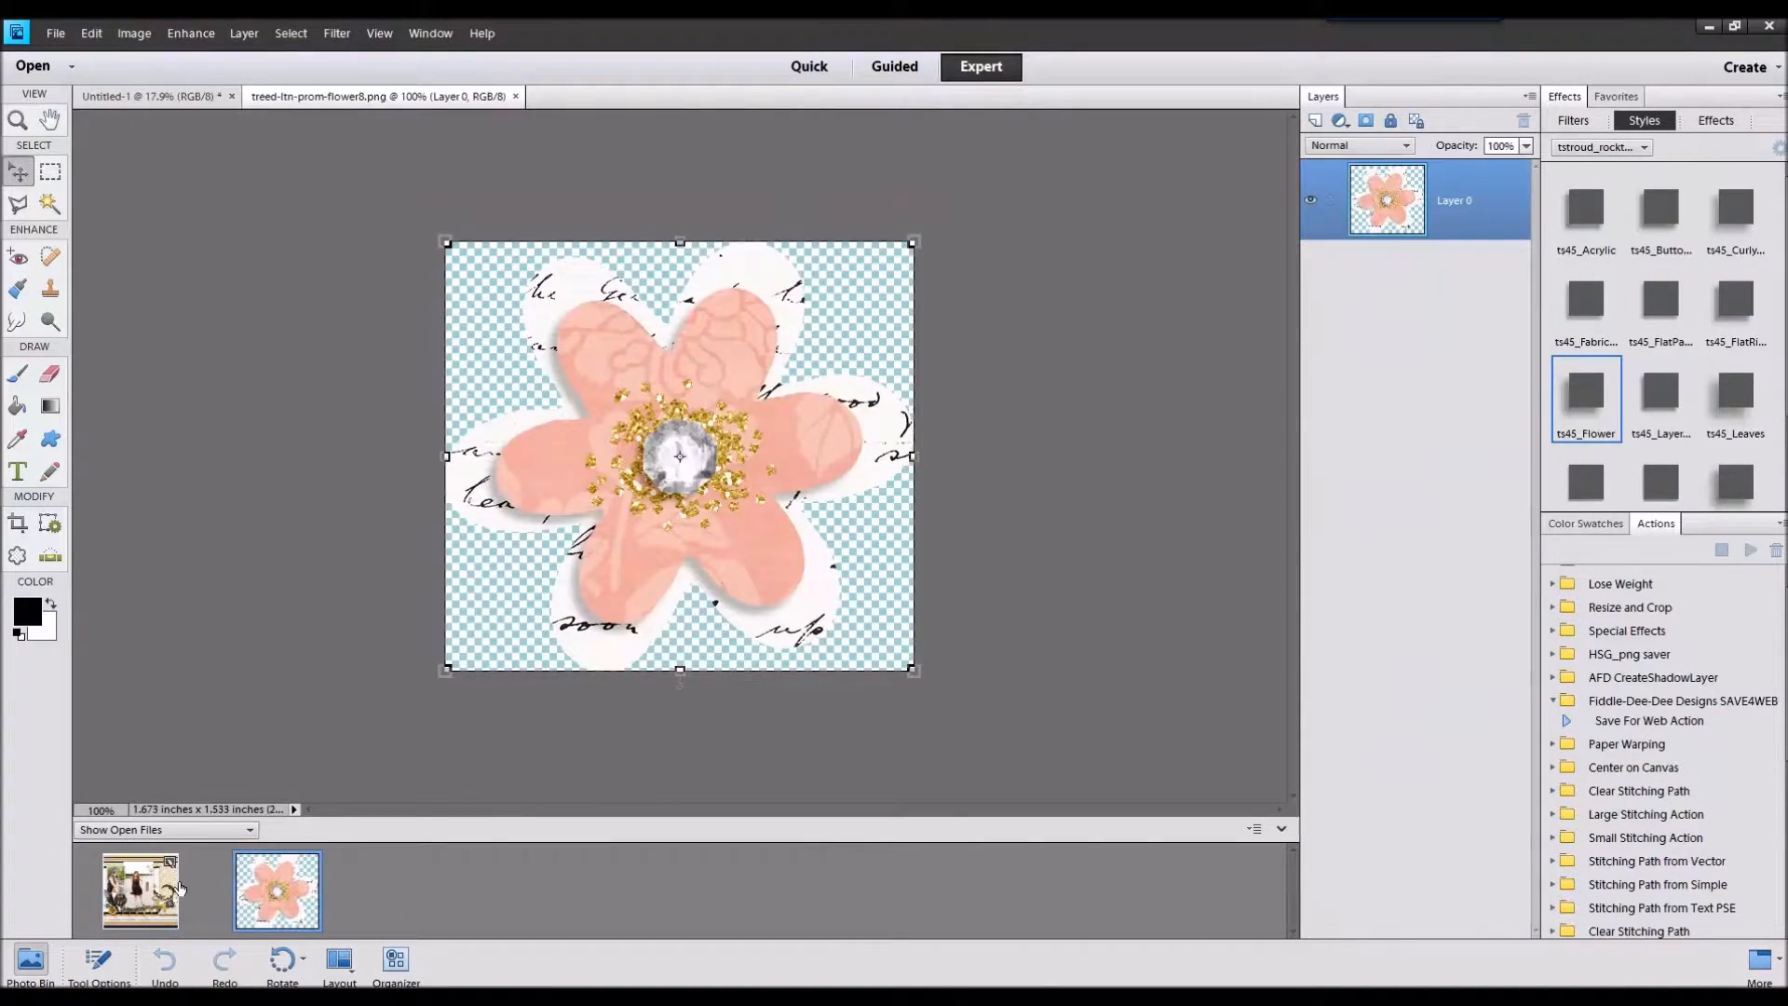
Step: Add flower8 scaled down by the swirl with the ts45_Layer shadow style, and stack its copy by the black feather beneath the feathers
left_click_drag(276, 889, 683, 455)
left_click_drag(660, 474, 946, 492)
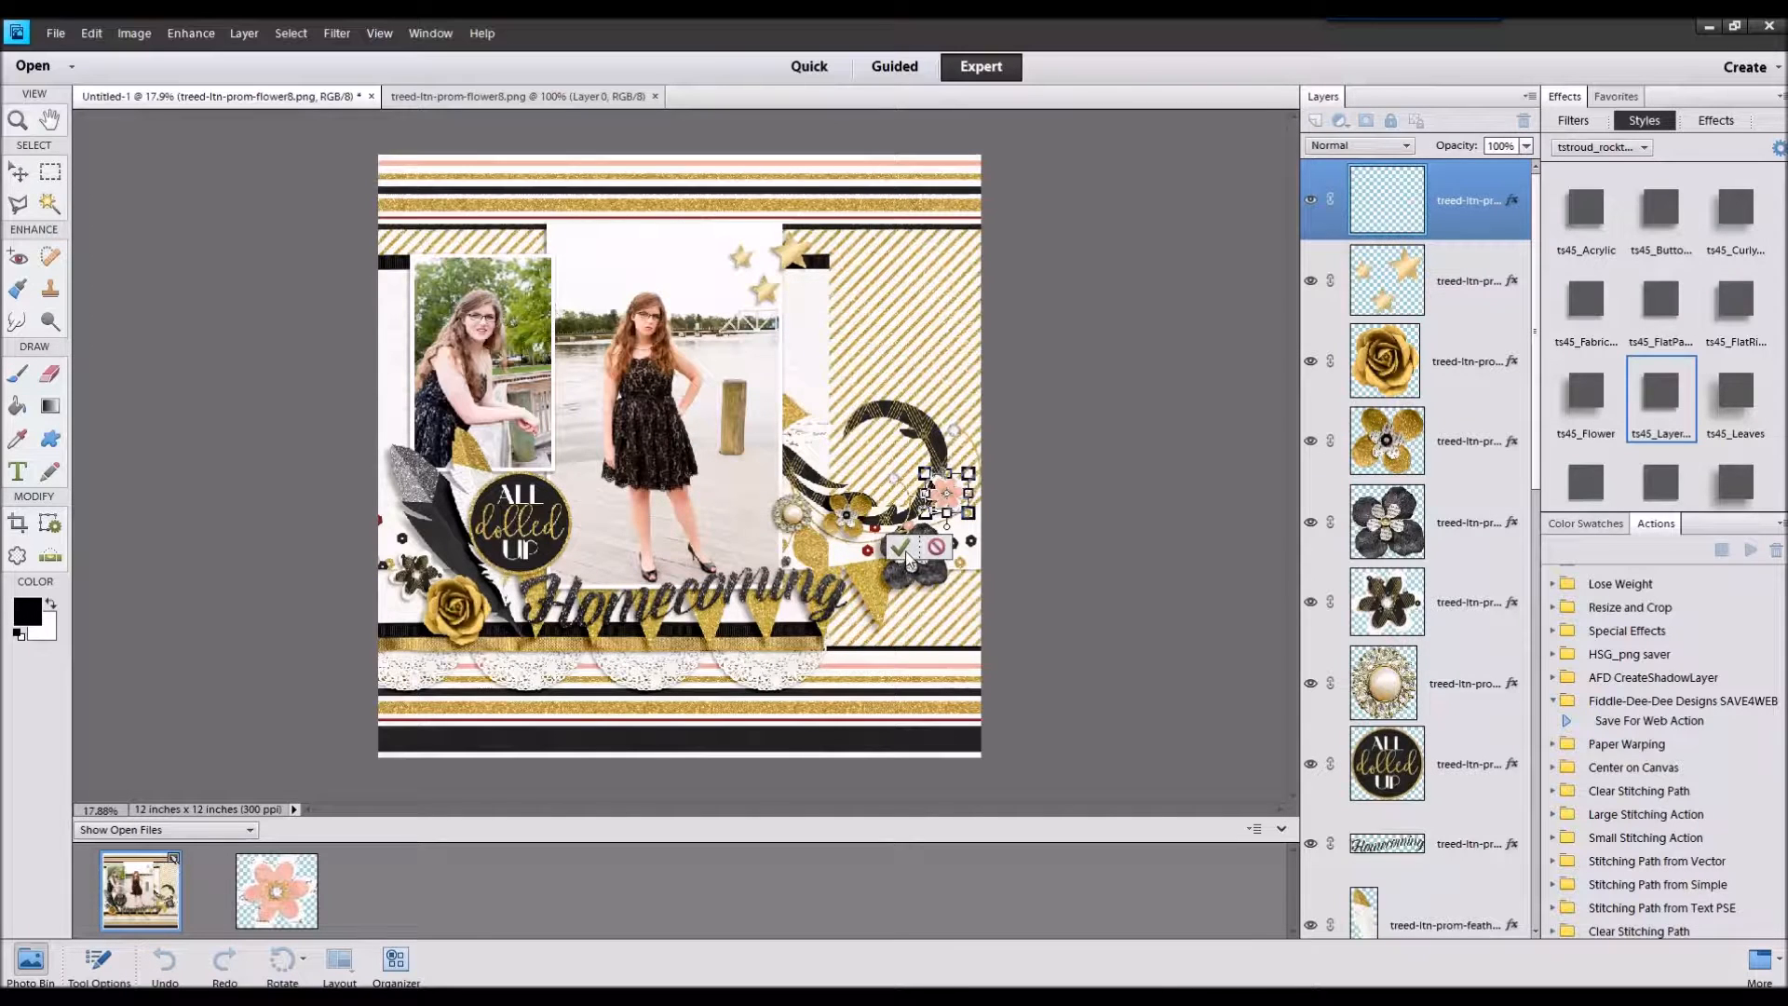
left_click(901, 548)
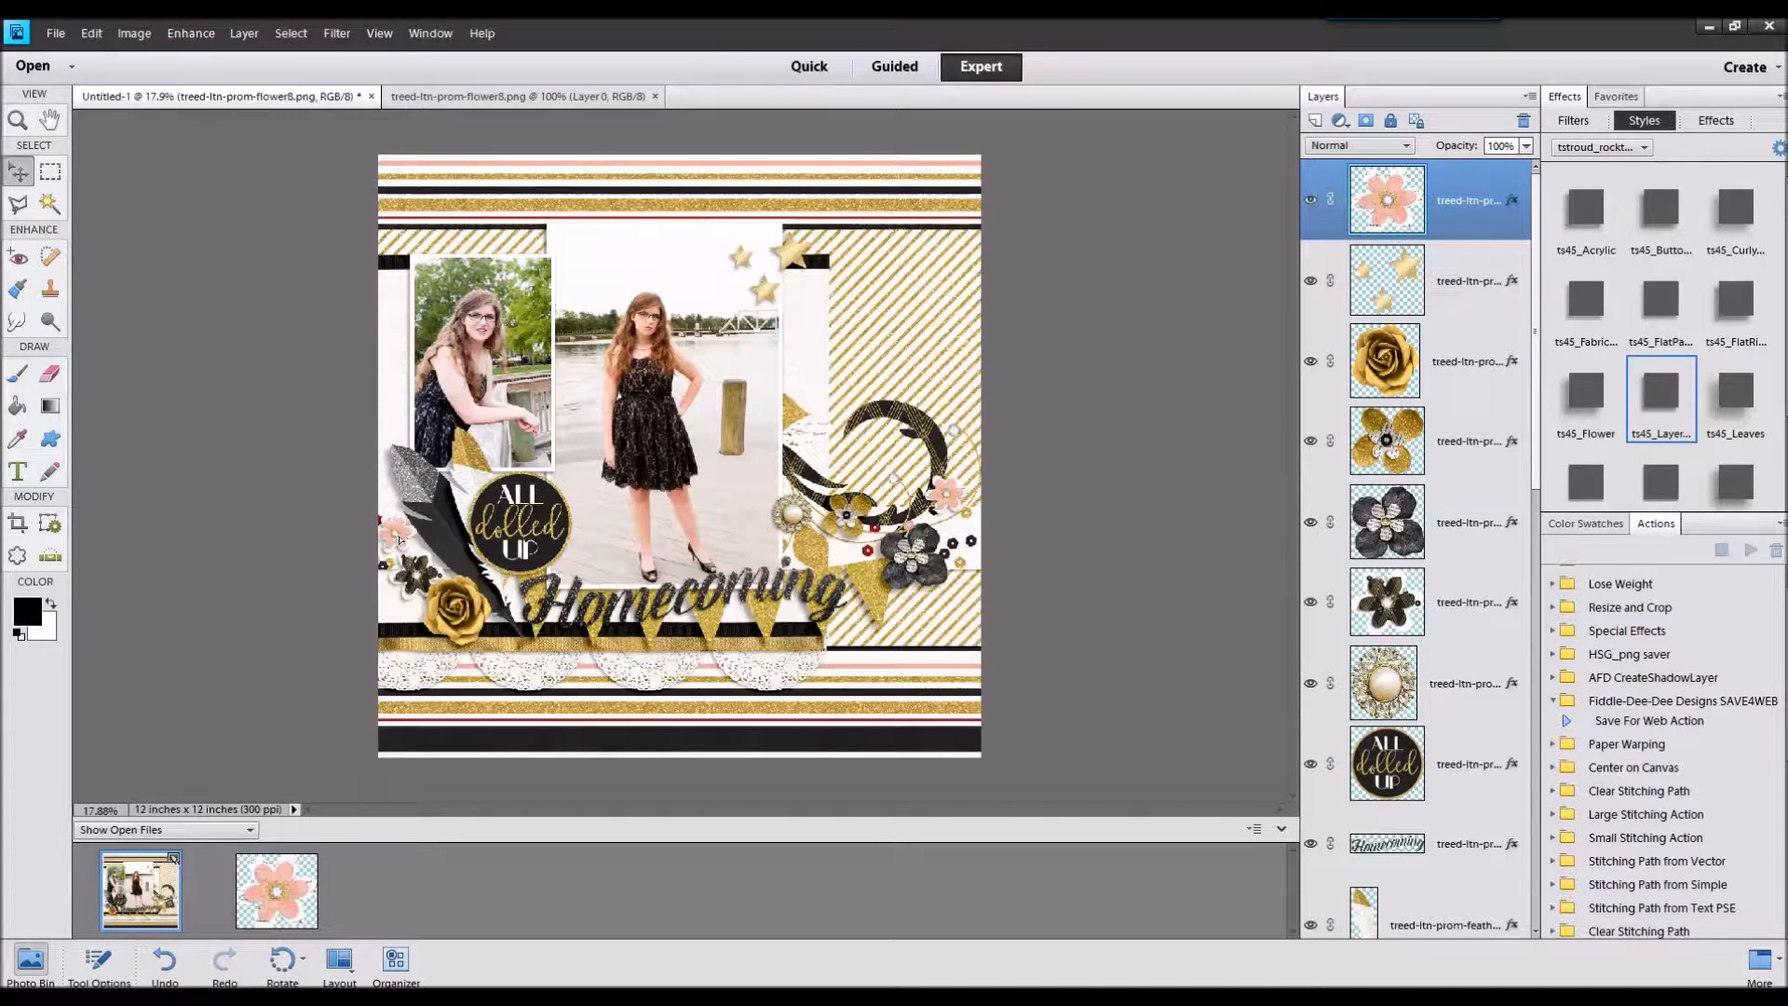
left_click_drag(1443, 200, 1454, 775)
Step: Add the flower4 pink rose with the ts45_Flower shadow style, scaled down near the pearl brooch, and stack it above the gold flower
left_click_drag(931, 897, 930, 897)
left_click_drag(678, 456, 147, 909)
left_click(1604, 409)
left_click_drag(736, 398, 846, 549)
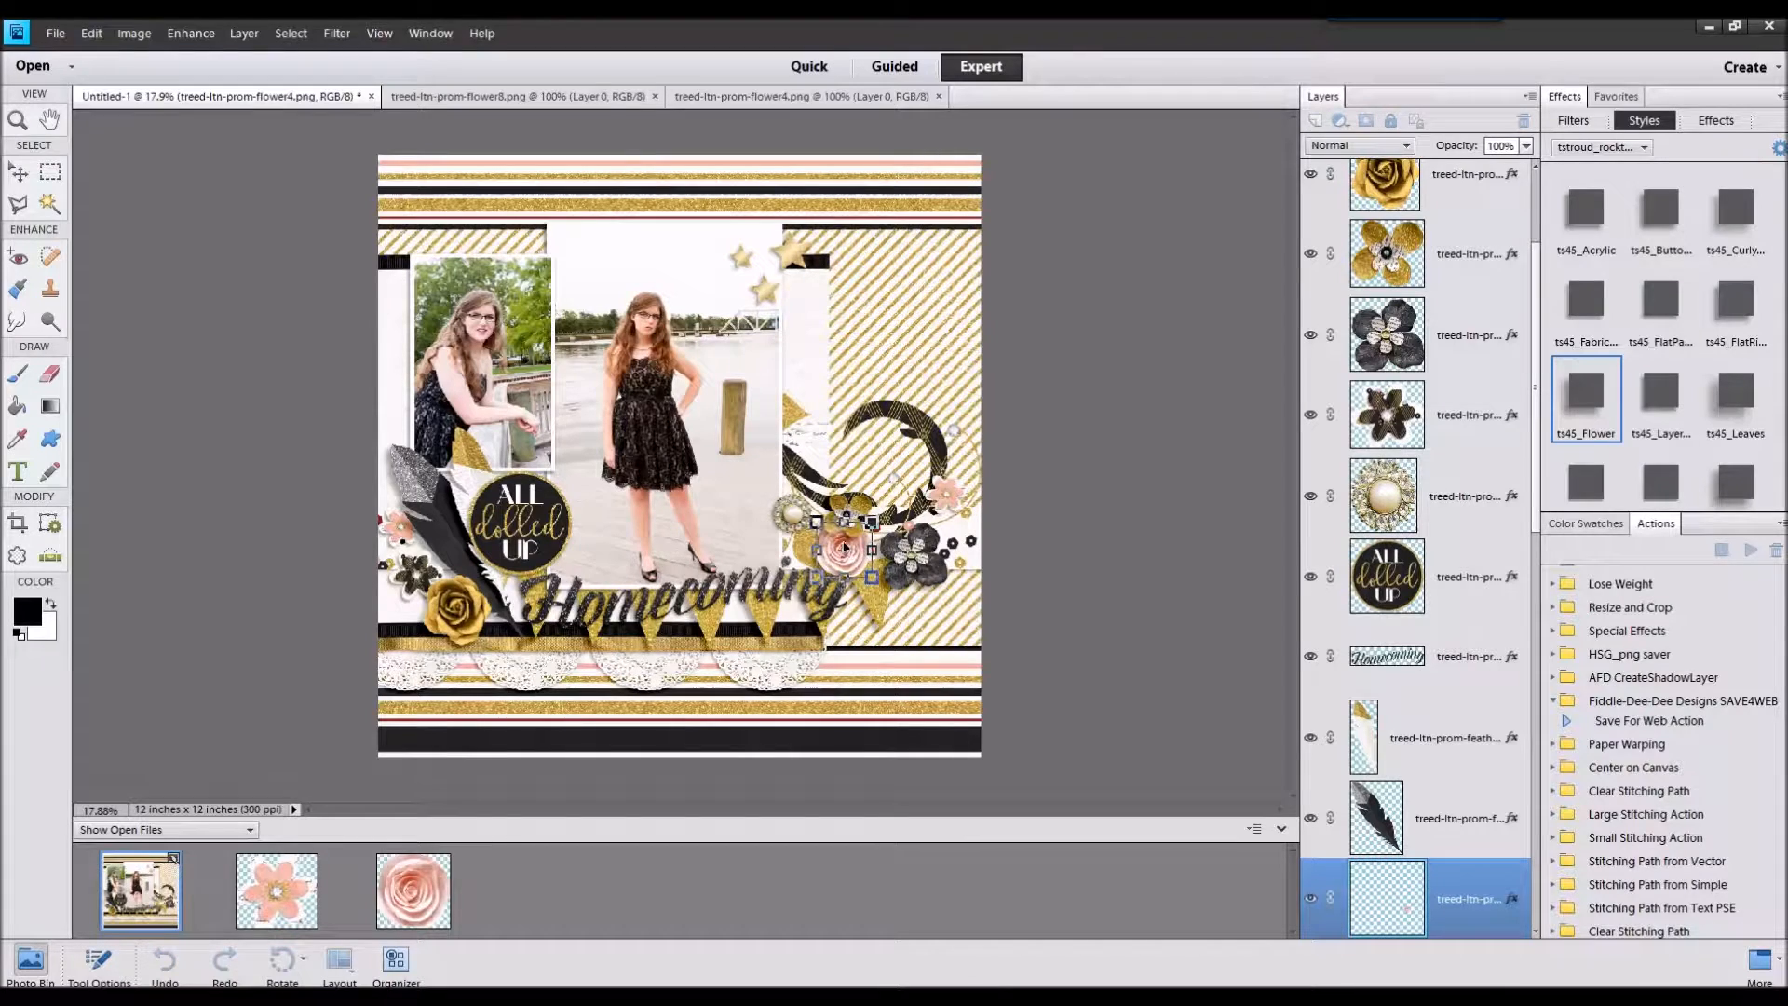
left_click(806, 612)
left_click_drag(1501, 896, 1460, 242)
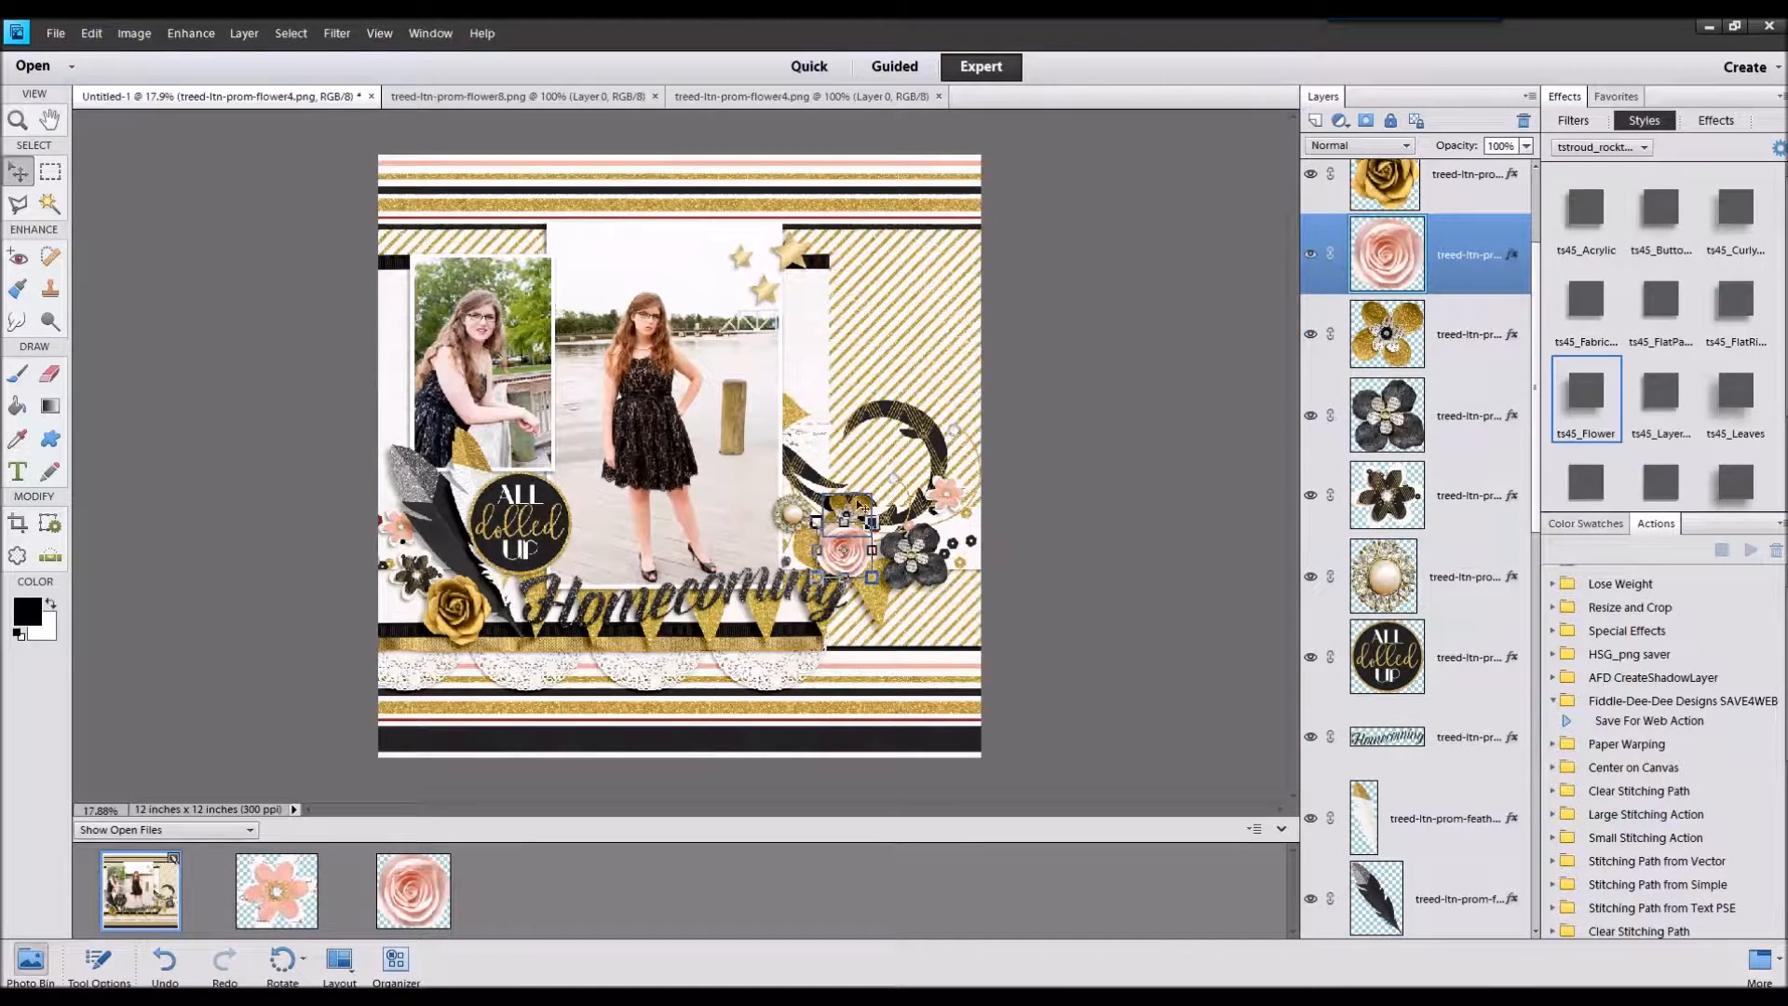
Step: Rearrange the gold flower, pink rose and small pink flower into a tighter cluster around the swirl's lower end
left_click_drag(855, 512, 877, 497)
left_click(833, 544)
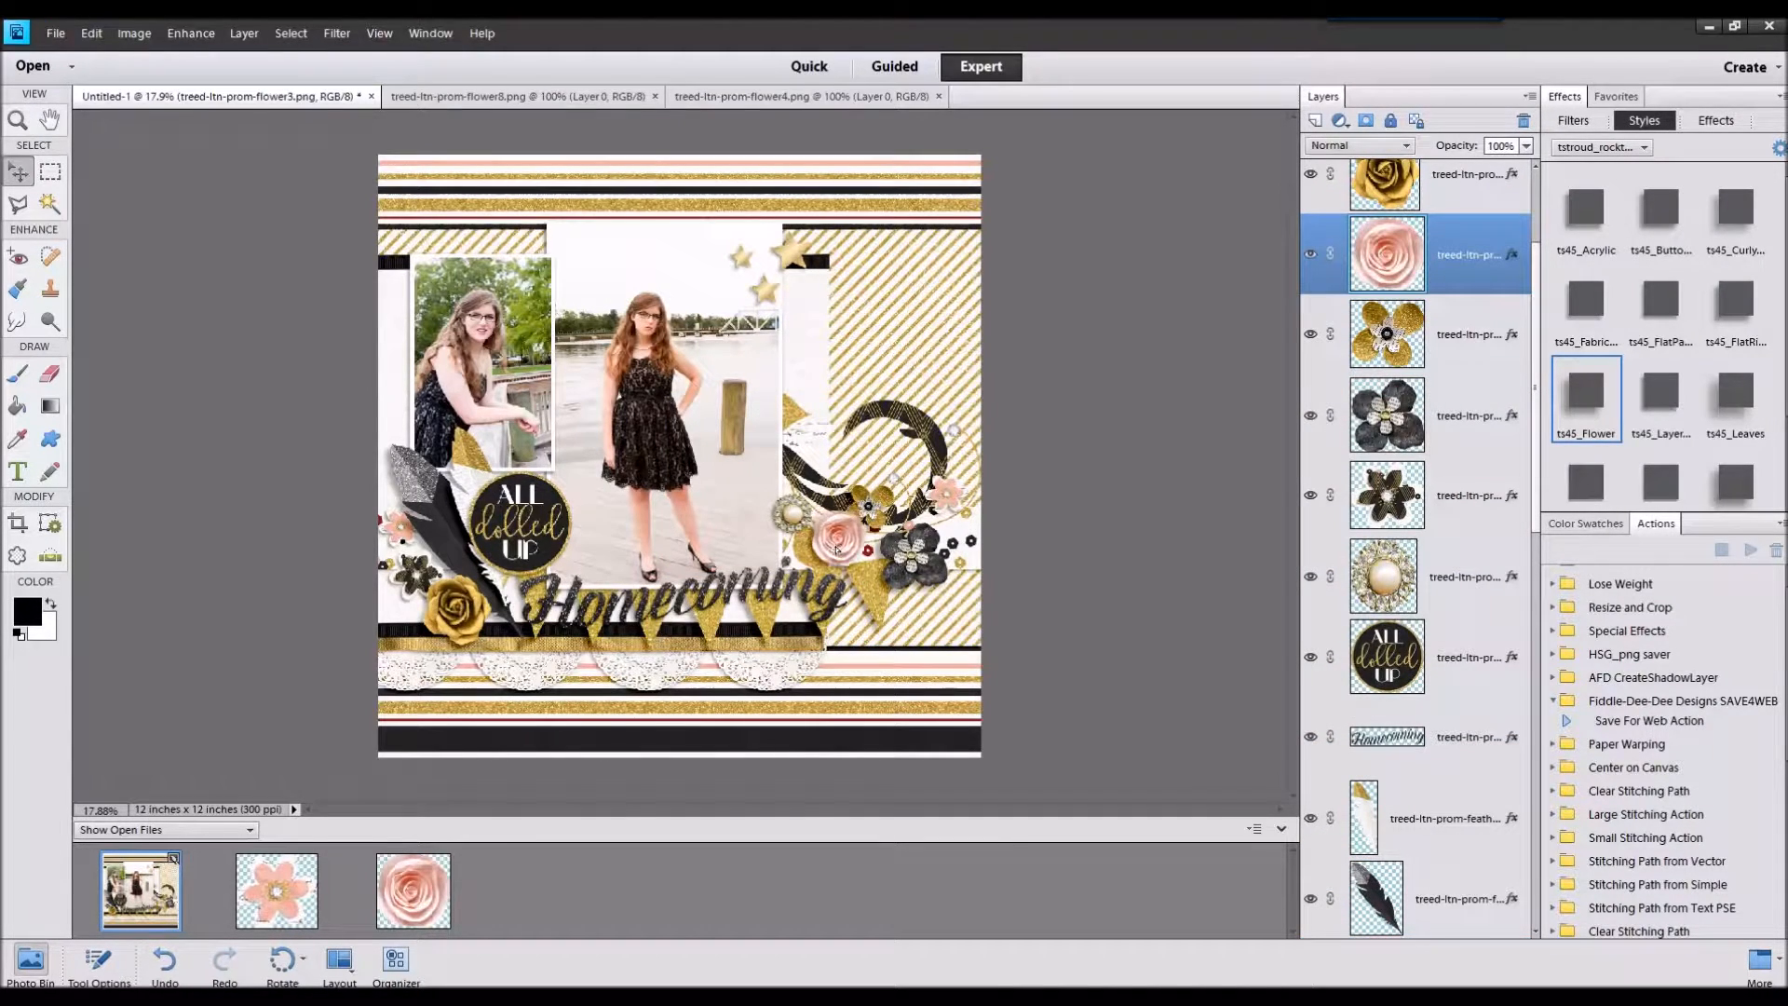
left_click(902, 502)
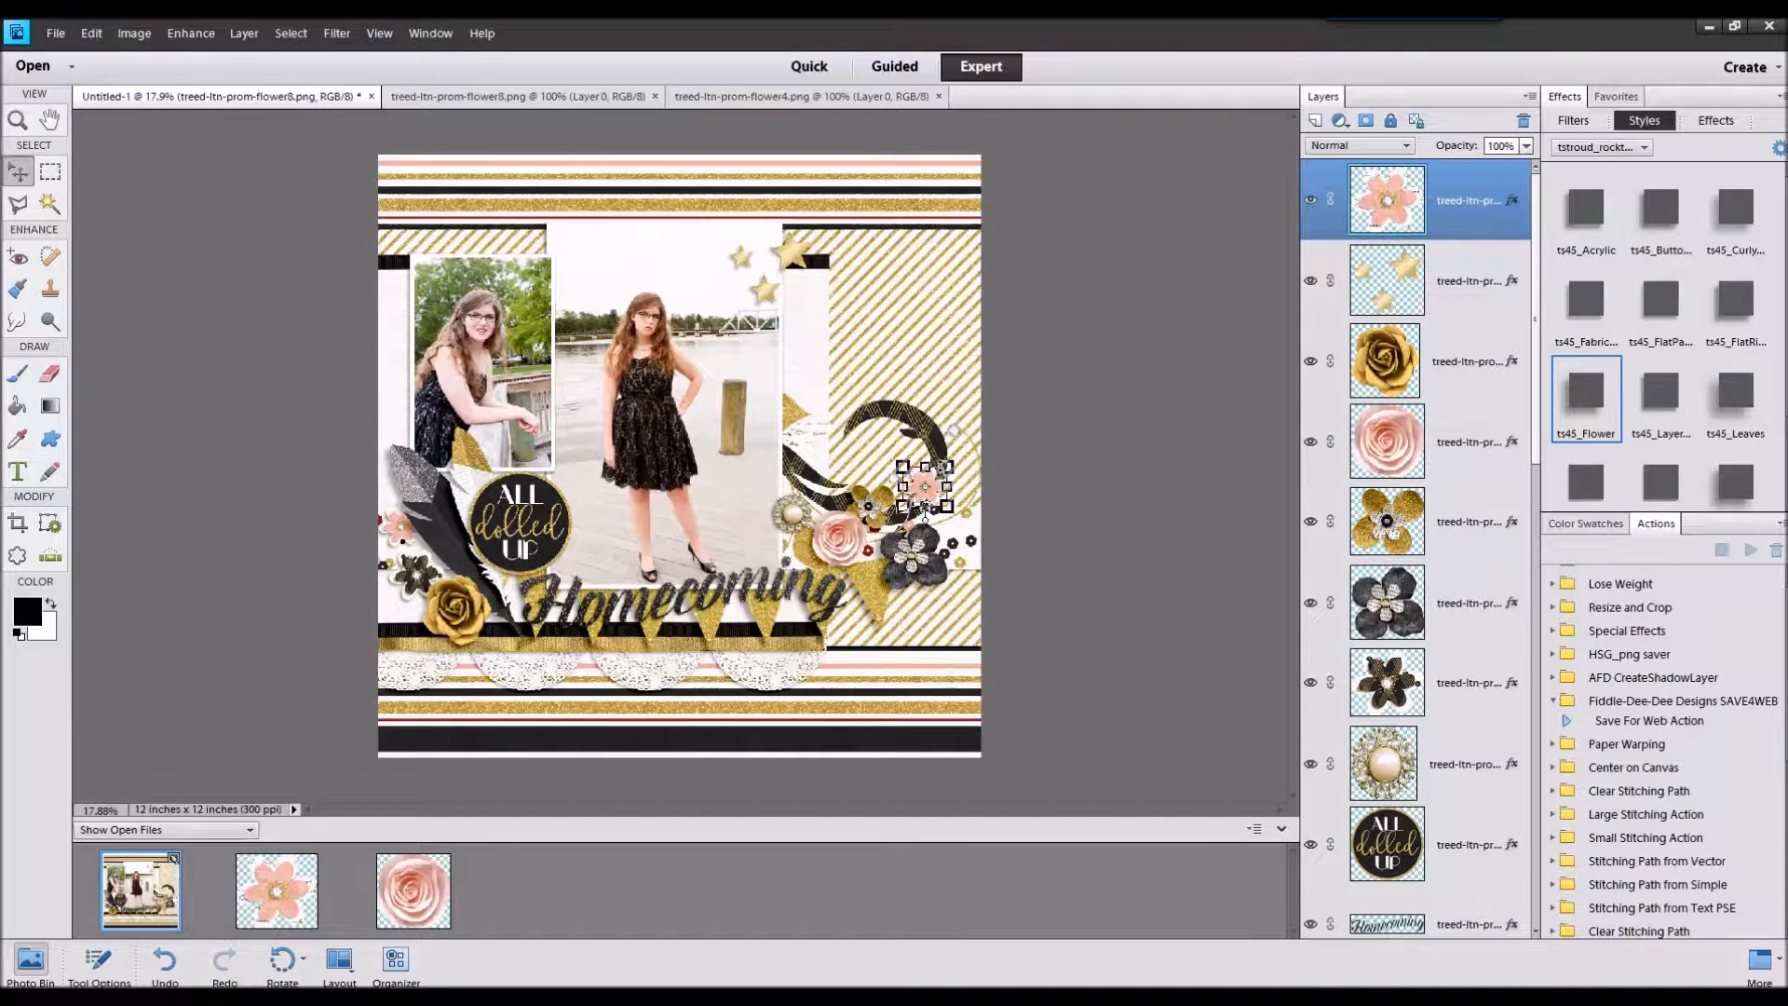
left_click(1118, 543)
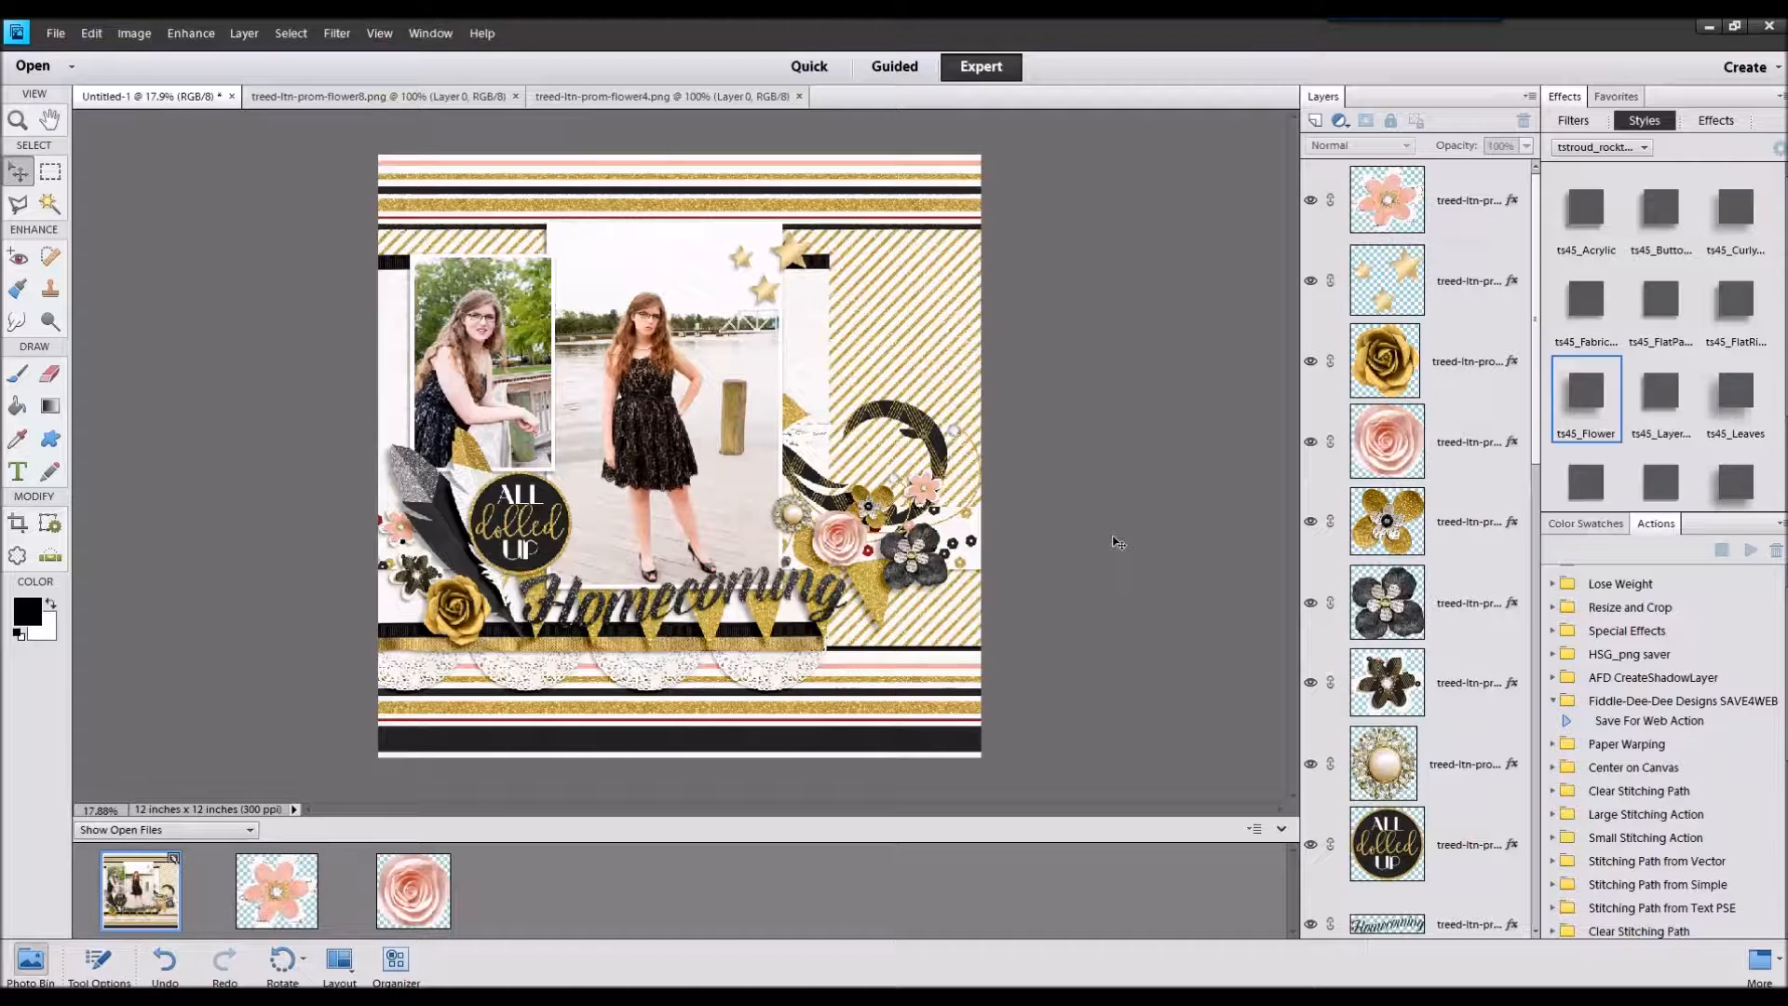
Step: Add flower1 above the pearl brooch layer with the ts45_Flower shadow style, and tuck it scaled down behind the gold rose
left_click_drag(1787, 477, 618, 870)
left_click(149, 96)
left_click(461, 607)
left_click(1458, 783)
left_click_drag(550, 889, 434, 613)
double_click(1565, 398)
left_click_drag(490, 558, 423, 608)
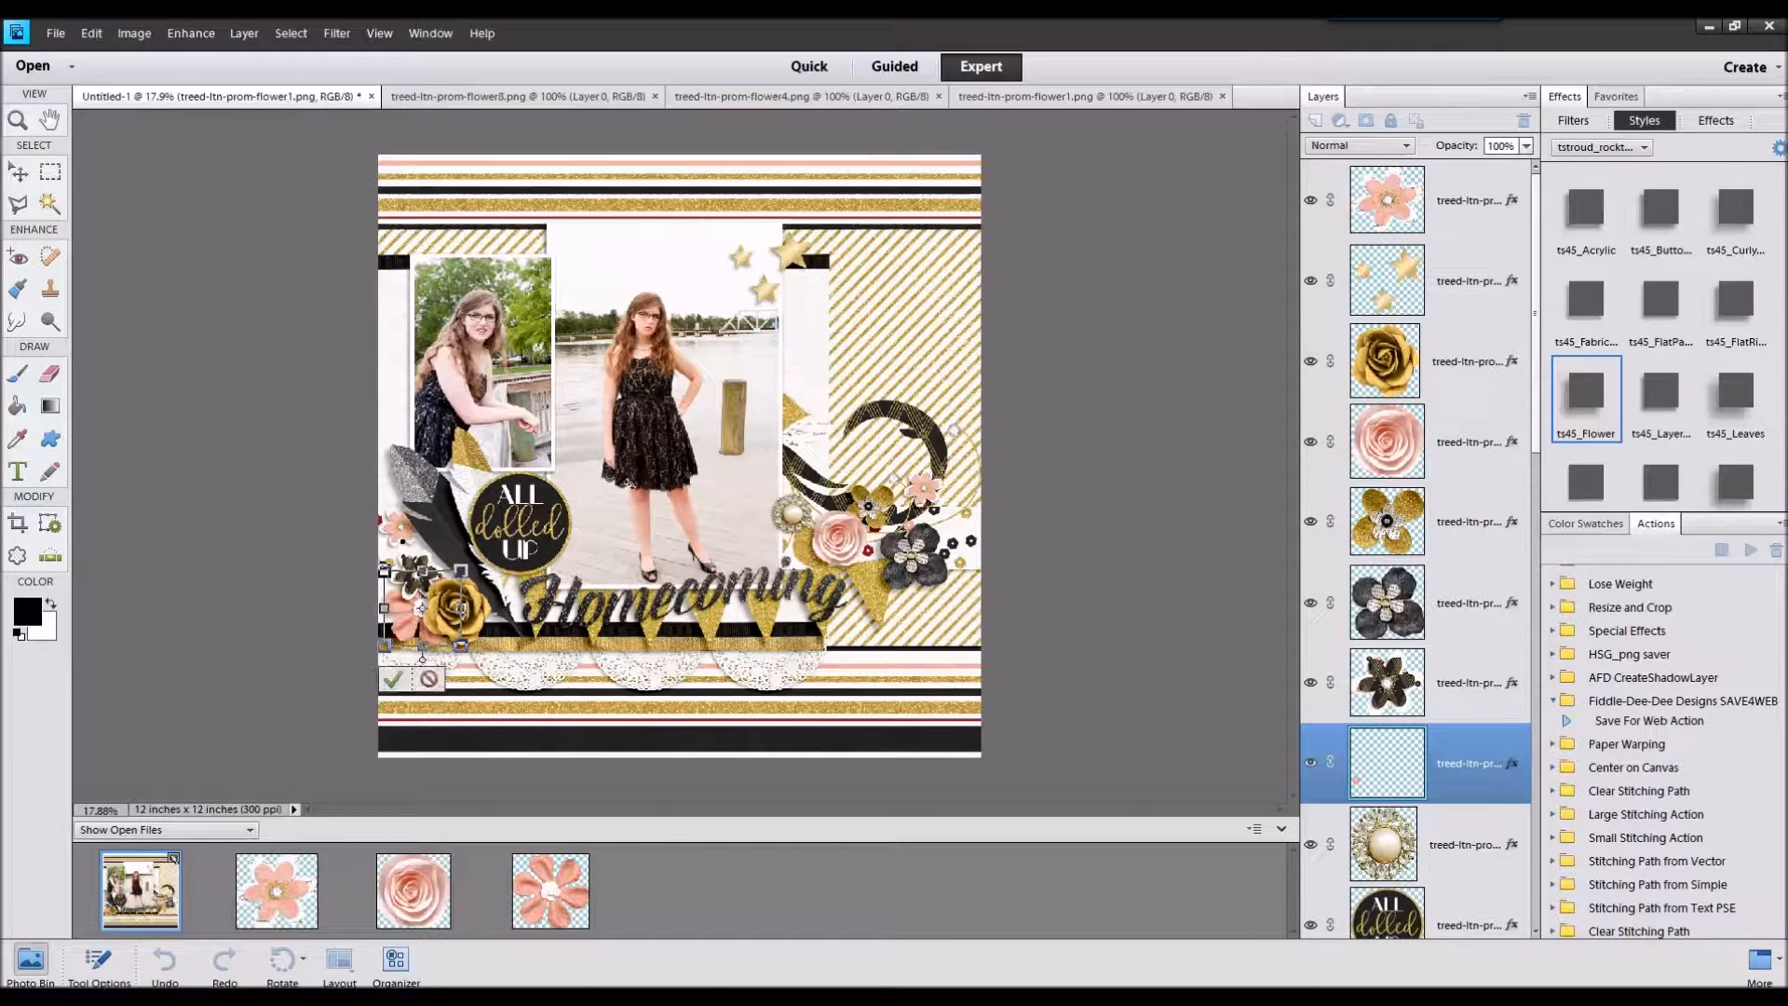
left_click(394, 678)
Step: Try the flower5 red rose, scaled down, beside the flower cluster by the swirl, and delete its layer
double_click(1213, 751)
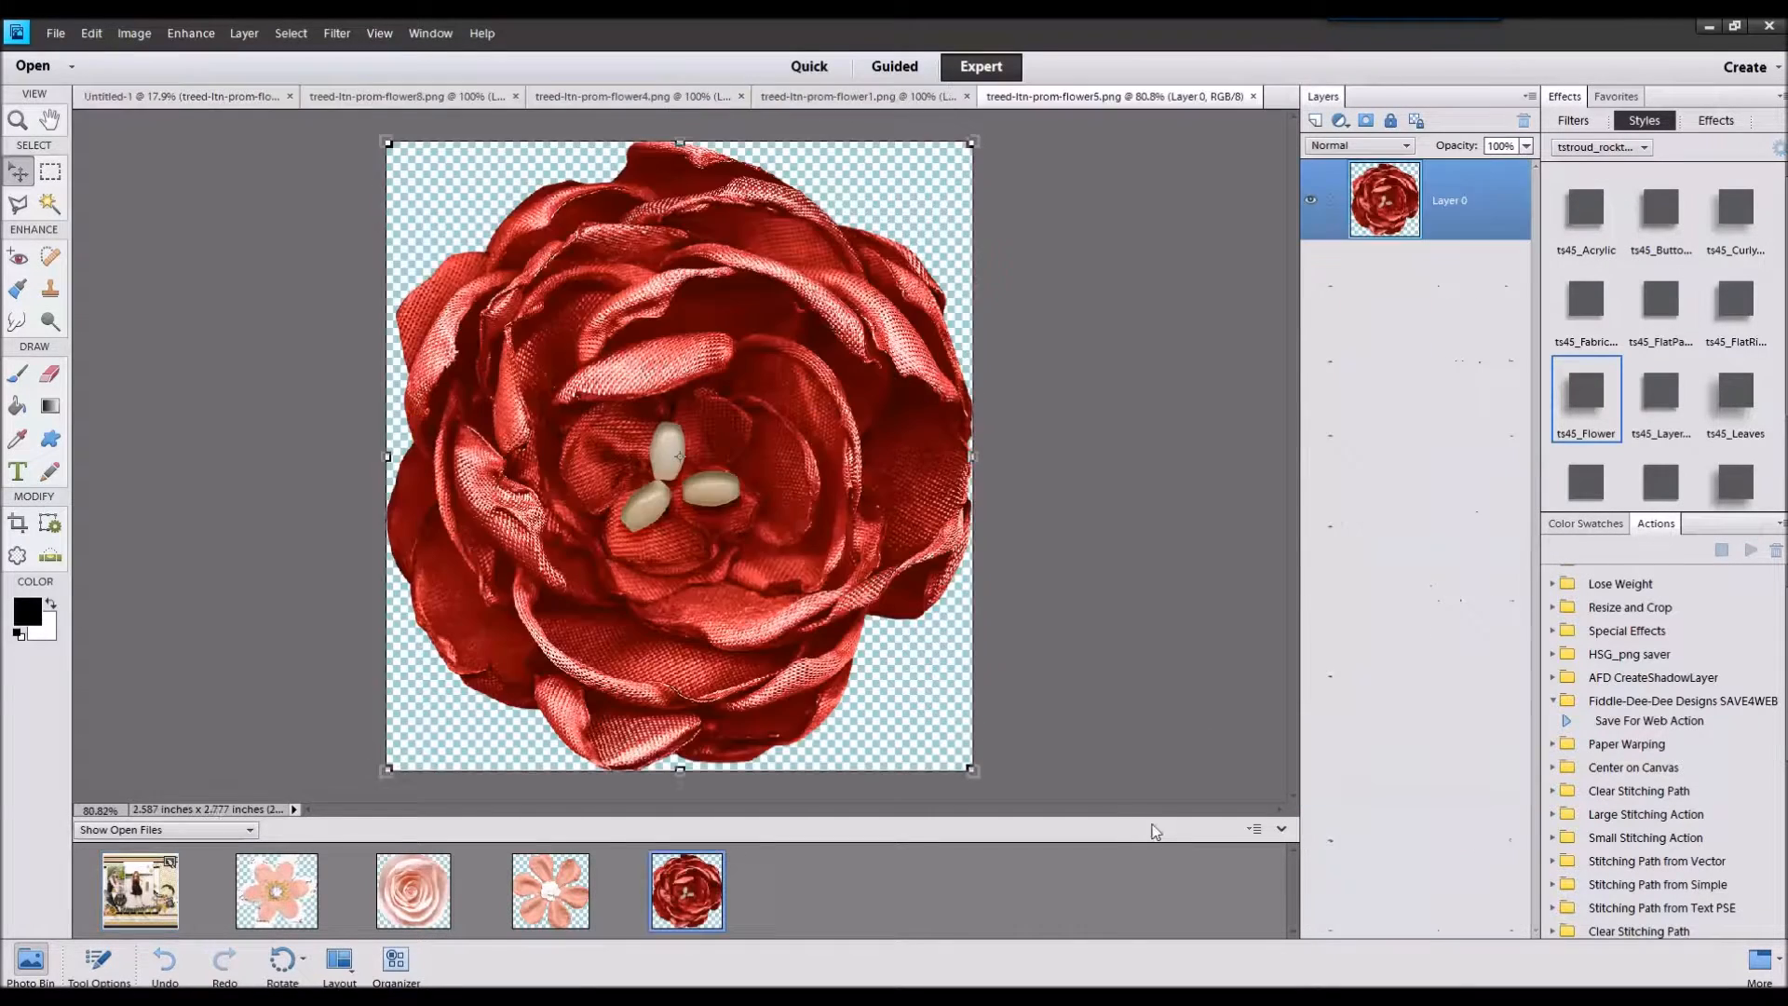
left_click_drag(149, 871, 142, 880)
left_click_drag(744, 388, 949, 523)
left_click(596, 559)
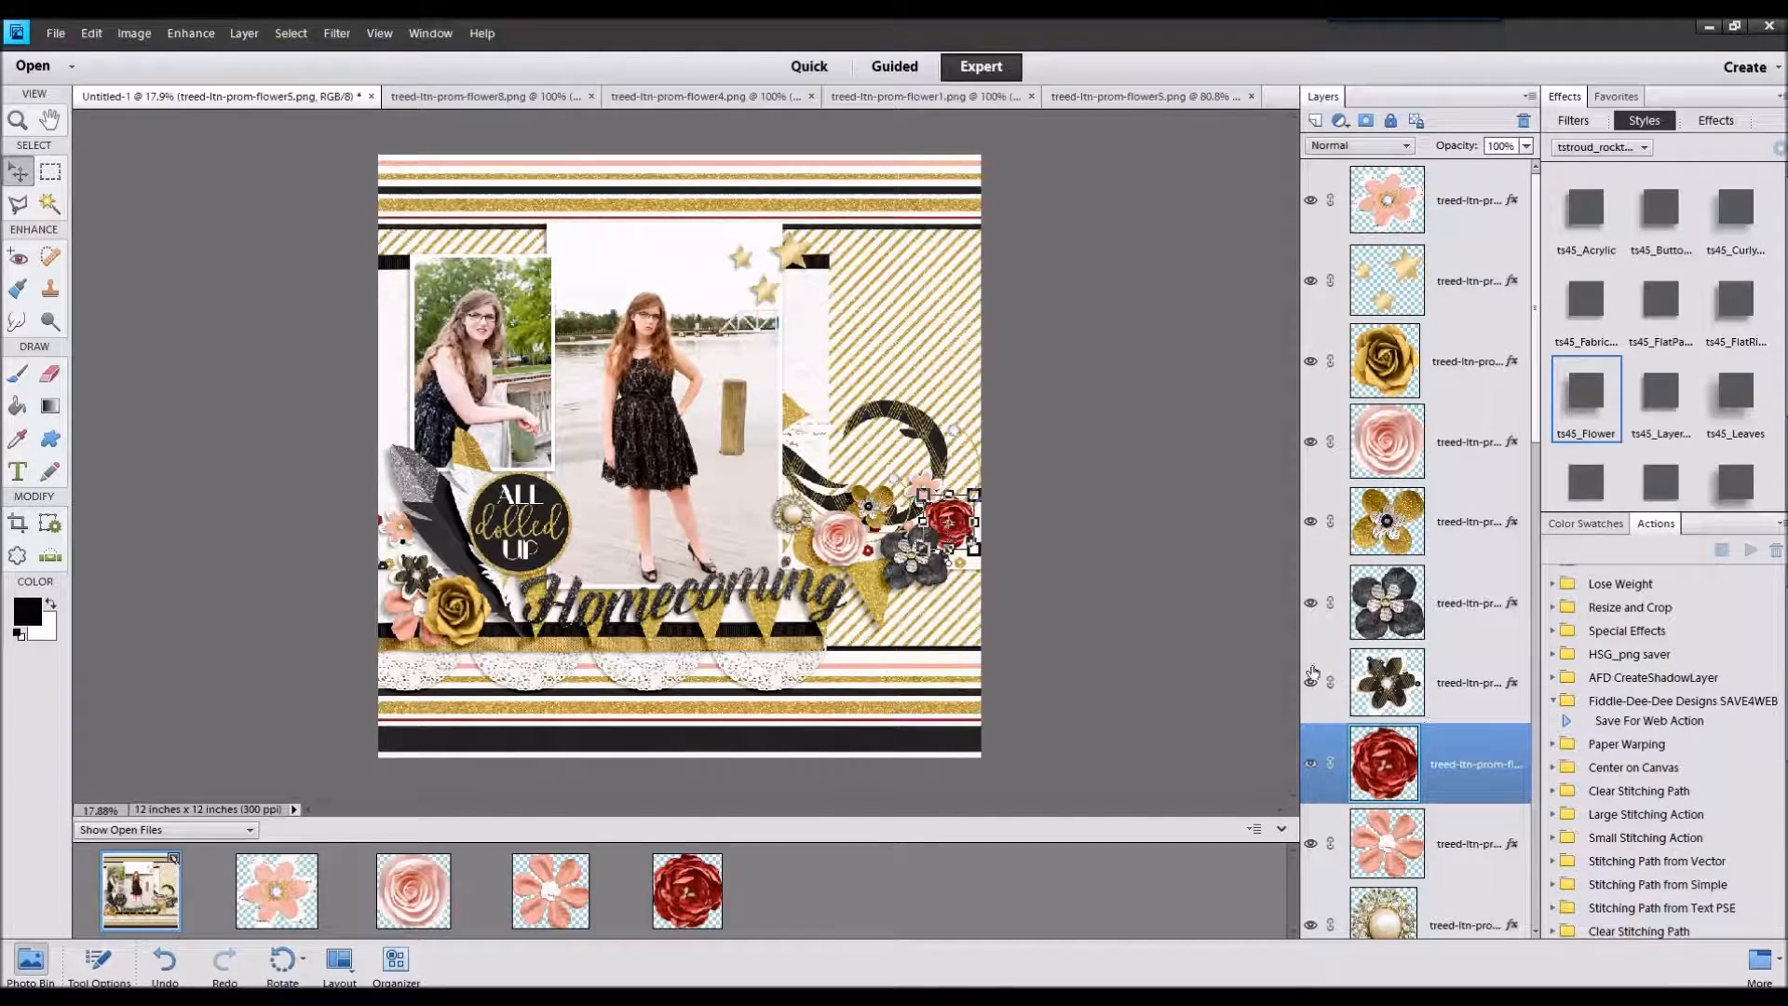
right_click(1481, 766)
left_click(1518, 473)
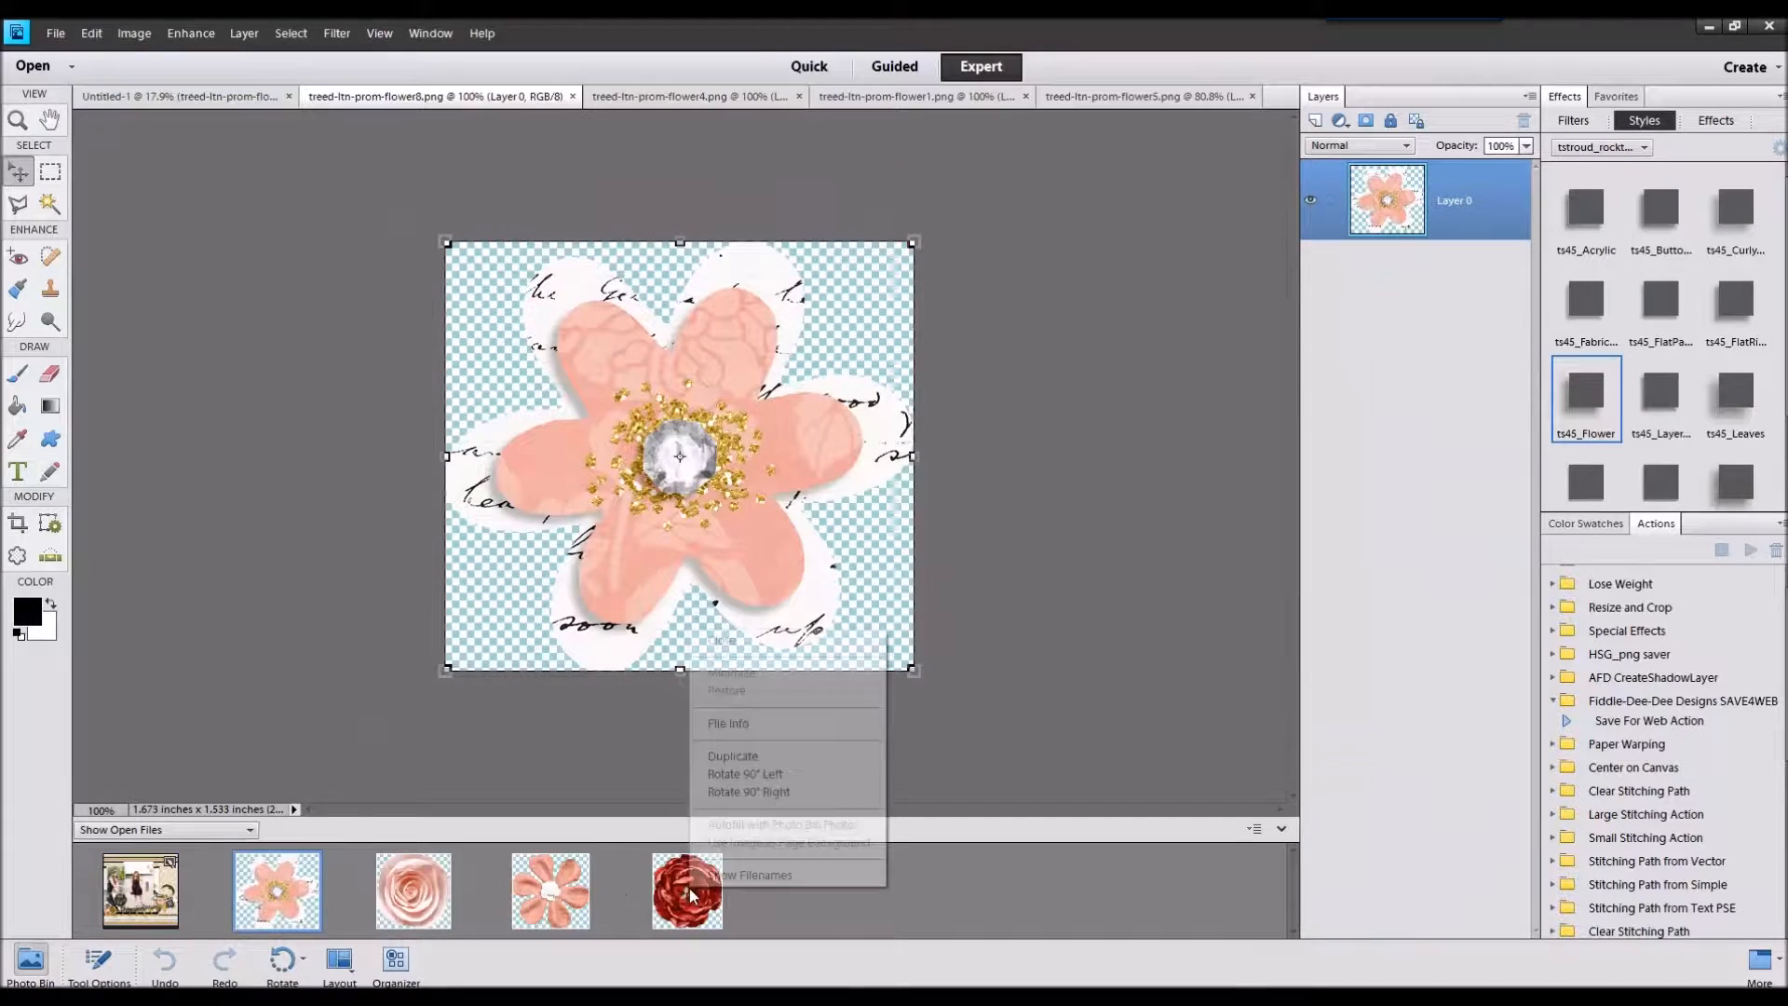
Step: Close the flower8, flower4, flower1 and flower5 files
left_click(723, 644)
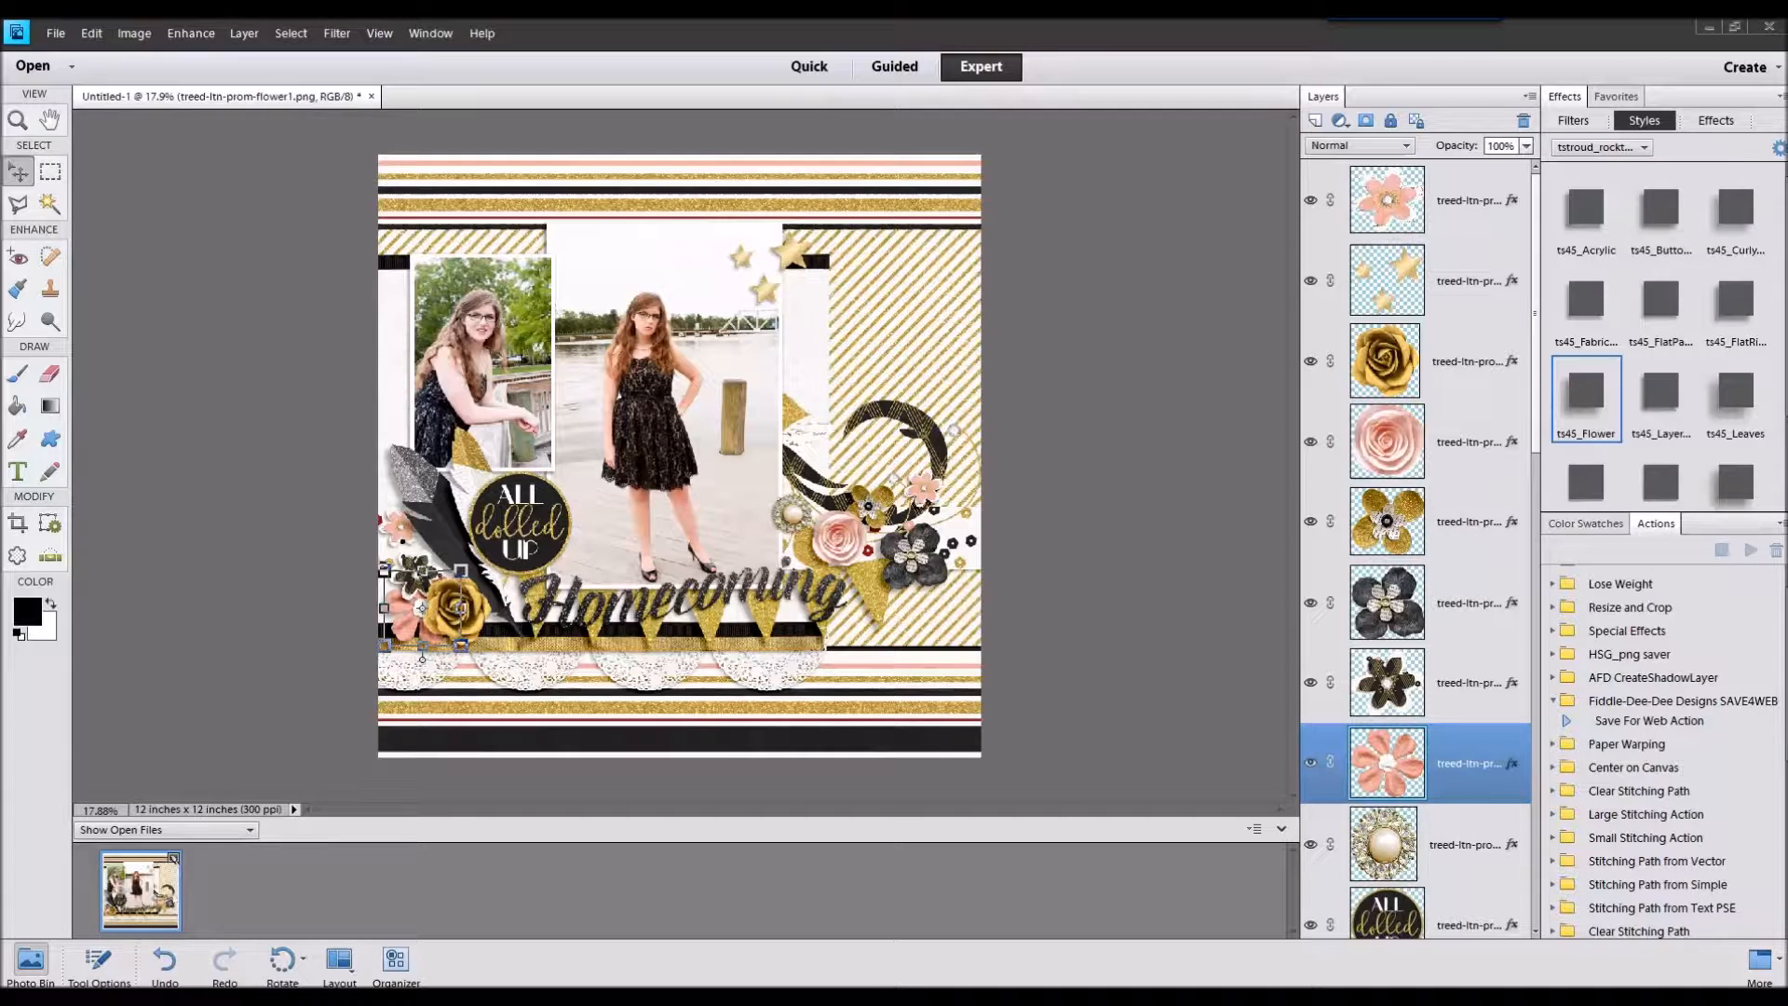
Step: Try the ppsolid2 black paper as a background beneath Layer 3, and discard its layer and open file
double_click(173, 884)
left_click(818, 339)
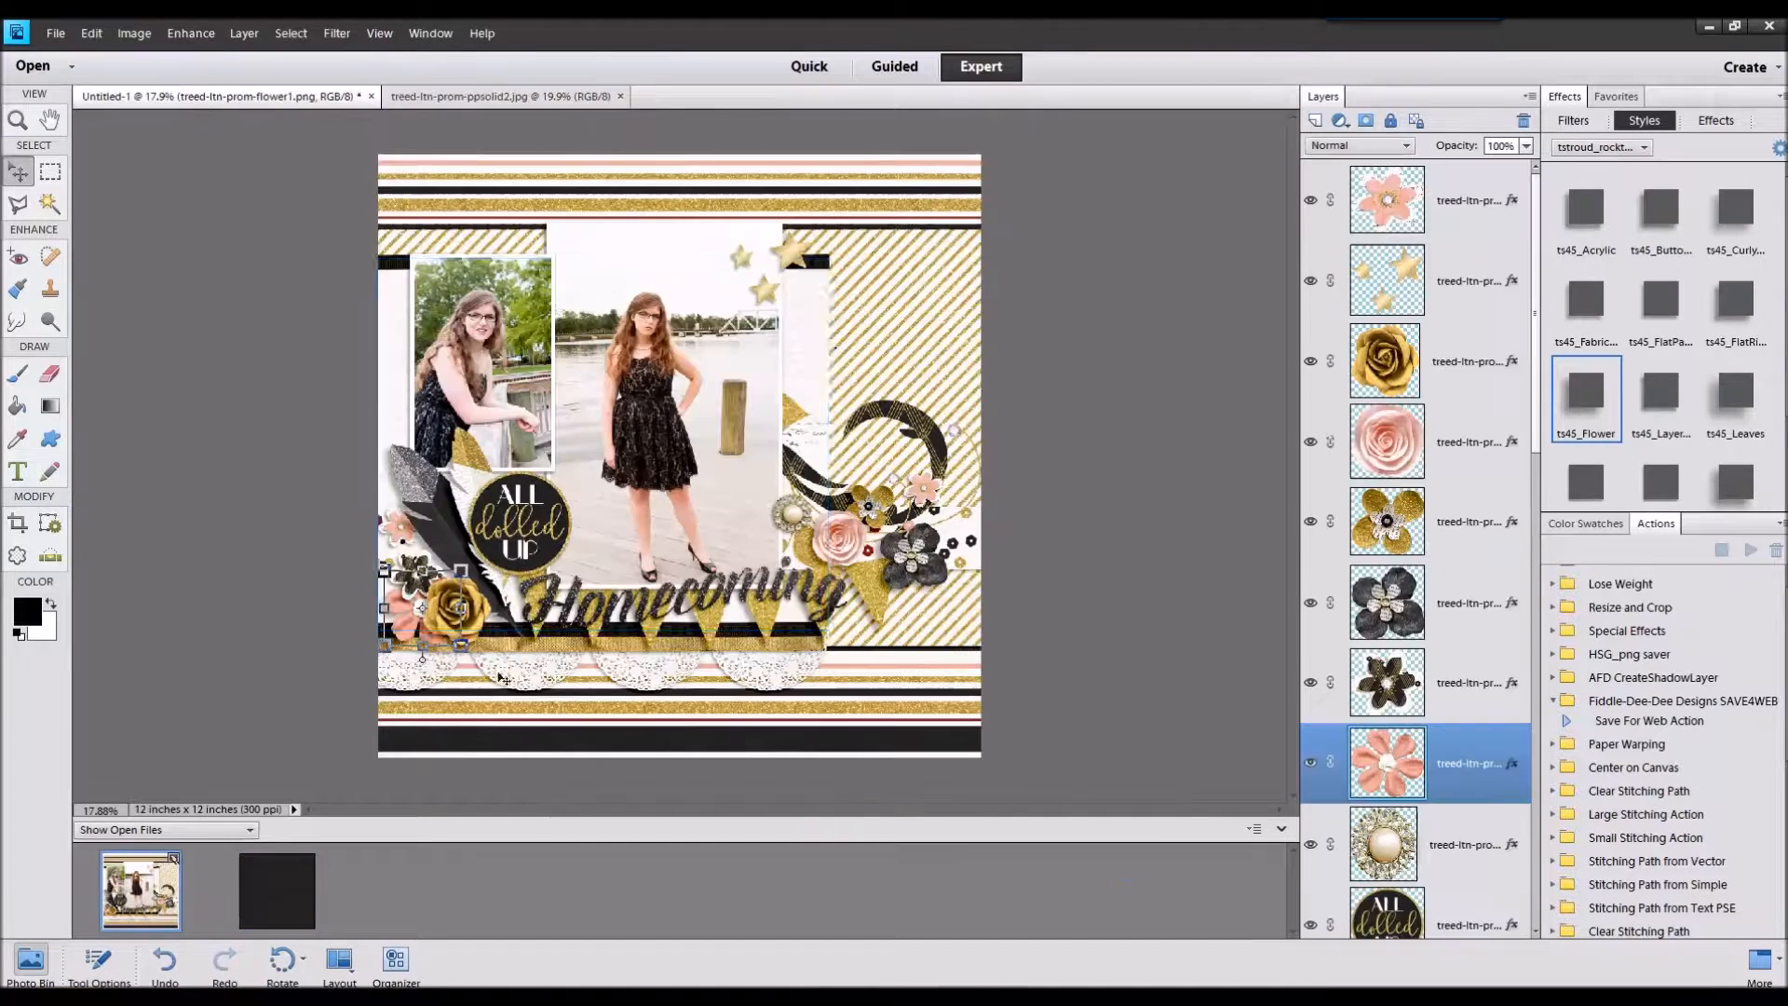
left_click_drag(277, 890, 600, 389)
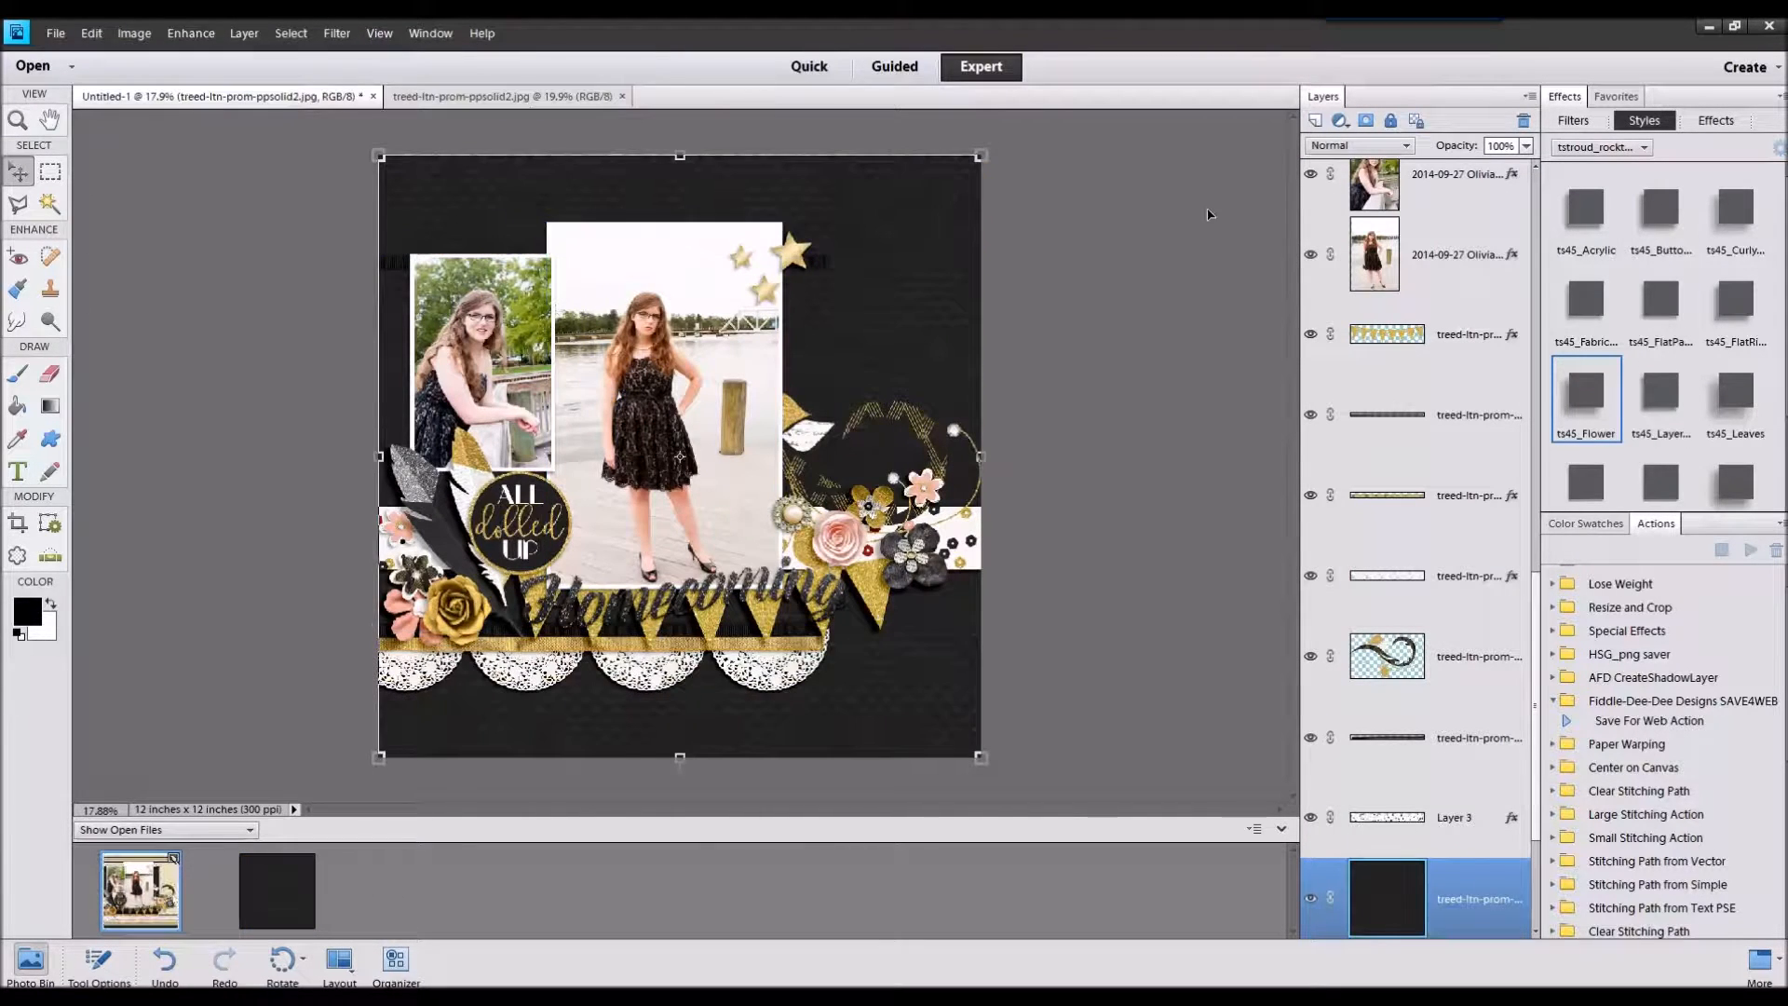
right_click(1493, 871)
left_click(1574, 596)
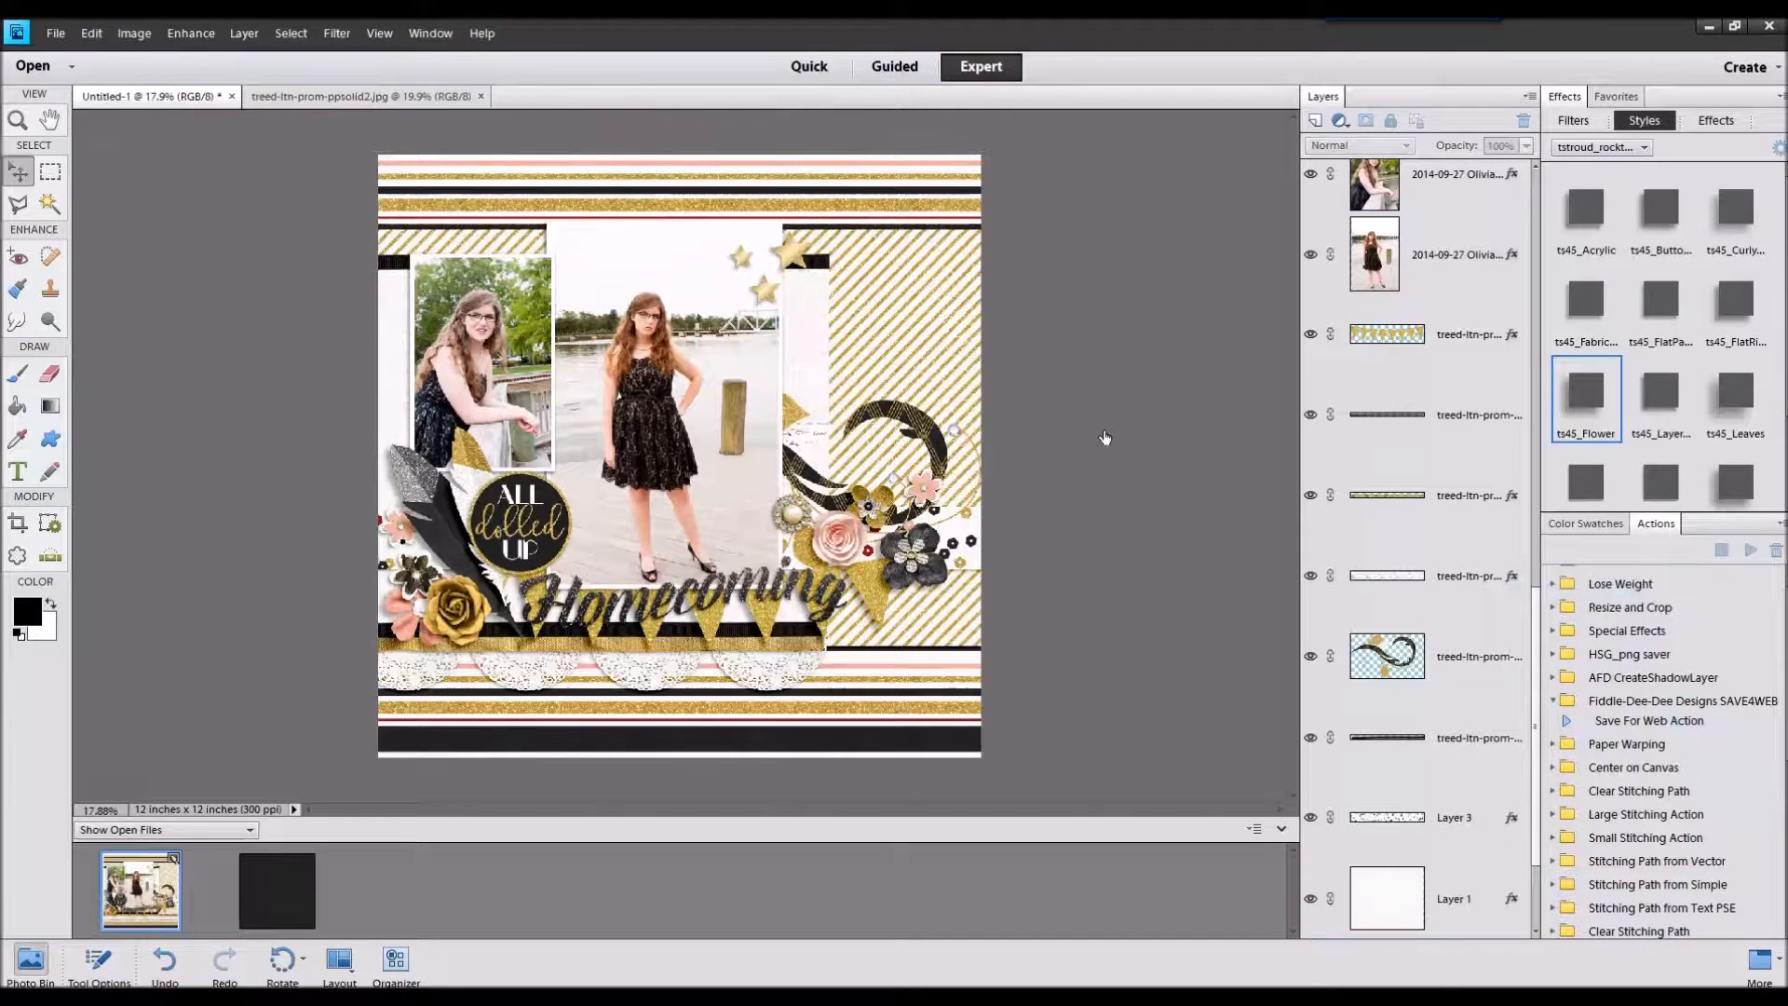
right_click(270, 905)
left_click(302, 657)
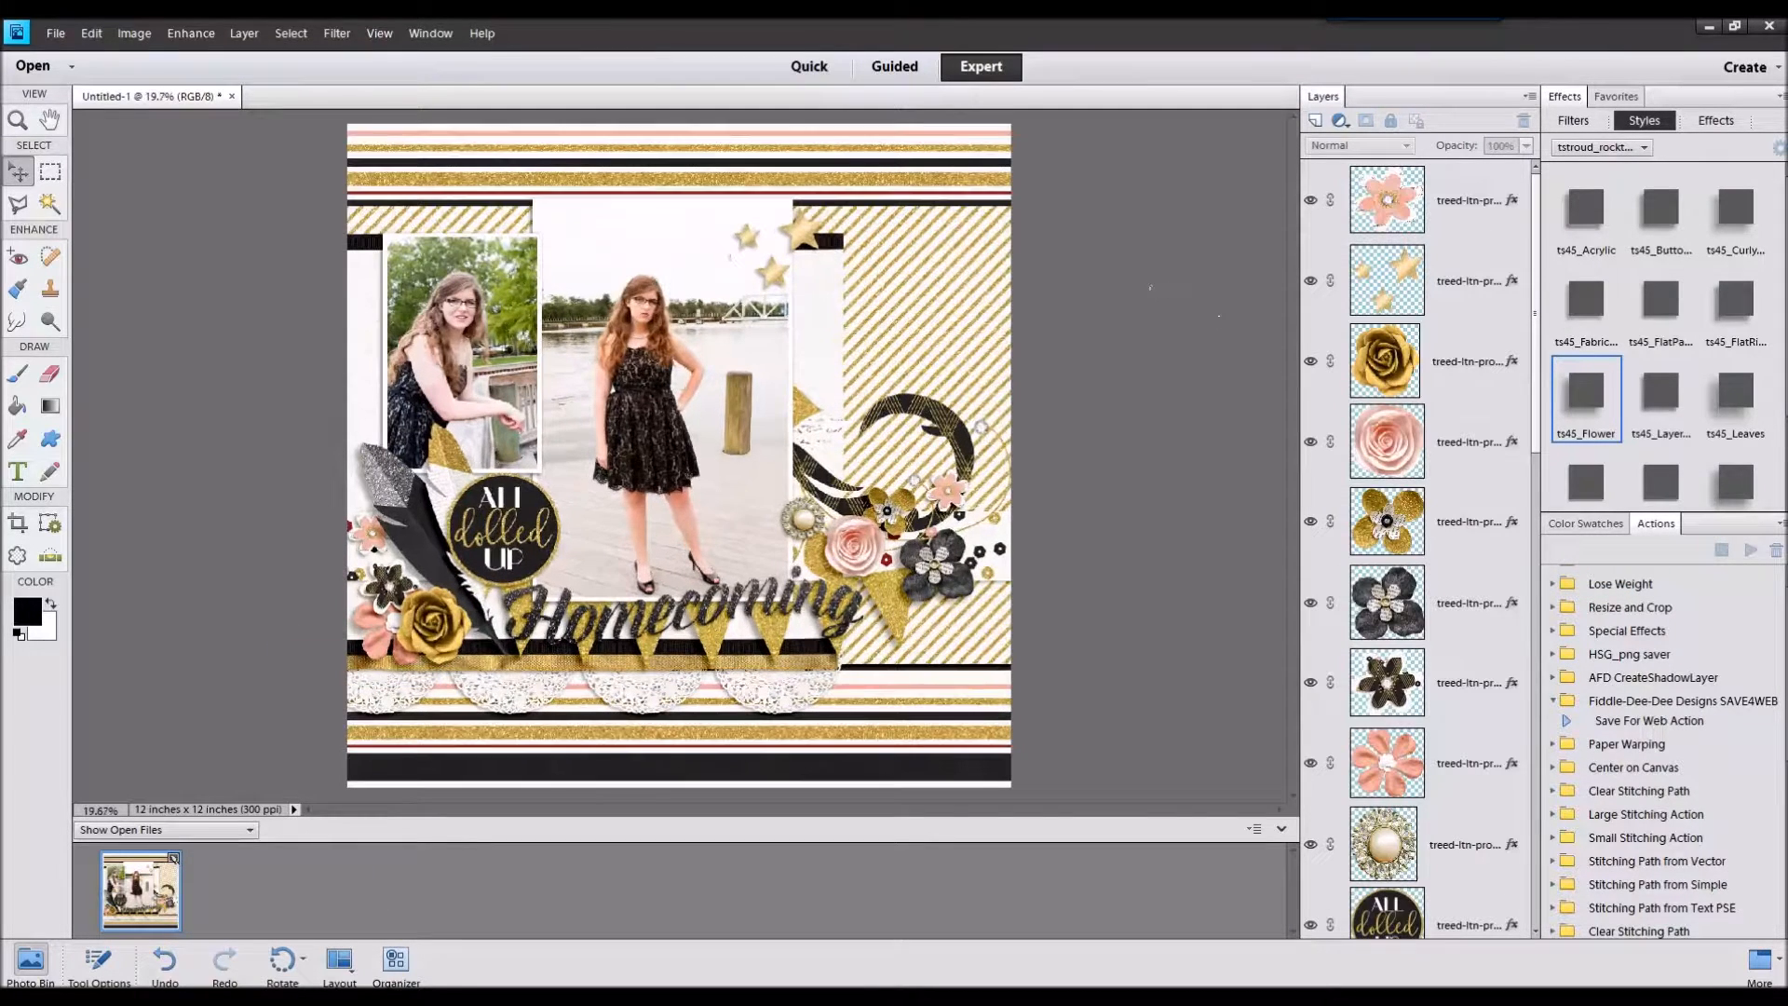